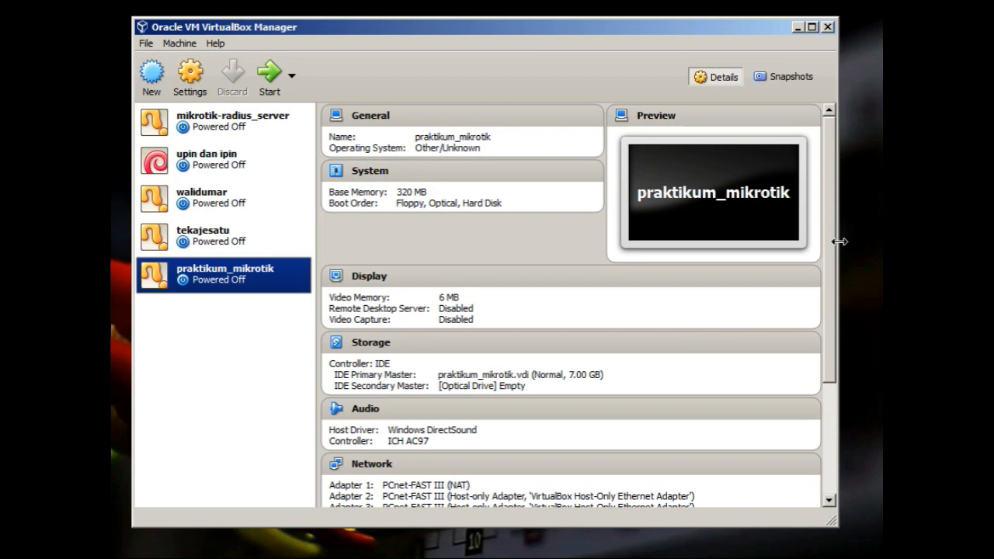
Launch the praktikum_mikrotik VM from VirtualBox Manager so it boots from mikrotik-6.33.iso
drag(832, 247, 832, 367)
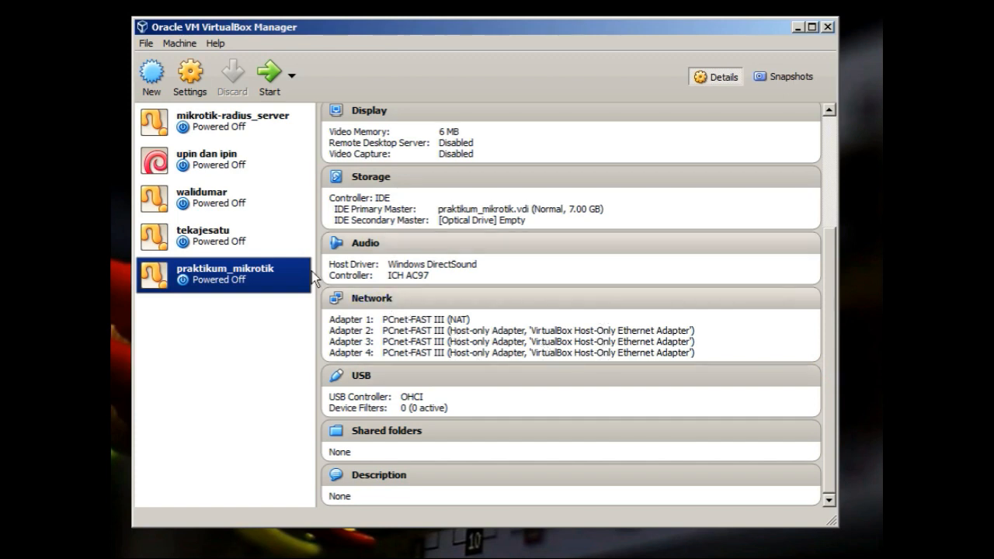
click(269, 77)
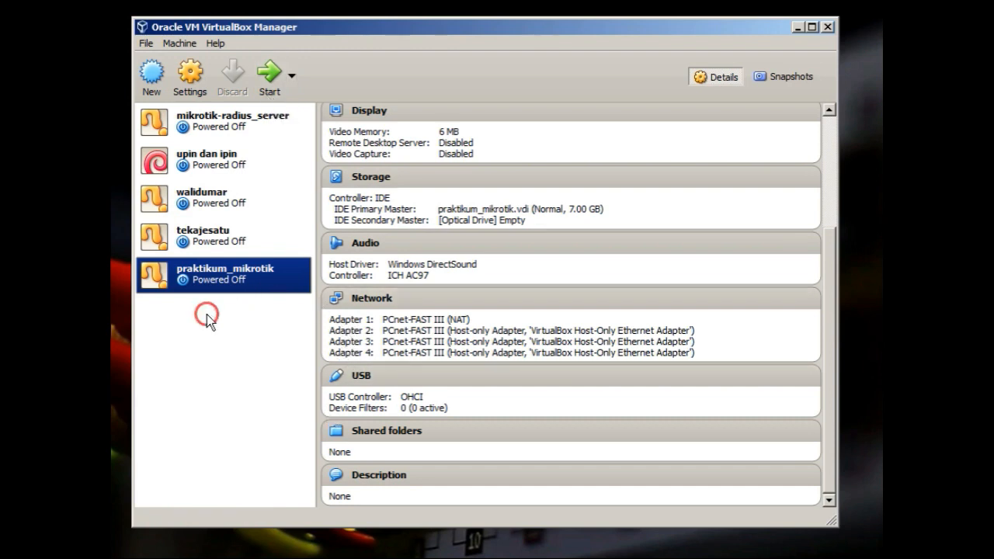
click(269, 77)
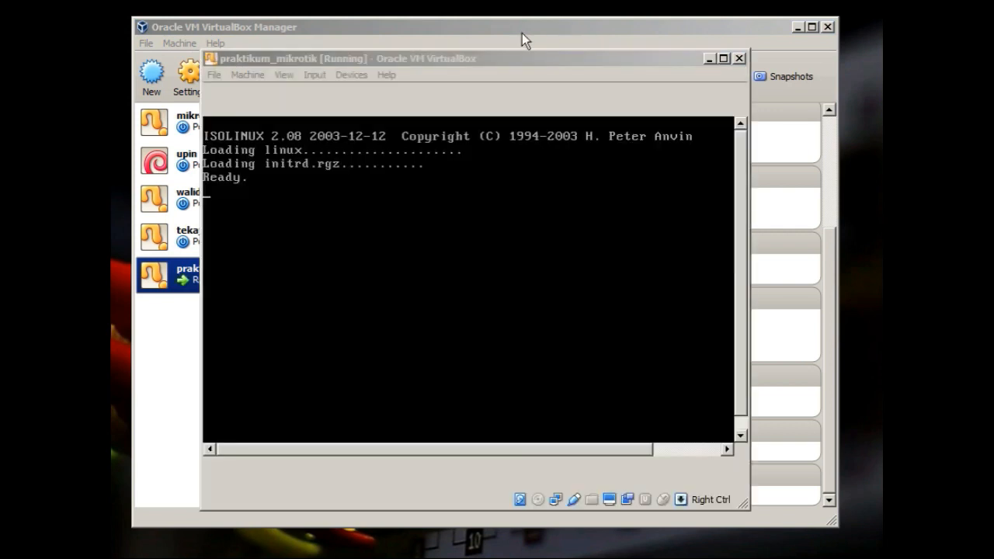
click(522, 33)
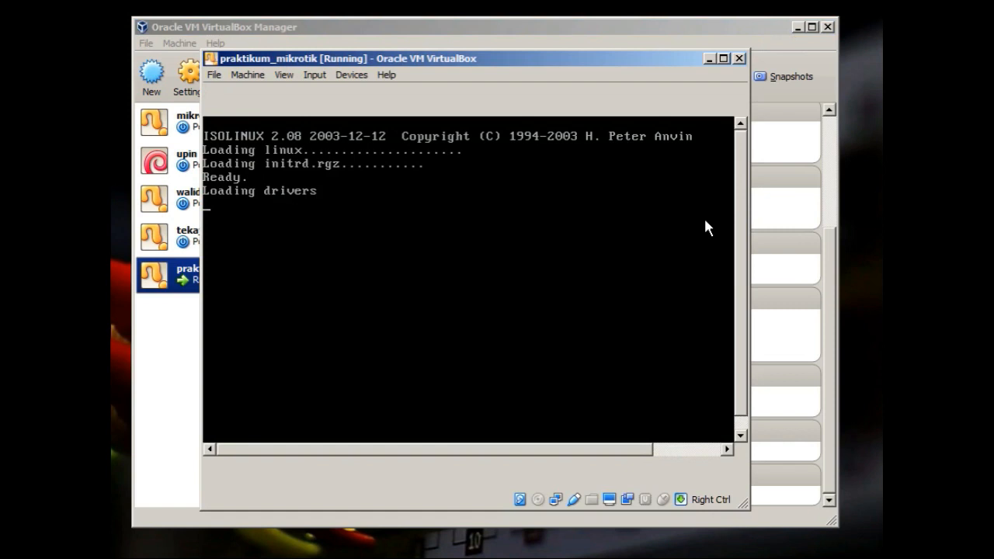
Wait for the MikroTik installer menu to load, then enlarge the VM console window
key(ctrl+c)
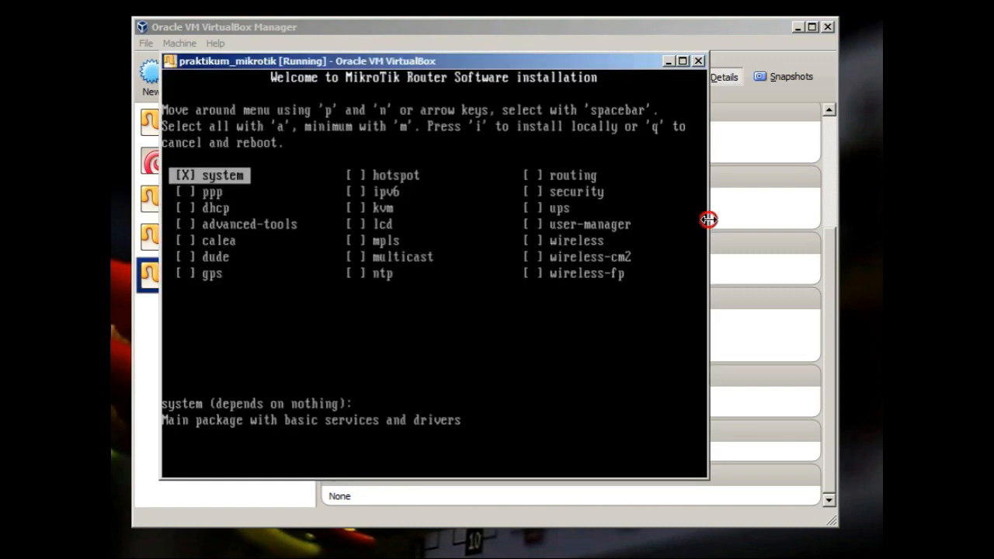
drag(772, 248, 867, 347)
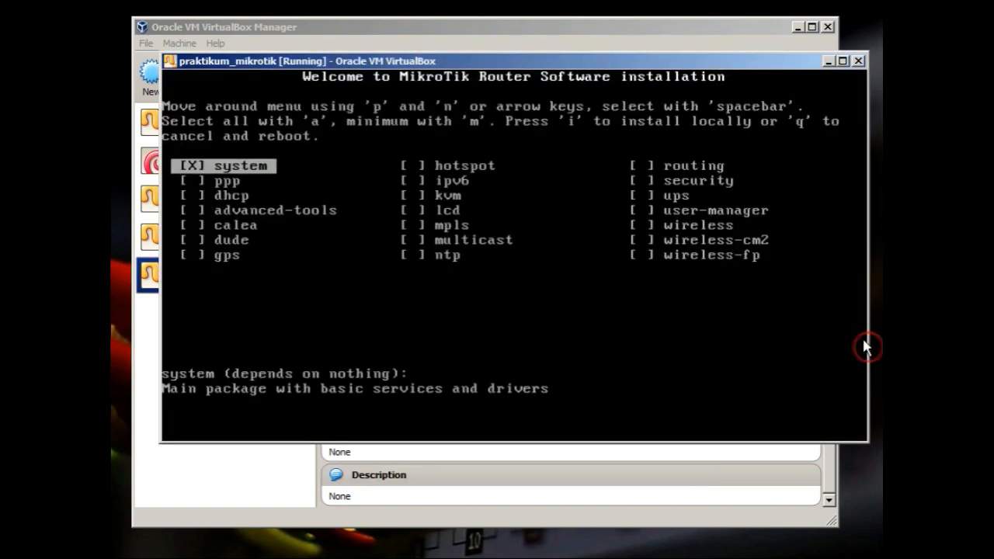
Select all RouterOS packages with 'a', then start the install with 'i', confirming y twice
drag(573, 60, 555, 59)
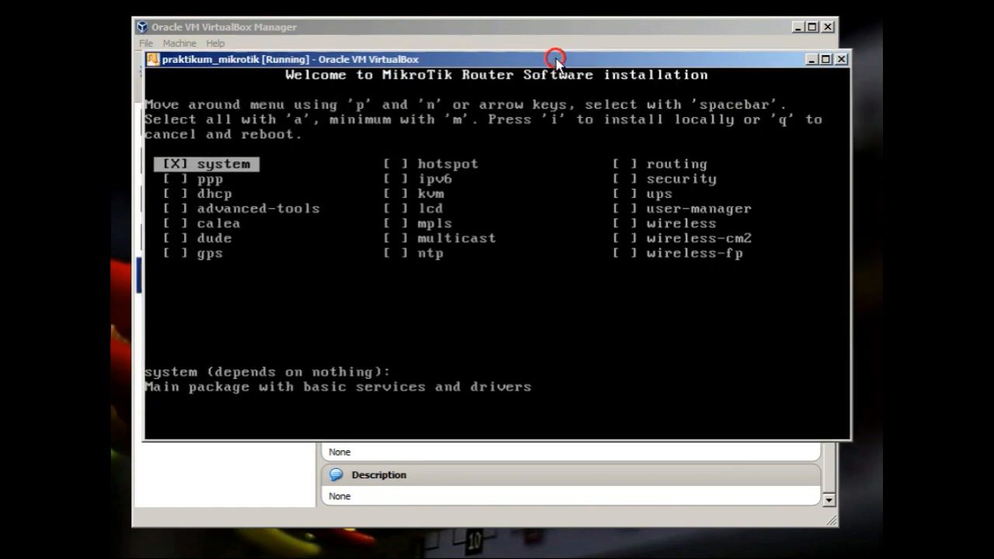
key(a)
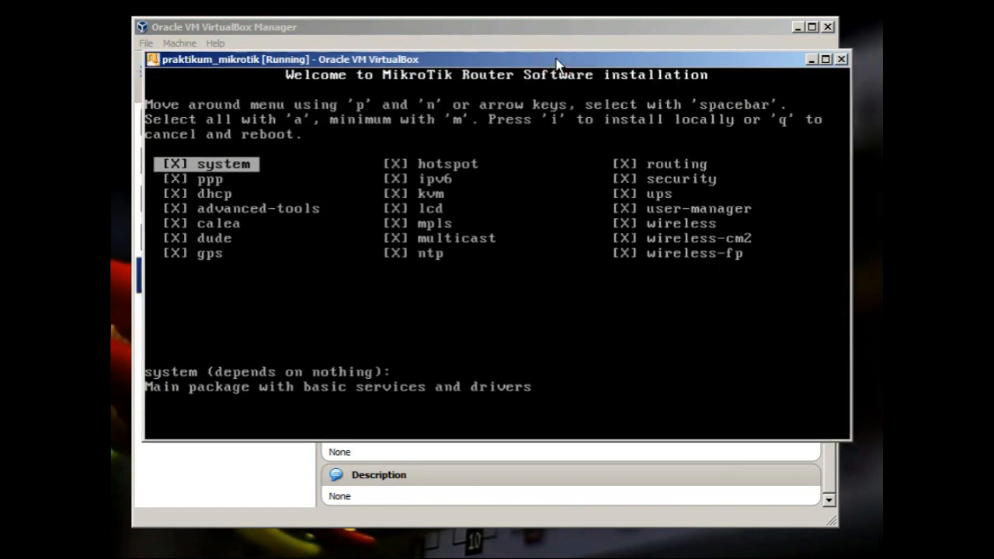
text(i)
text(y)
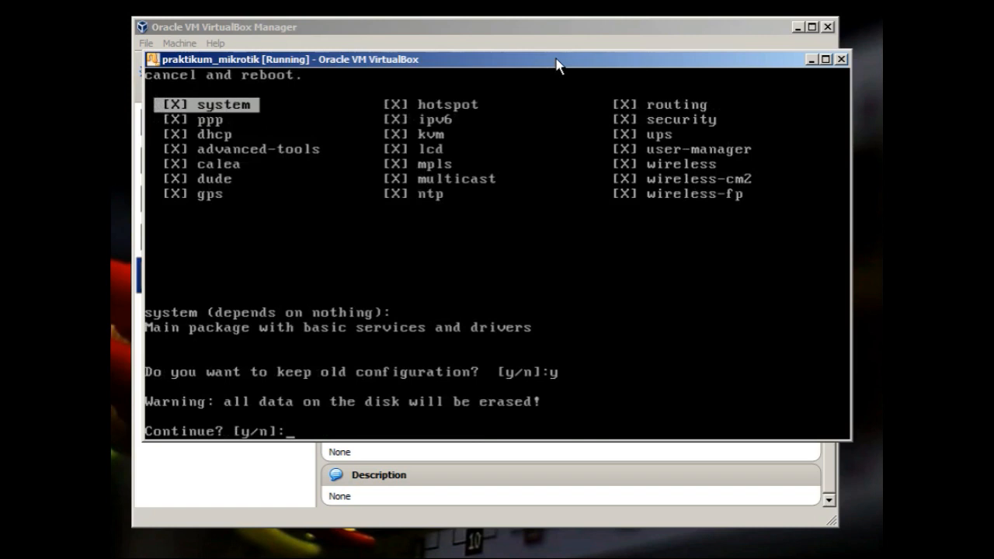
text(y)
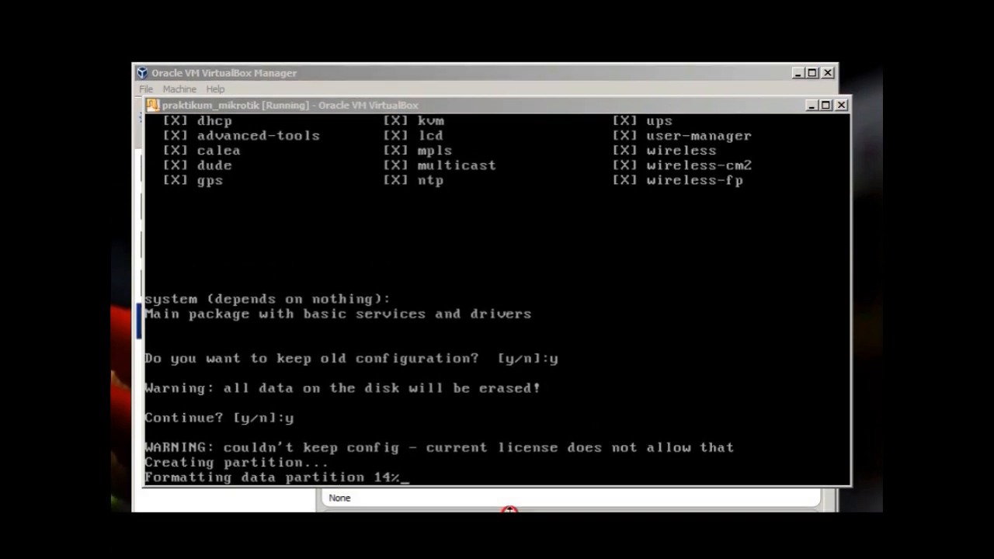
Rearrange the windows and wait for RouterOS 6.33 to finish installing at the reboot prompt
click(797, 71)
click(767, 105)
drag(768, 105, 748, 63)
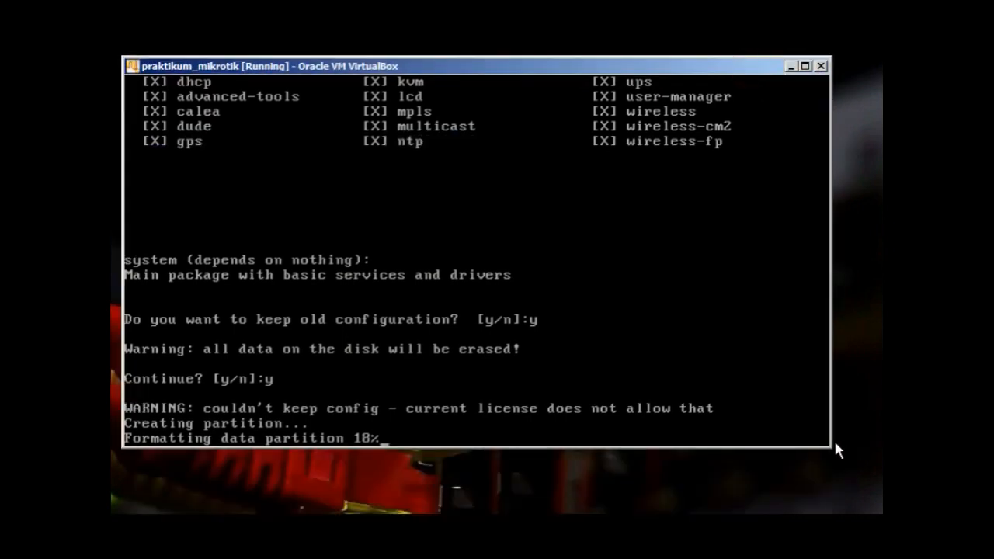
drag(830, 447, 879, 495)
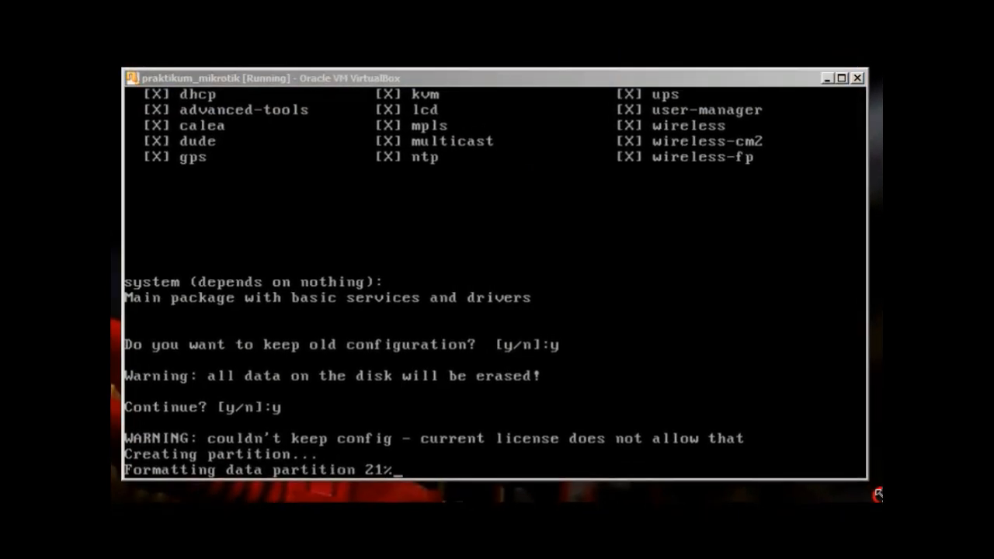
click(756, 83)
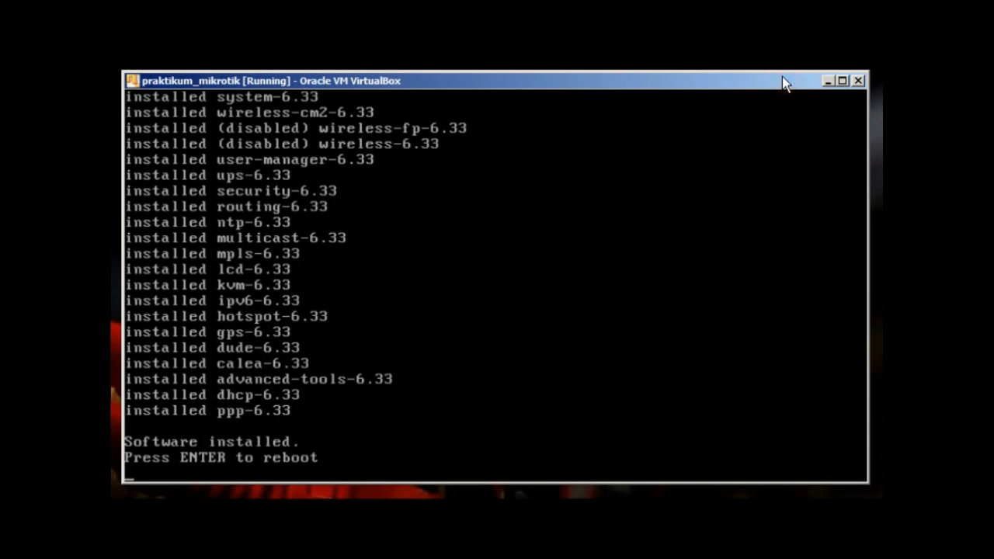
key(ctrl+c)
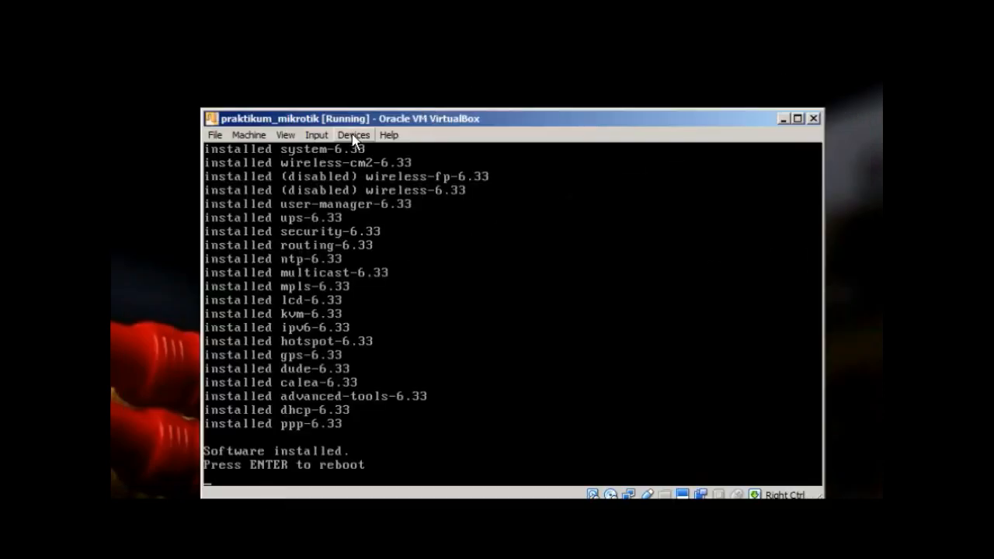
Remove mikrotik-6.33.iso from the virtual optical drive via Devices > Optical Drives, forcing the unmount
click(353, 136)
mouse_move(429, 158)
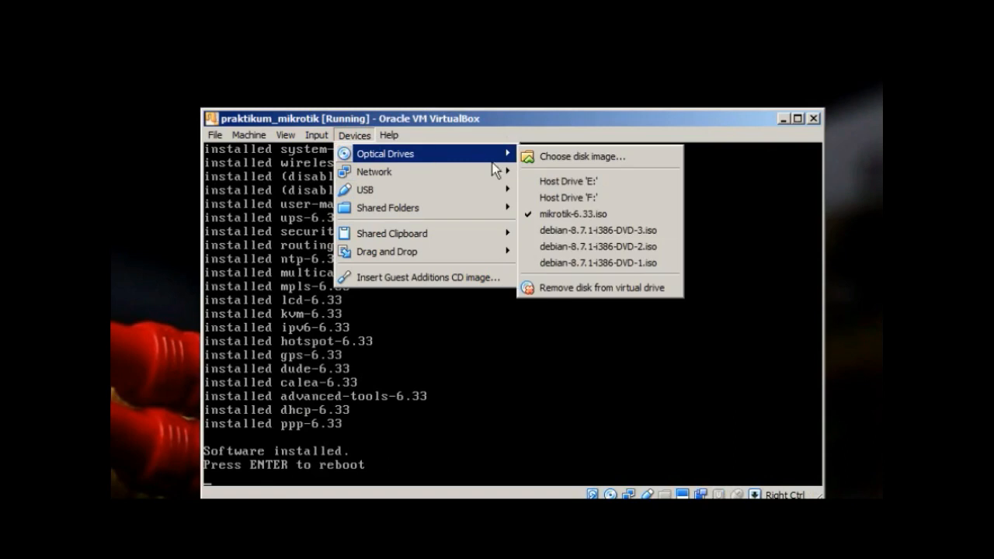
mouse_move(488, 154)
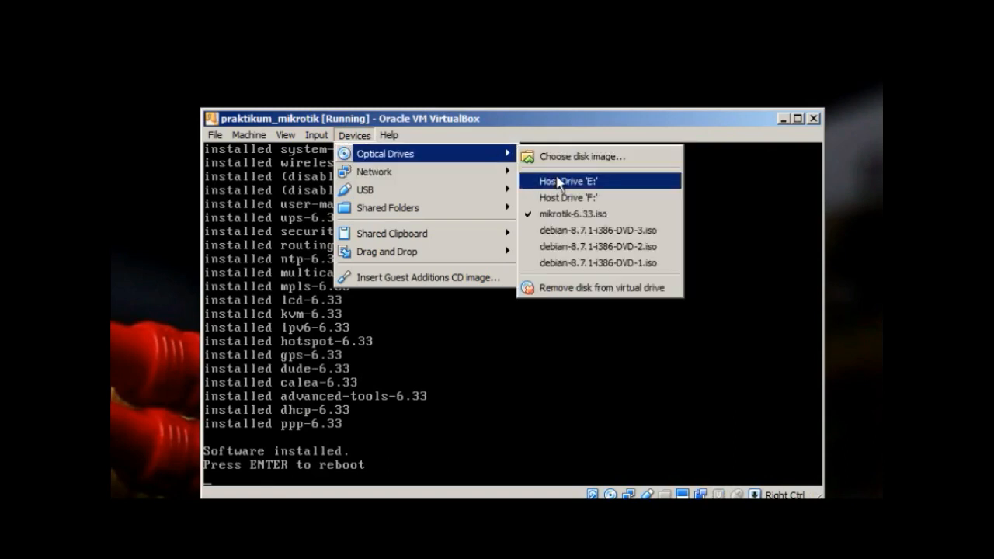
click(581, 286)
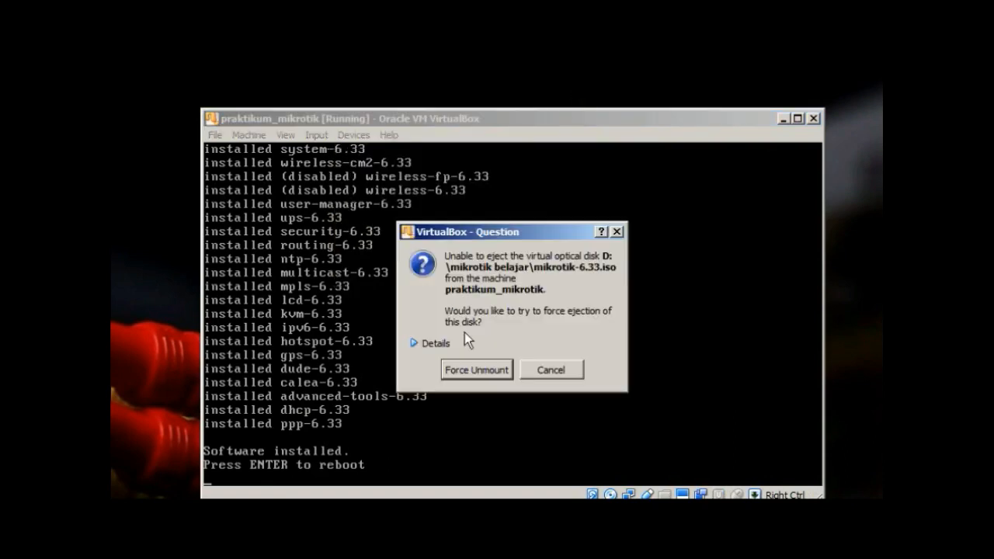
click(462, 376)
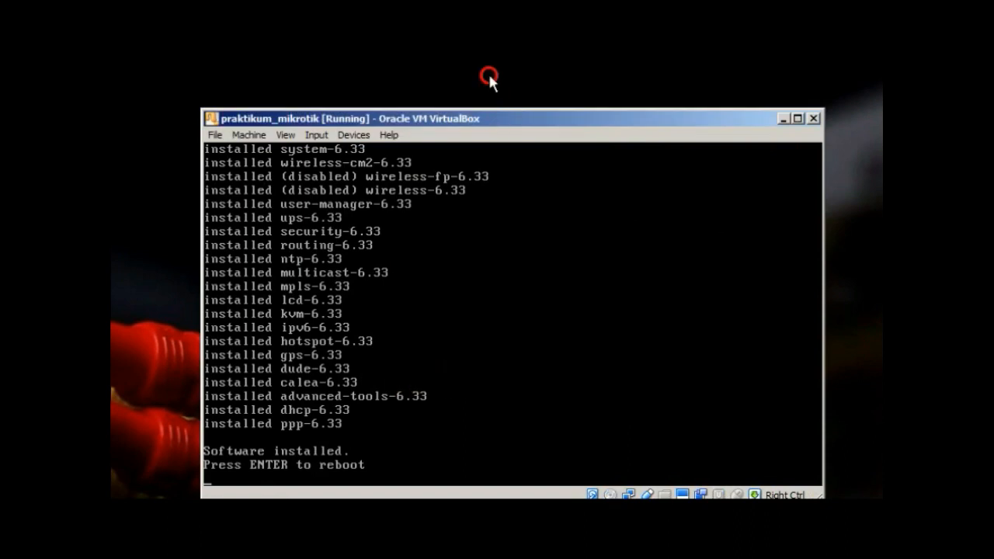
drag(488, 77, 489, 81)
Reboot the installed router from disk and wait for the MikroTik login prompt
key(Return)
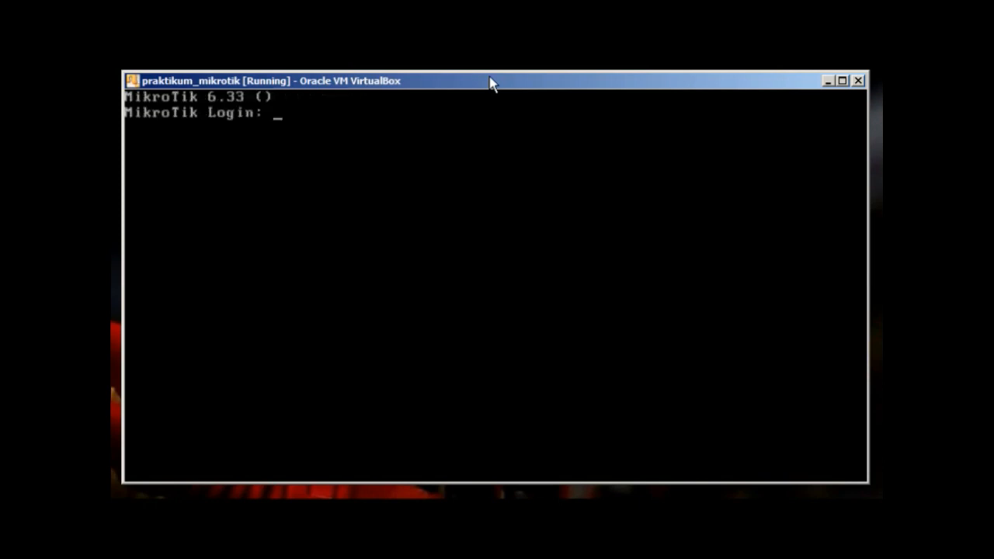
Log in as admin with an empty password and answer n to the license notice
text(admin)
key(Return)
key(Return)
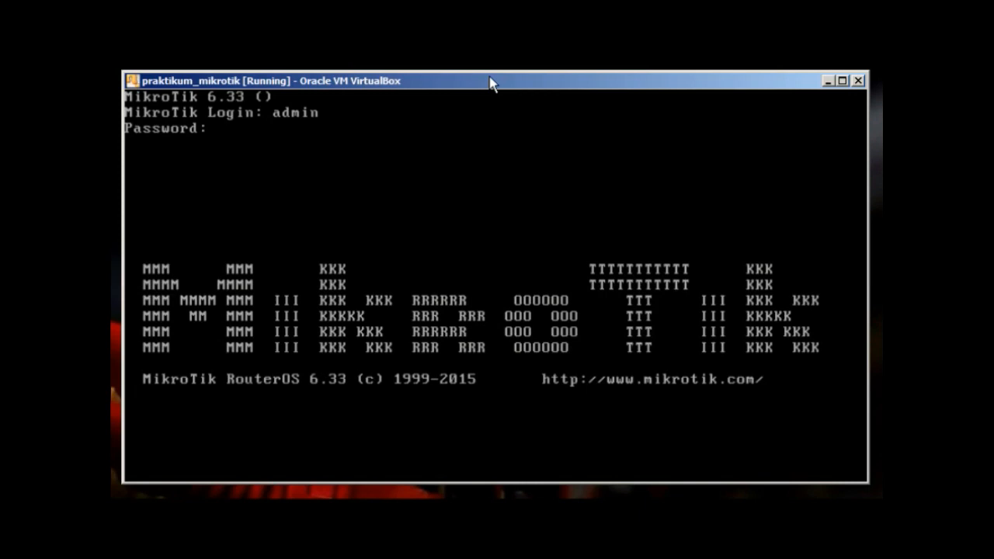
text(n)
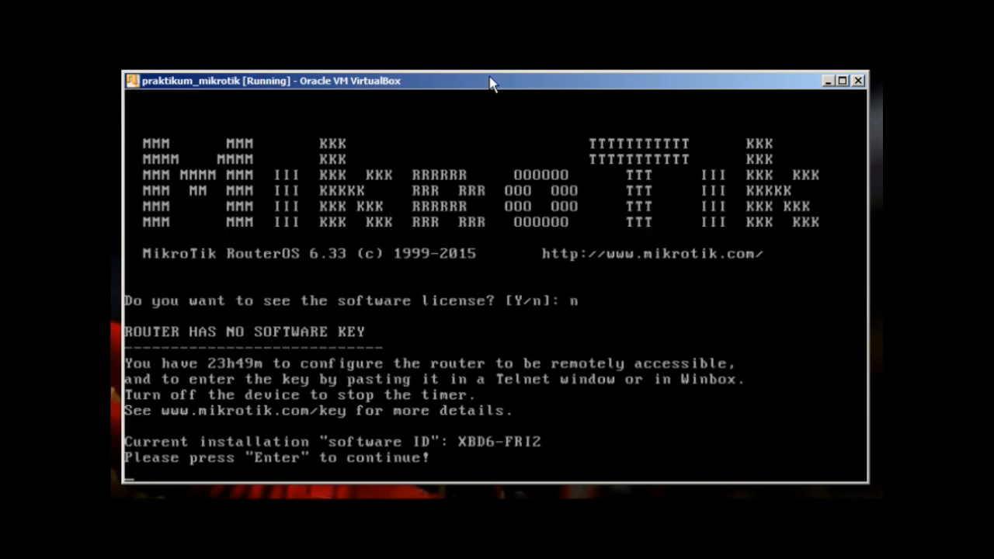
key(Return)
Run 'user print' to list the router's users, then enter 'user group print'
text(user print)
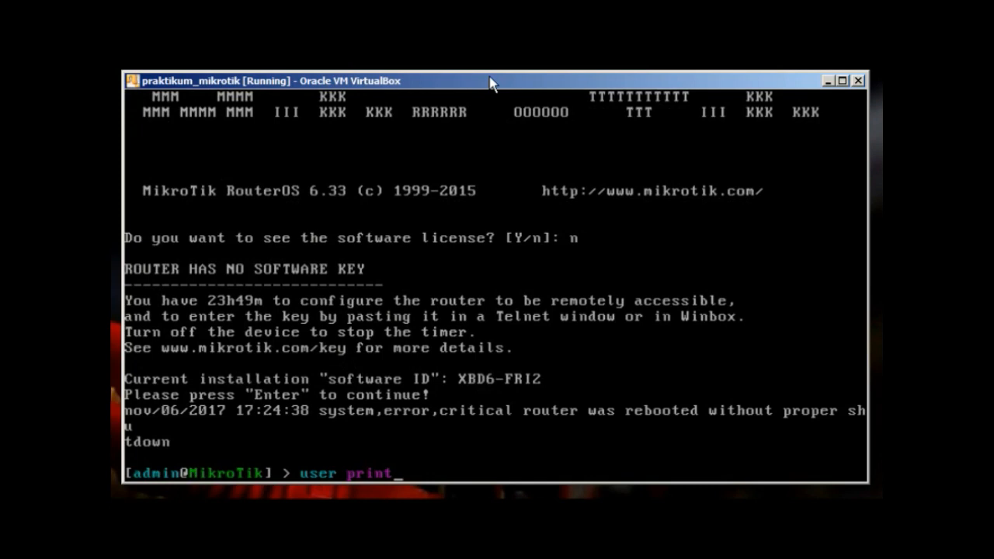
key(Return)
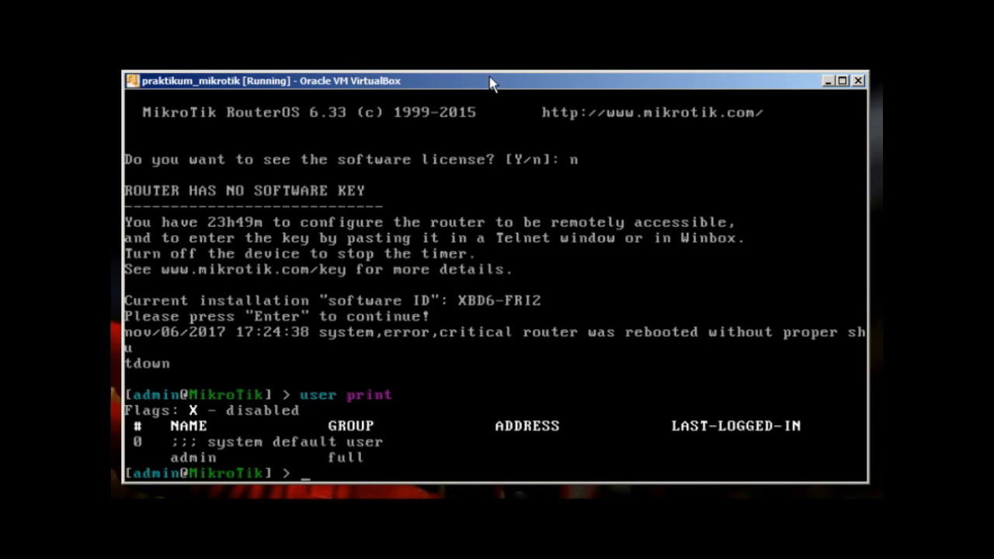
text(user group print)
Run 'user group print' and begin typing 'user set 0' for the admin user
key(Return)
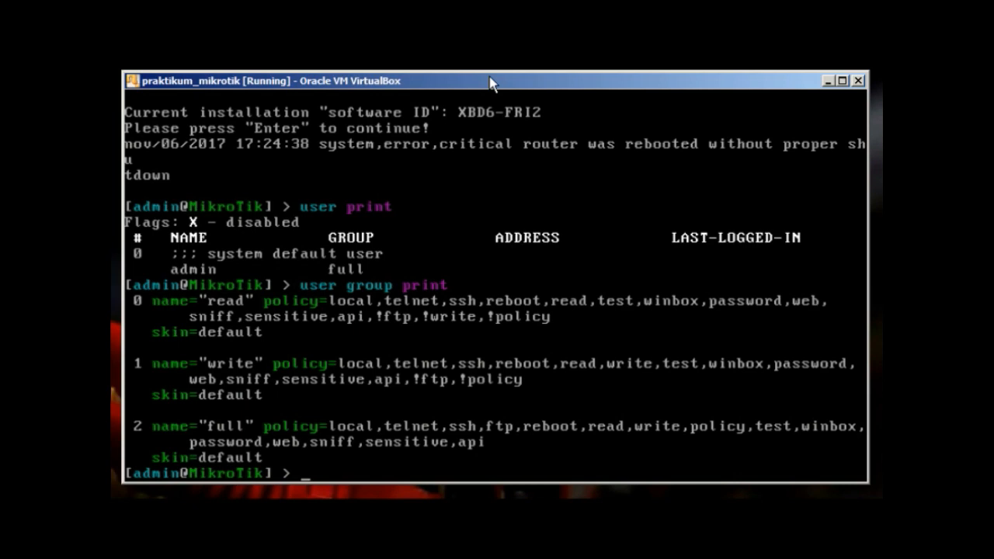
text(user set 0)
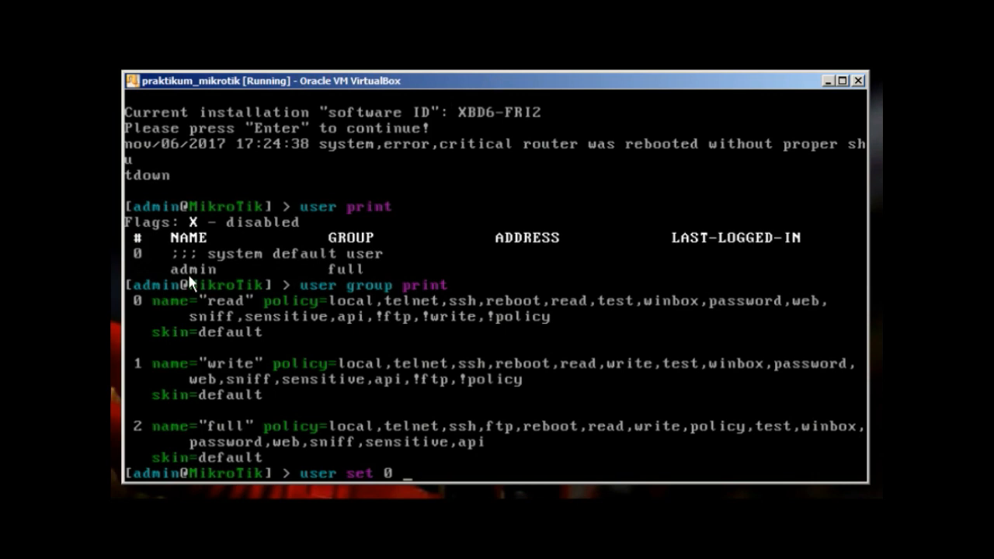
Set the admin user's new password with 'user set 0 password=' followed by the new password
key(BackSpace)
key(BackSpace)
key(BackSpace)
key(BackSpace)
key(BackSpace)
key(Tab)
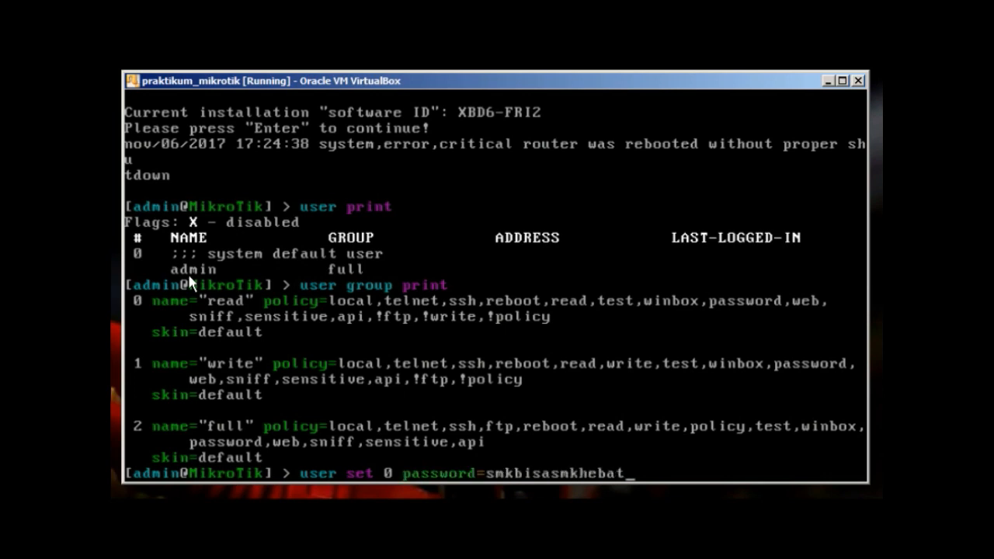
key(Return)
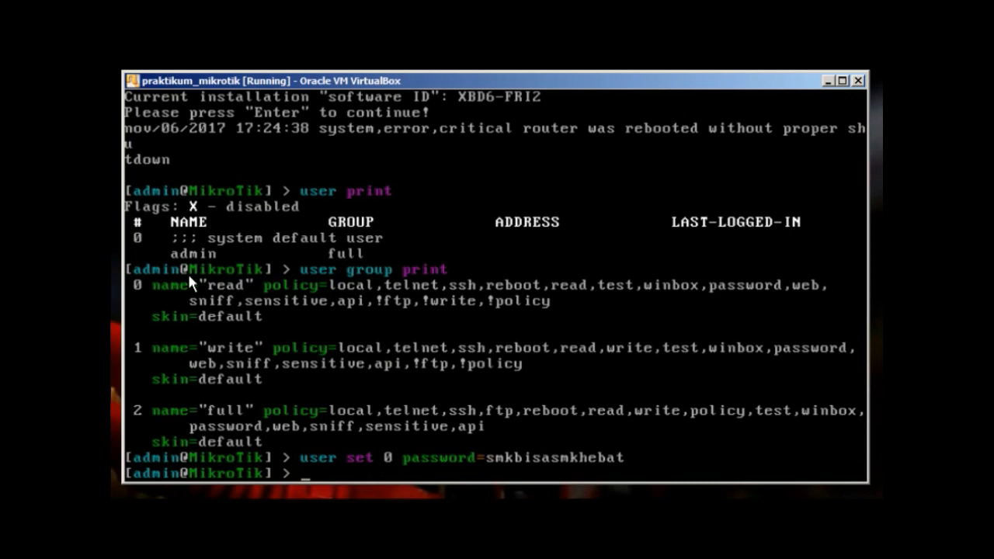
key(BackSpace)
key(BackSpace)
Log out of the RouterOS console with 'quit'
text(qu)
text(uit)
key(Return)
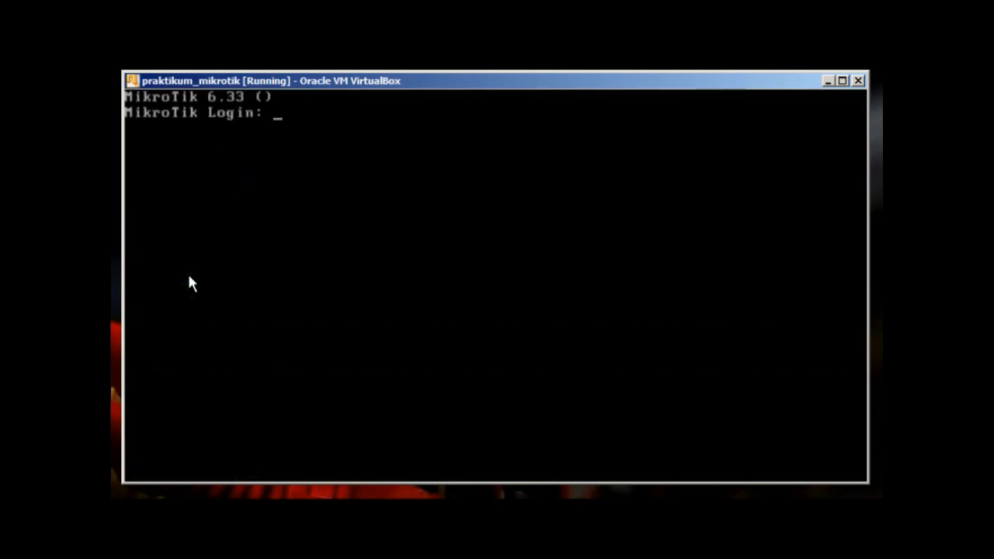
Log back in as admin with the new password, reaching the [admin@MikroTik] > prompt
key(Return)
key(Return)
key(Return)
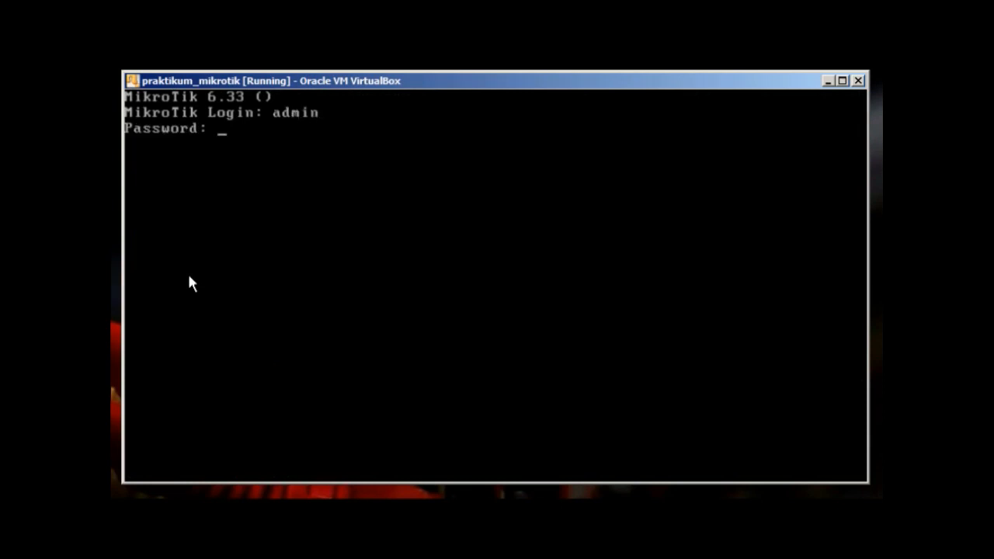
key(Return)
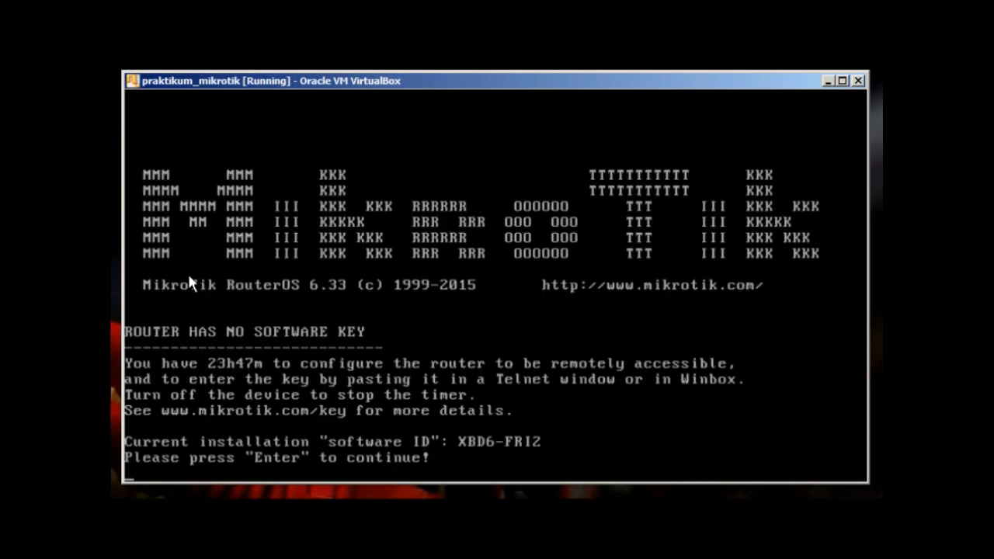
key(Return)
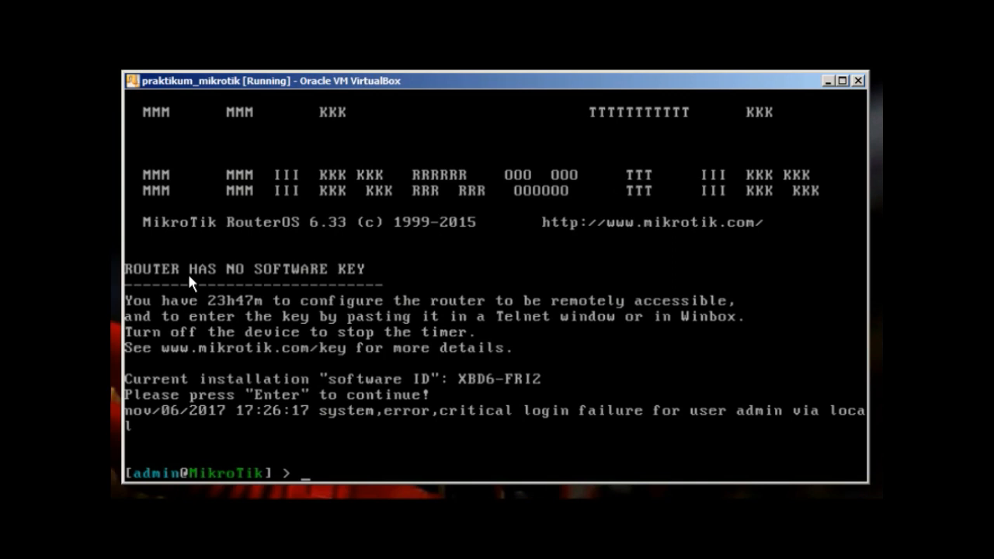
Add read-group user operator with a password, restricted to address 10.10.10.2, then print the user list
text(user add name=)
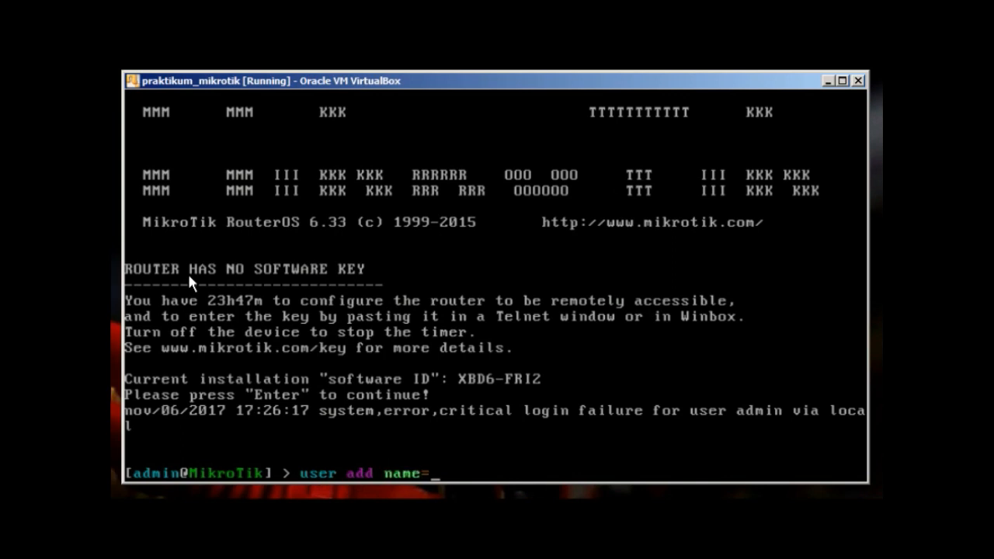
text(operator)
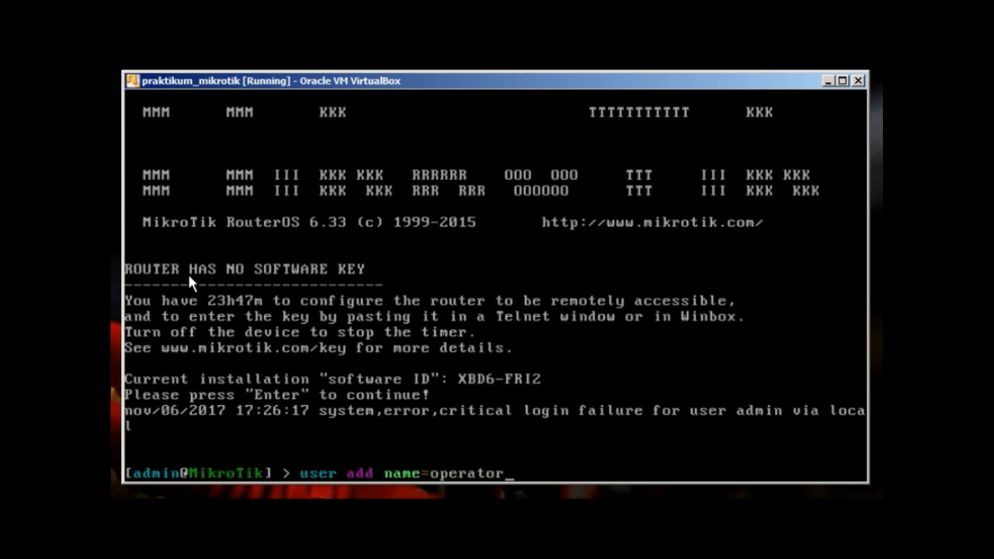
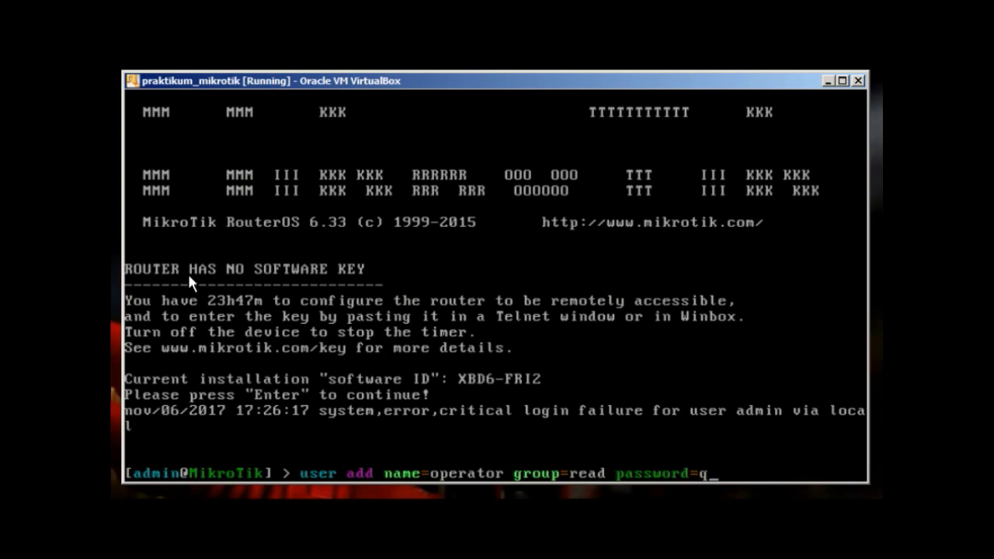
key(Tab)
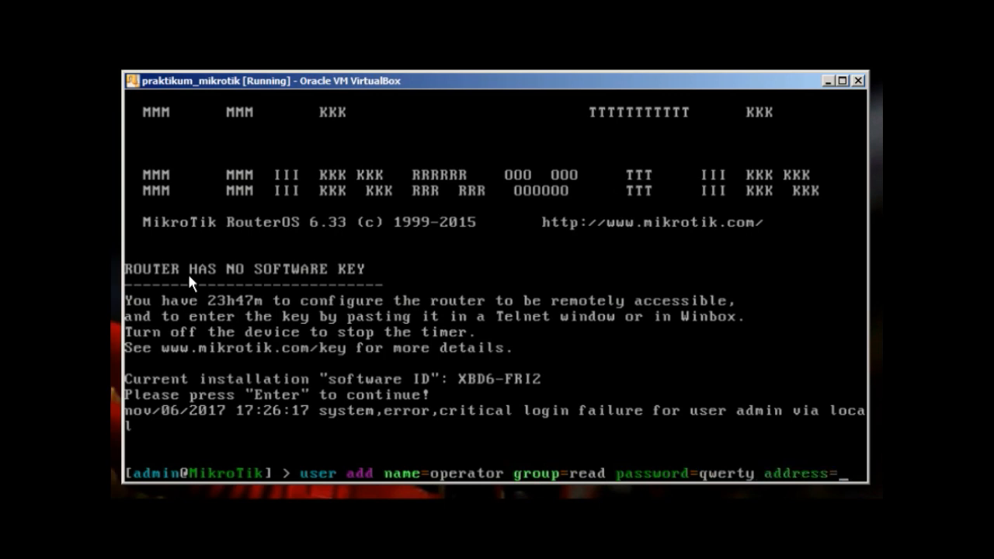
text(10.10.10.2)
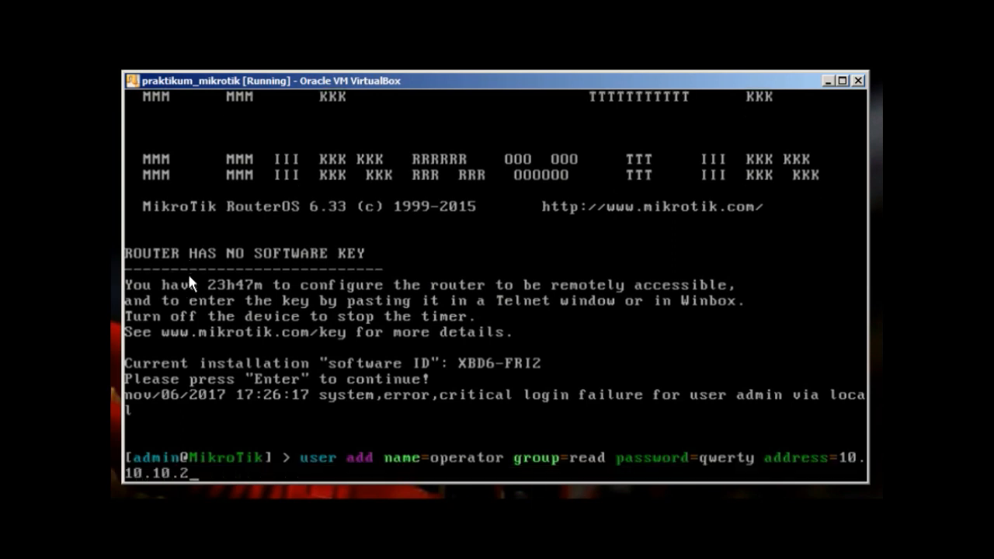
key(Return)
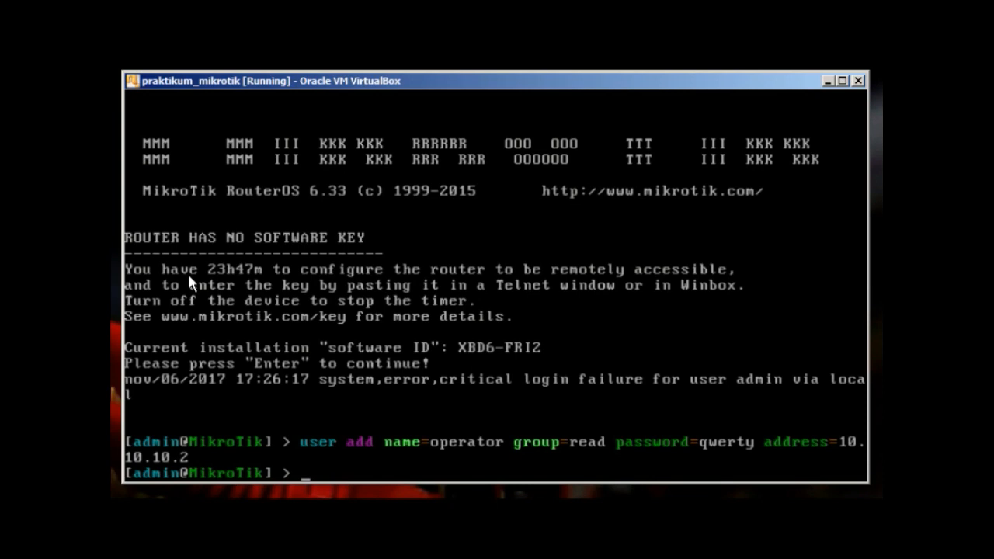
text(user print)
key(Return)
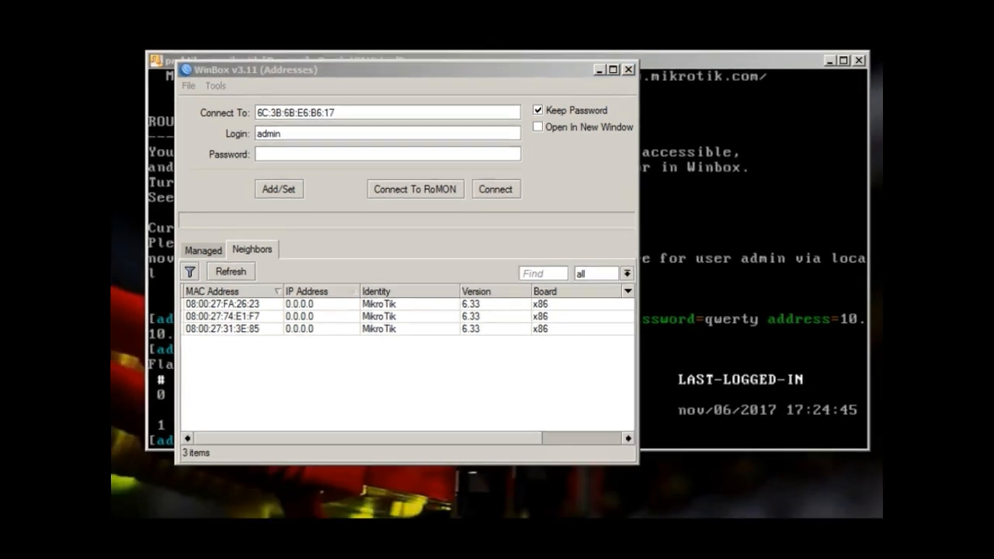
Connect to router 08:00:27:FA:26:23 with login operator and its password
click(290, 281)
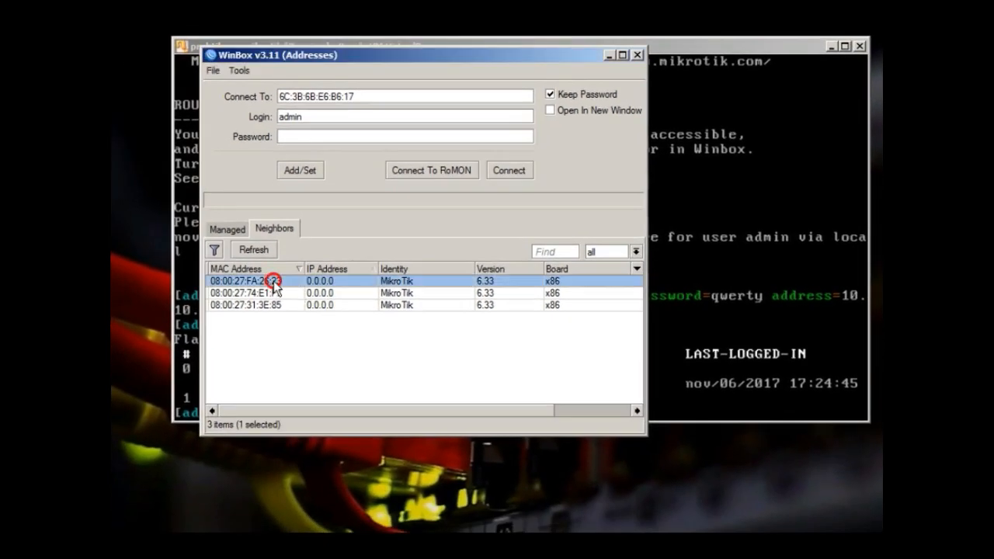
click(481, 138)
double_click(451, 117)
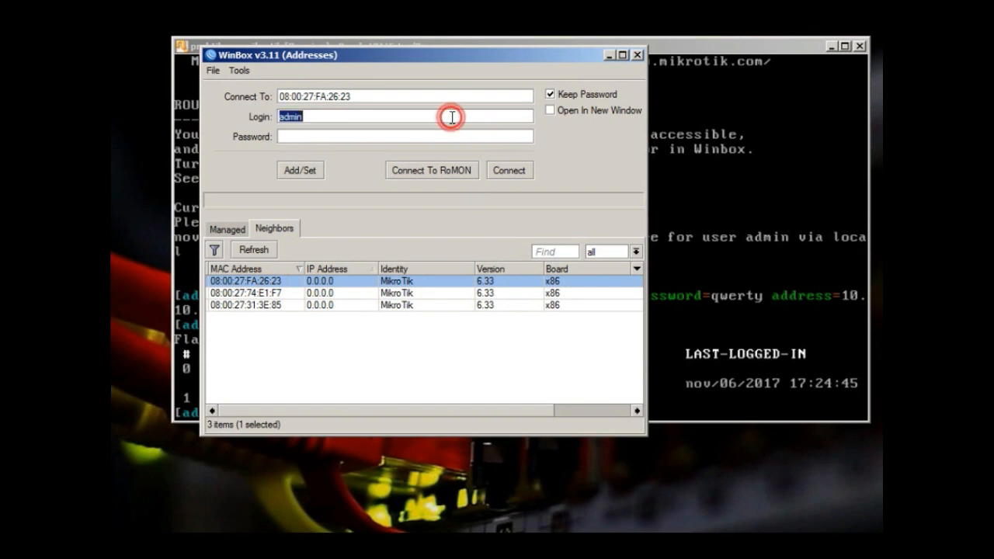
text(operator)
key(Tab)
text(qw)
key(BackSpace)
key(BackSpace)
click(282, 279)
click(516, 173)
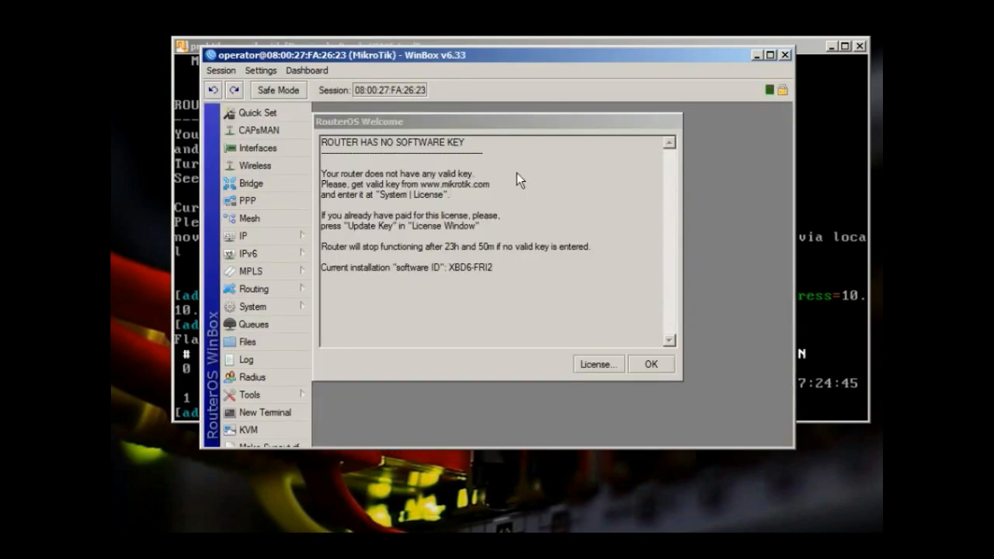
Dismiss the welcome notice, then view the IP Addresses list and the System Users list
click(651, 366)
click(295, 230)
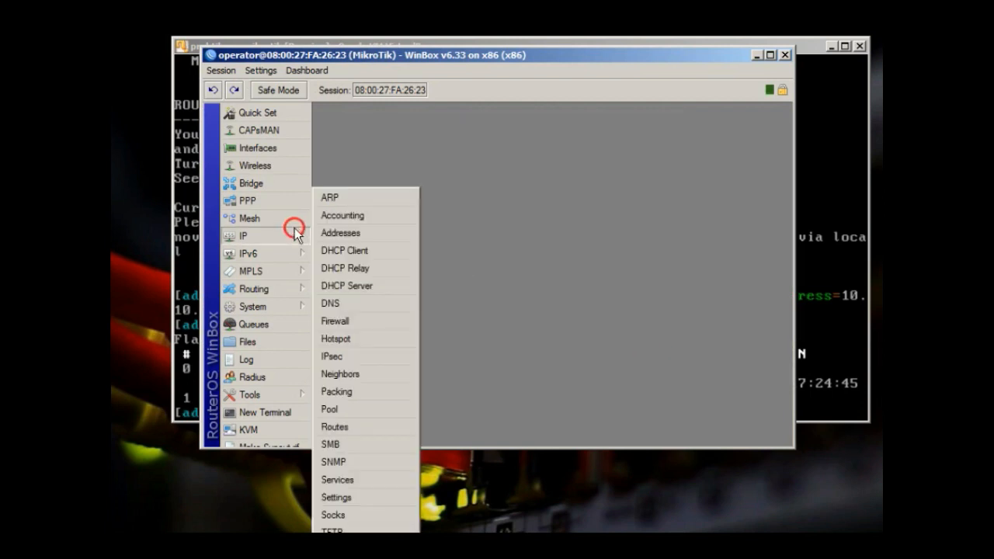
click(341, 232)
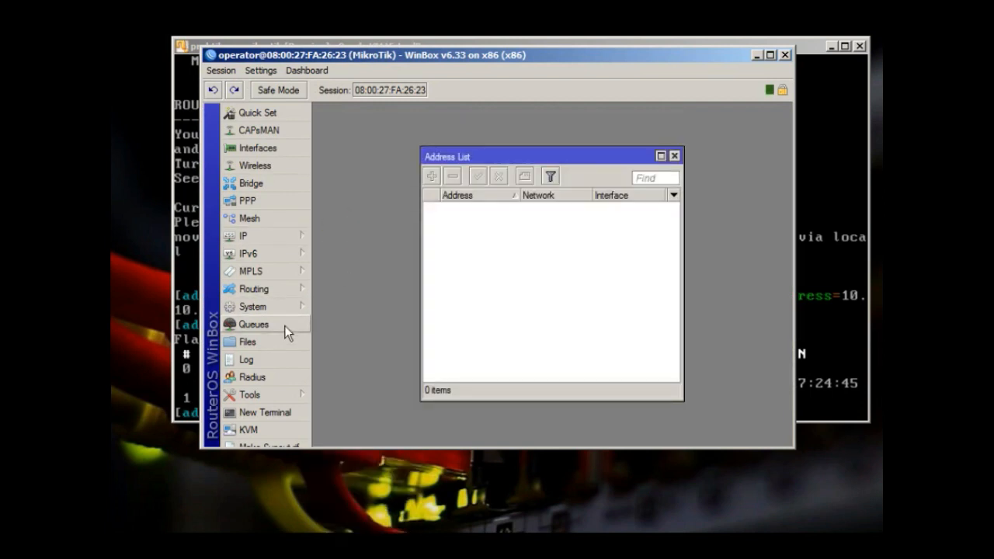
click(278, 306)
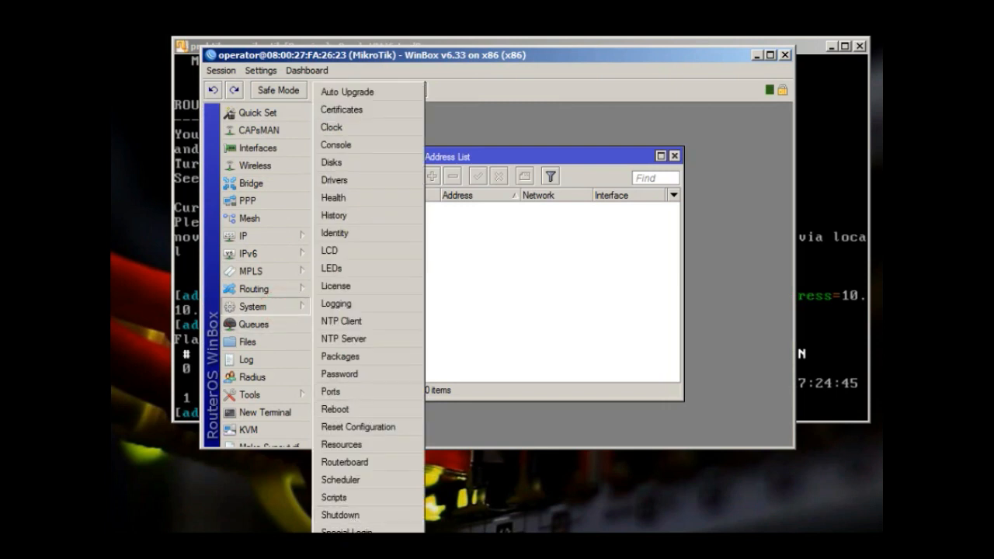
click(337, 550)
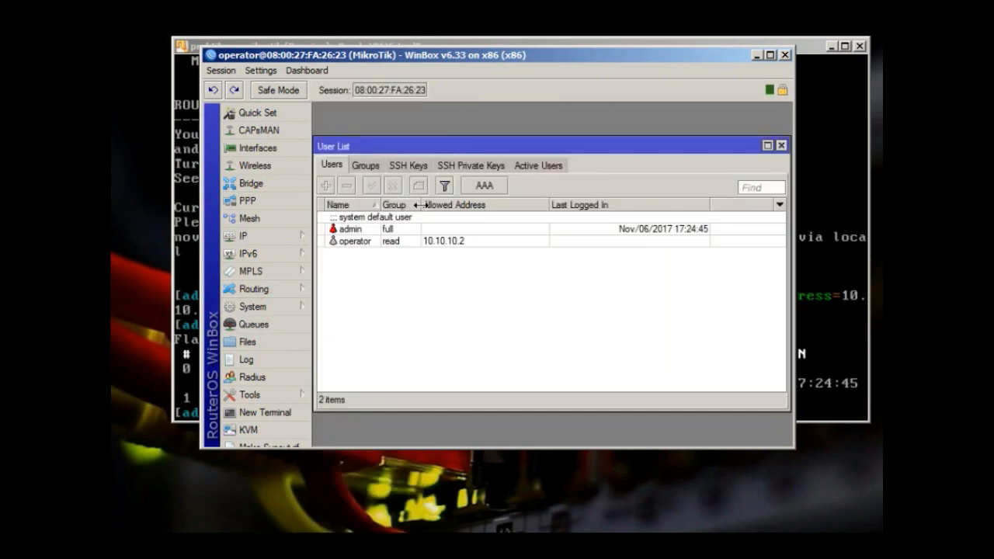
Open the admin user's properties, try its Password option, then close it
double_click(394, 227)
click(635, 271)
click(538, 281)
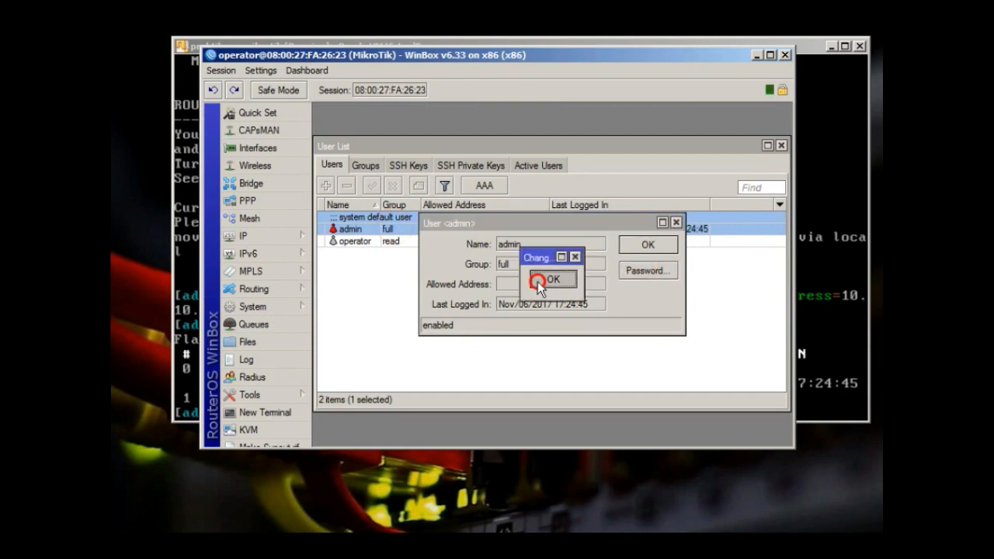
click(669, 246)
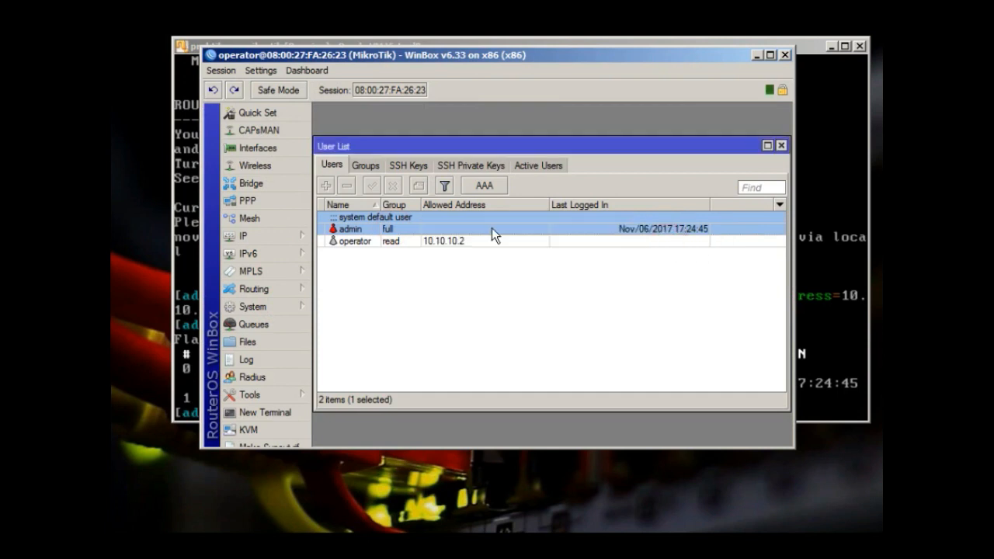
Open the operator user's properties, cancel a password change, and close them
click(456, 242)
double_click(422, 242)
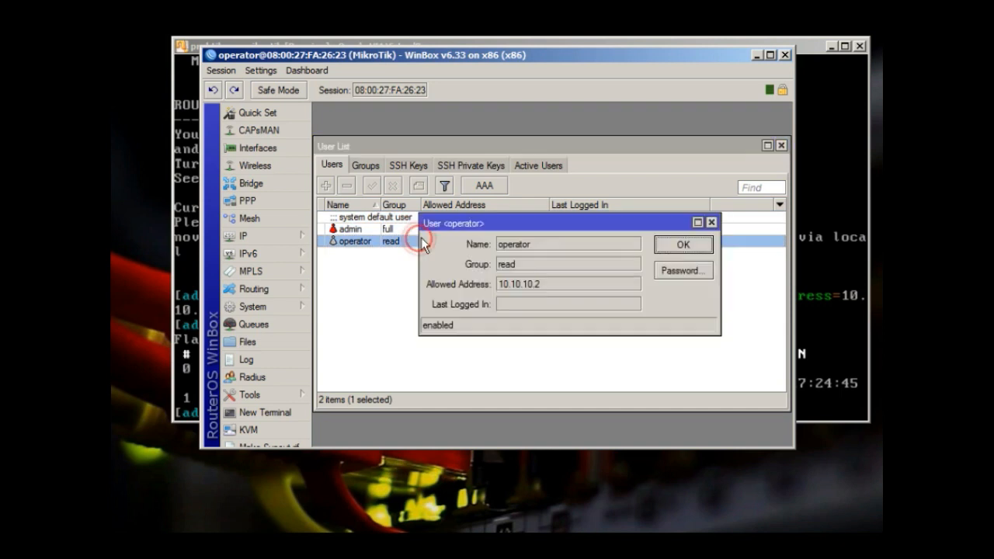
click(679, 270)
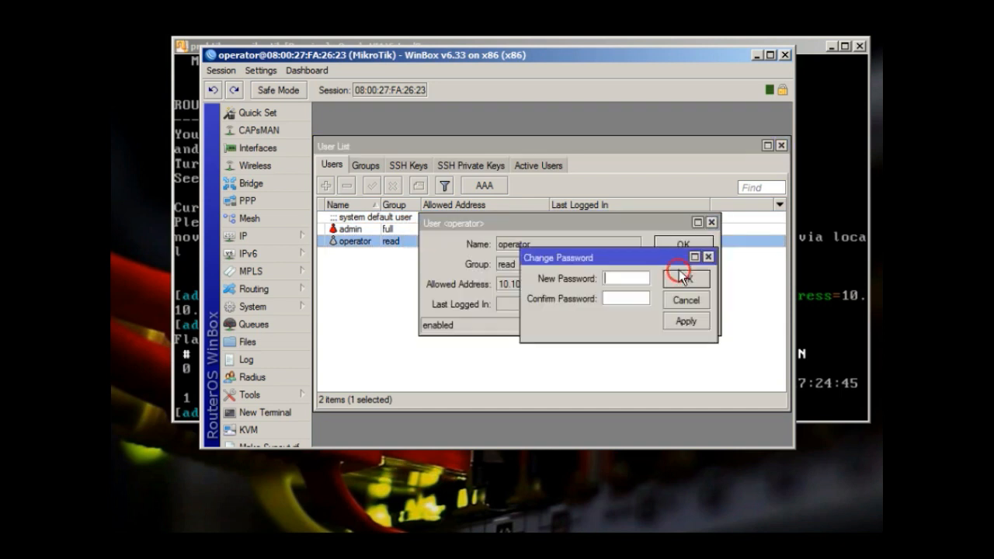
click(685, 301)
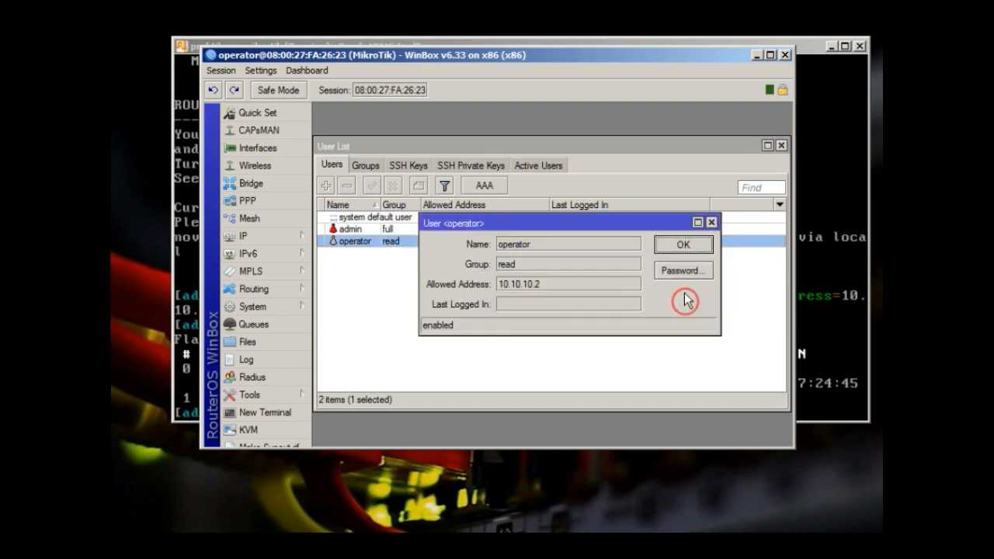
click(680, 246)
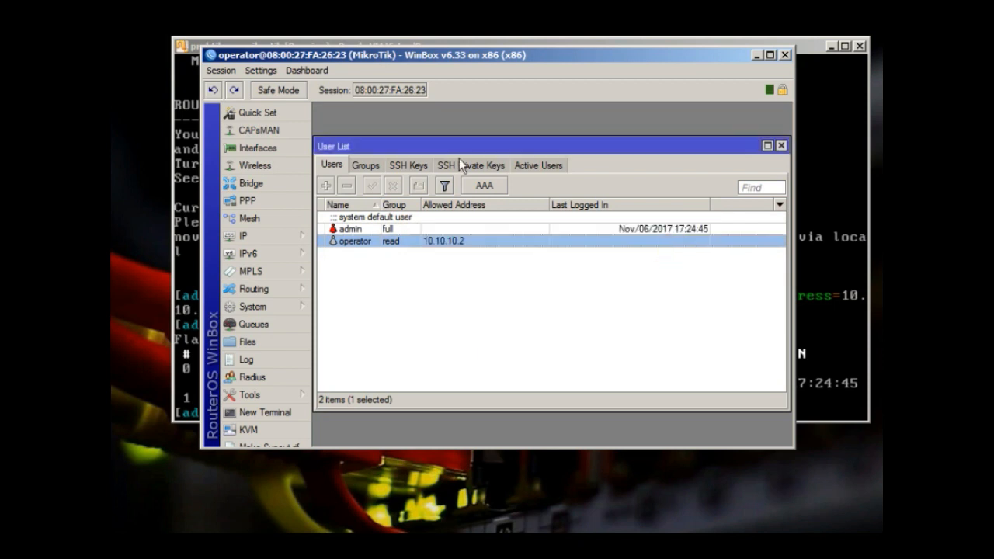
click(252, 305)
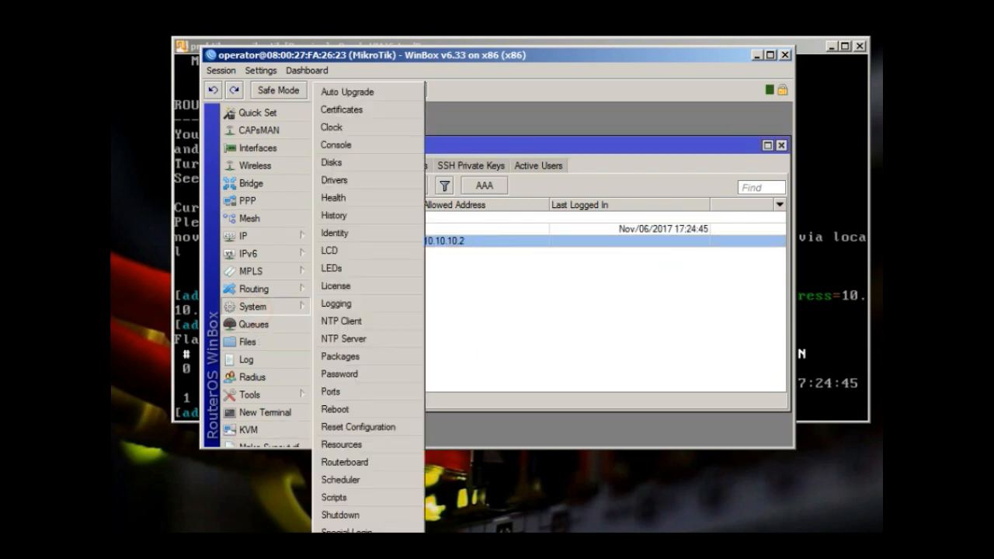
click(479, 309)
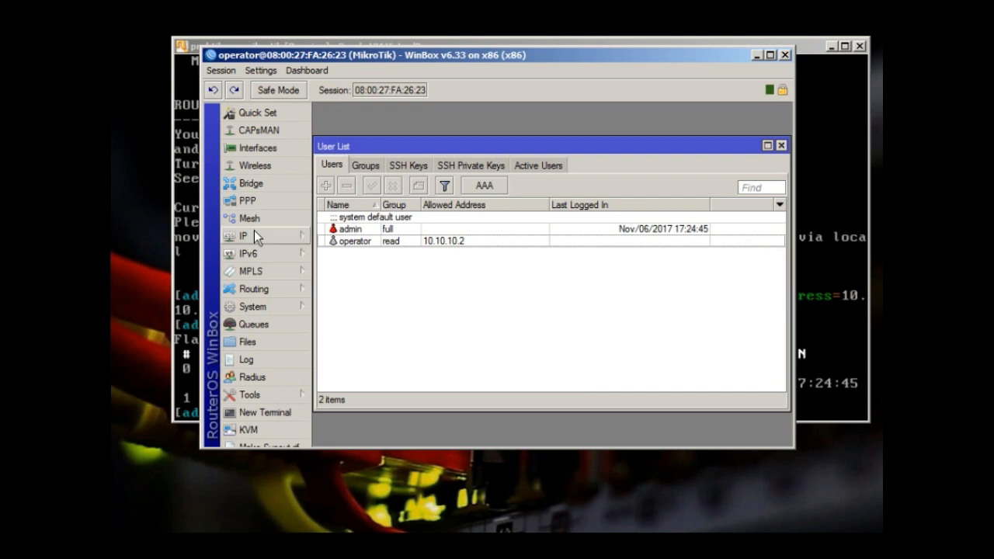
Widen the VirtualBox console window, then make the WinBox window taller
click(200, 44)
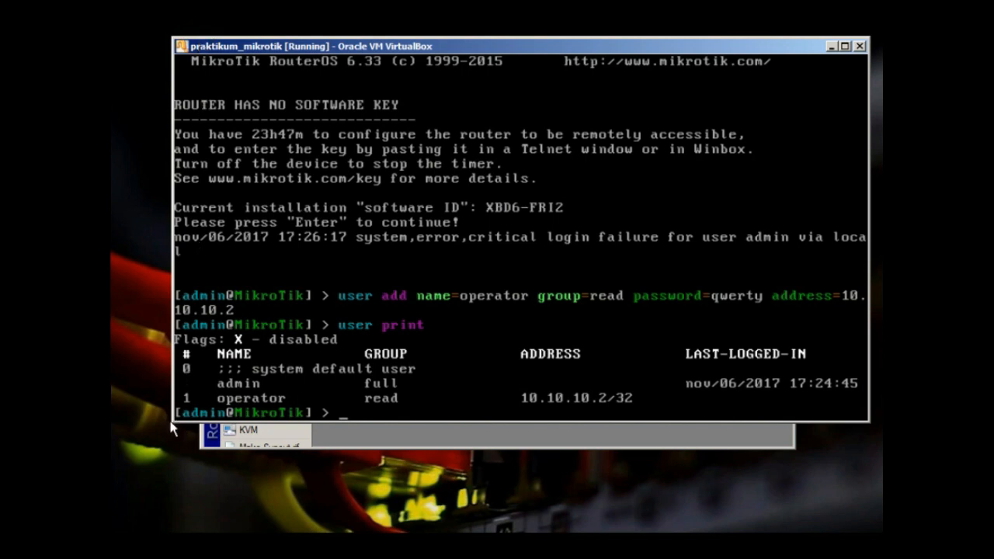
drag(169, 426, 152, 469)
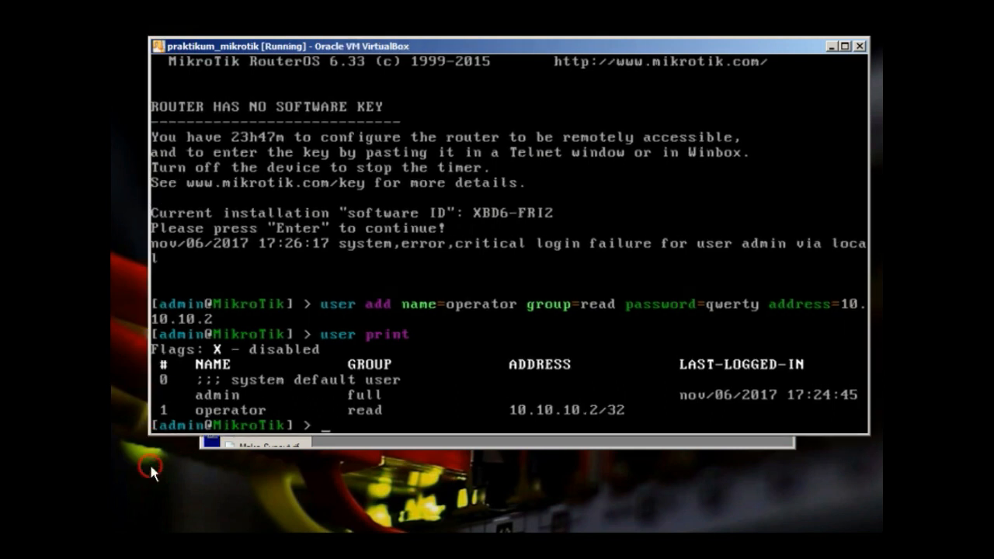
click(327, 446)
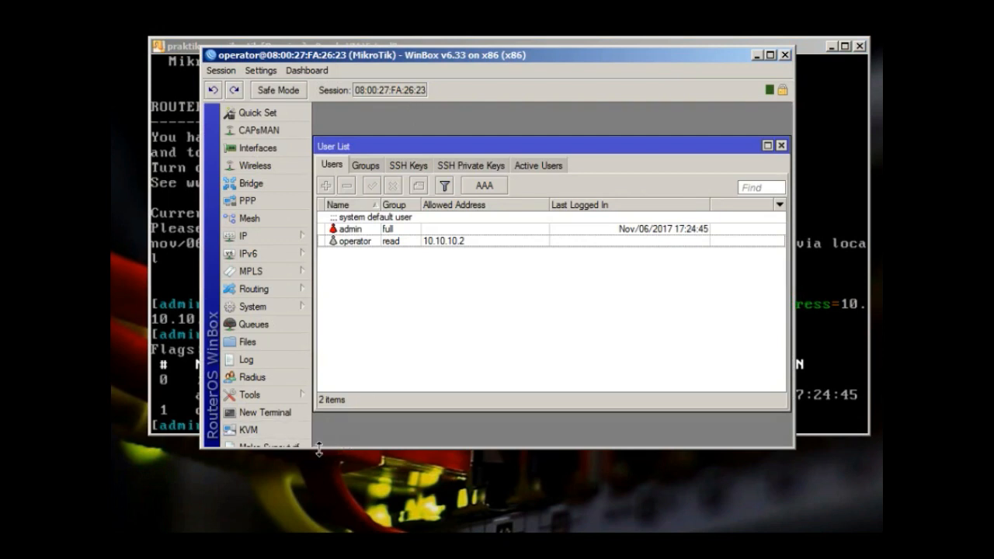
drag(321, 451, 312, 505)
Open a new WinBox session logged in as admin with its password, and dismiss the welcome notice
click(278, 486)
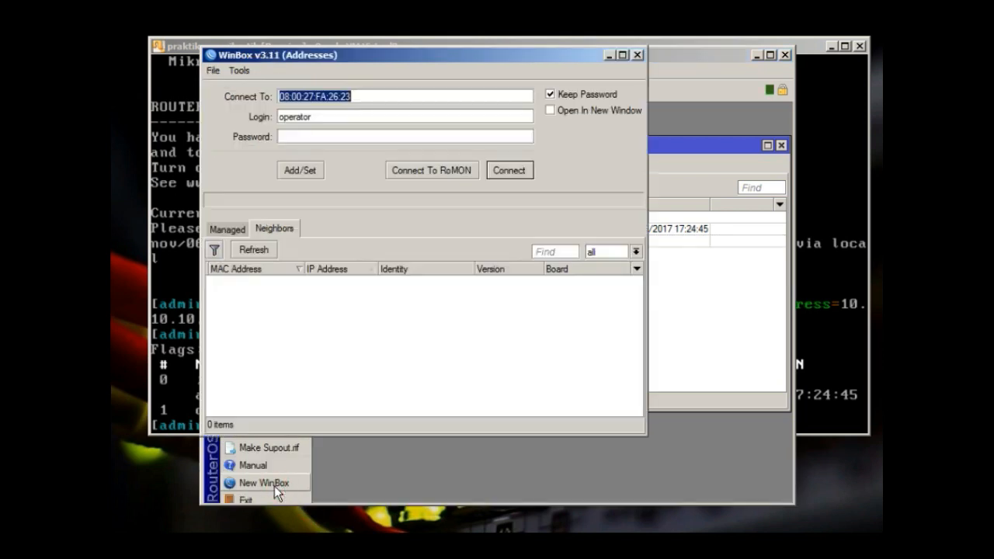
double_click(323, 117)
text(admin)
key(Tab)
text(*********)
text(***)
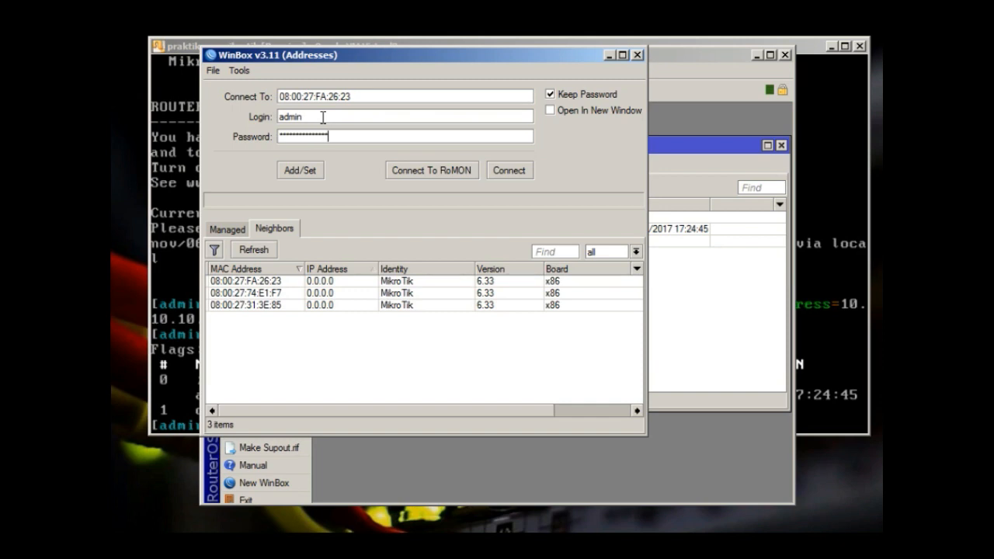
click(497, 176)
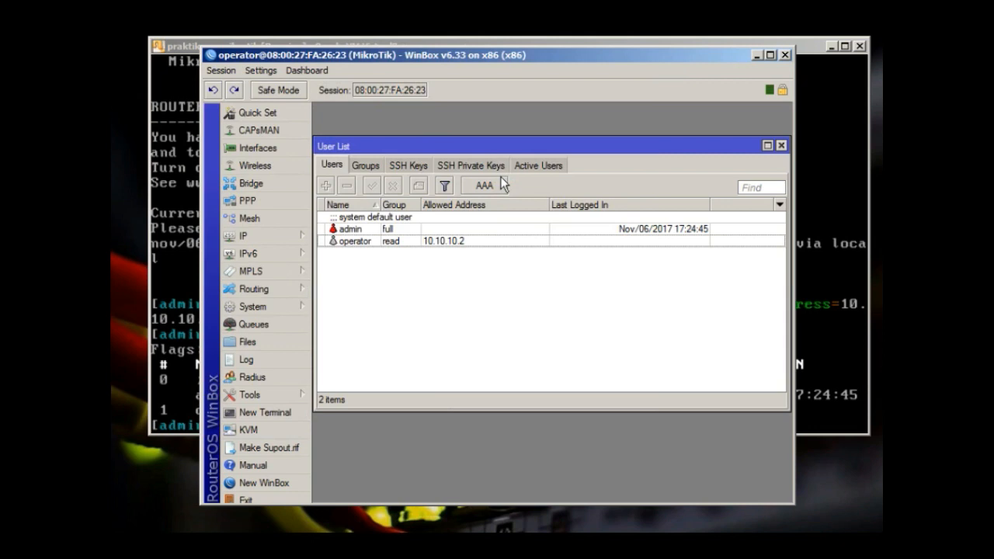
click(664, 367)
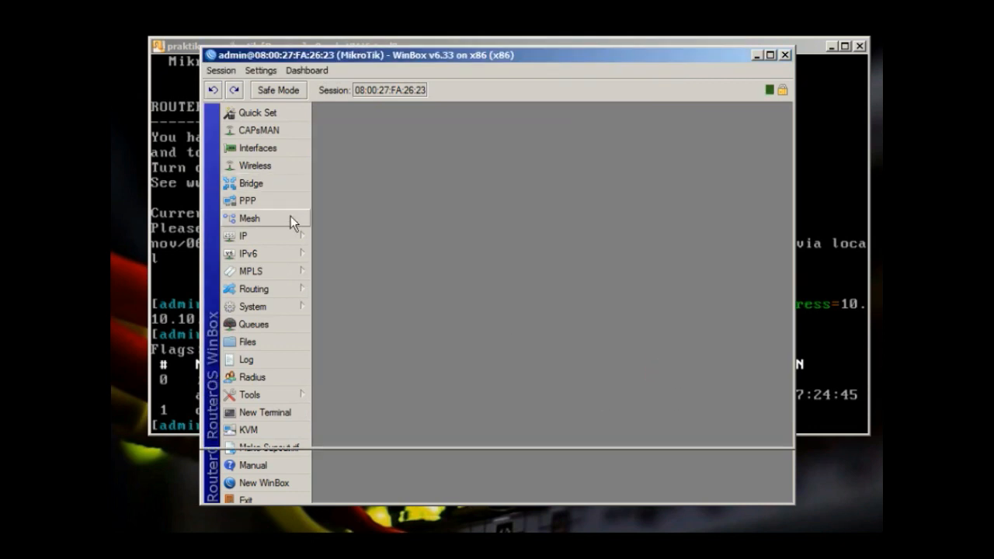
Open IP Addresses and discard a new address entry without saving
click(289, 233)
click(347, 232)
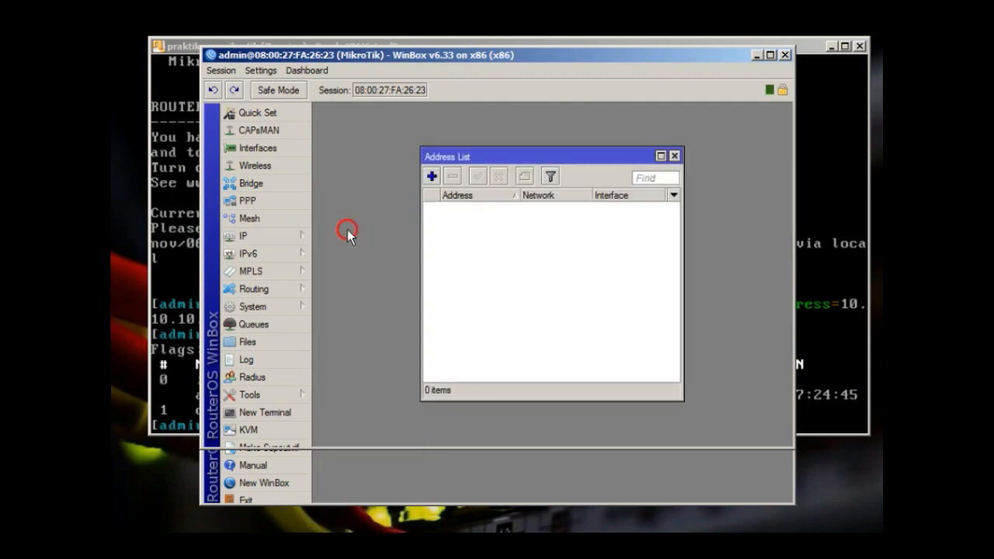
click(432, 177)
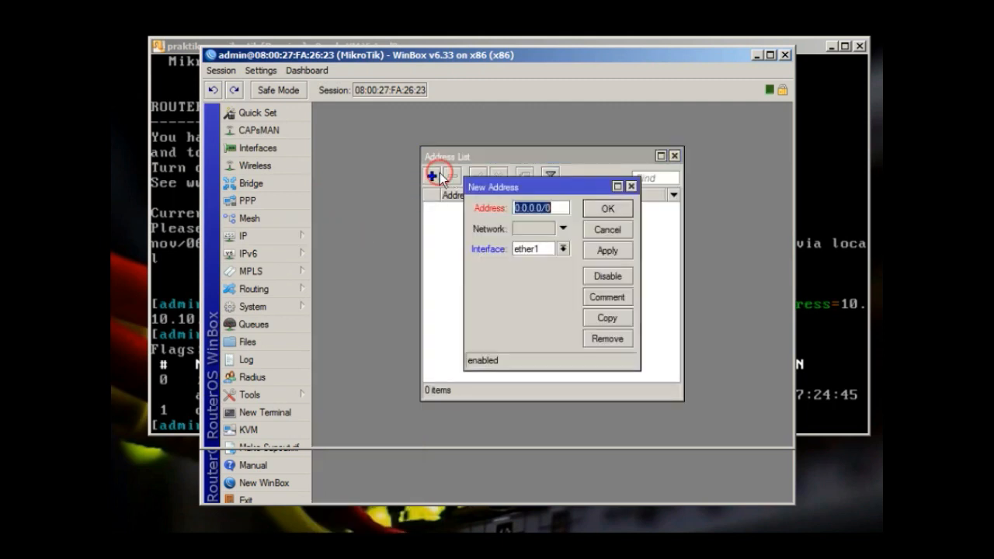
click(612, 234)
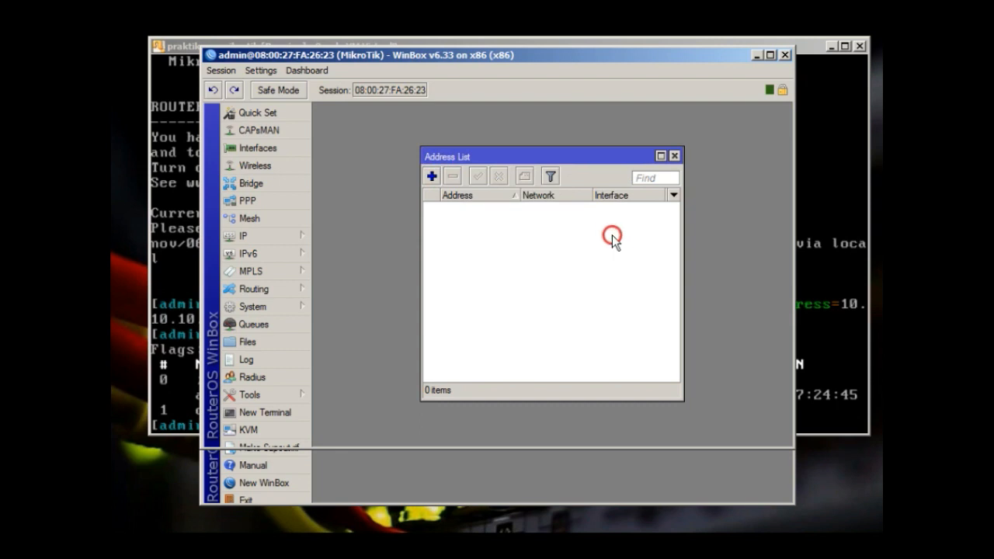
View System Special Login, then the User List, selecting the admin and operator users
click(298, 311)
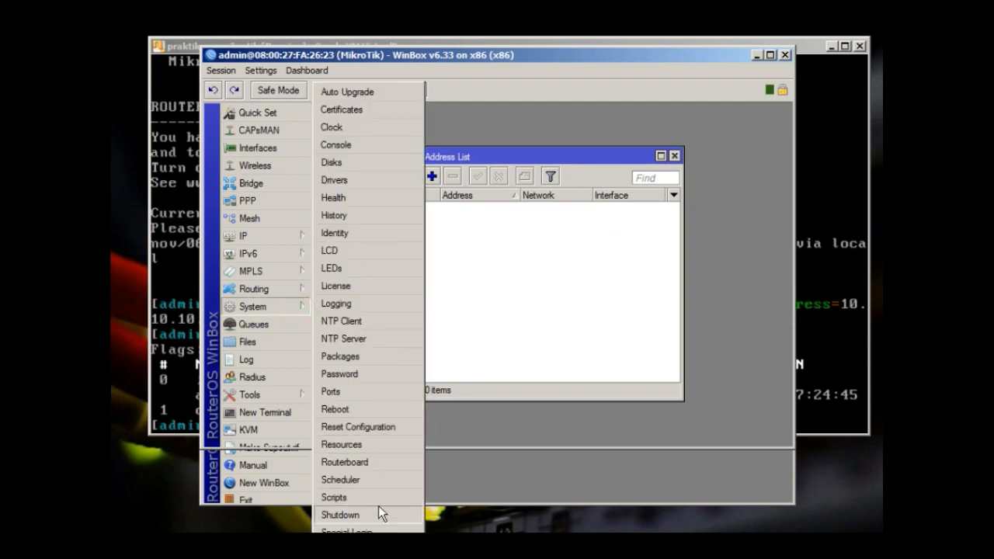
click(371, 531)
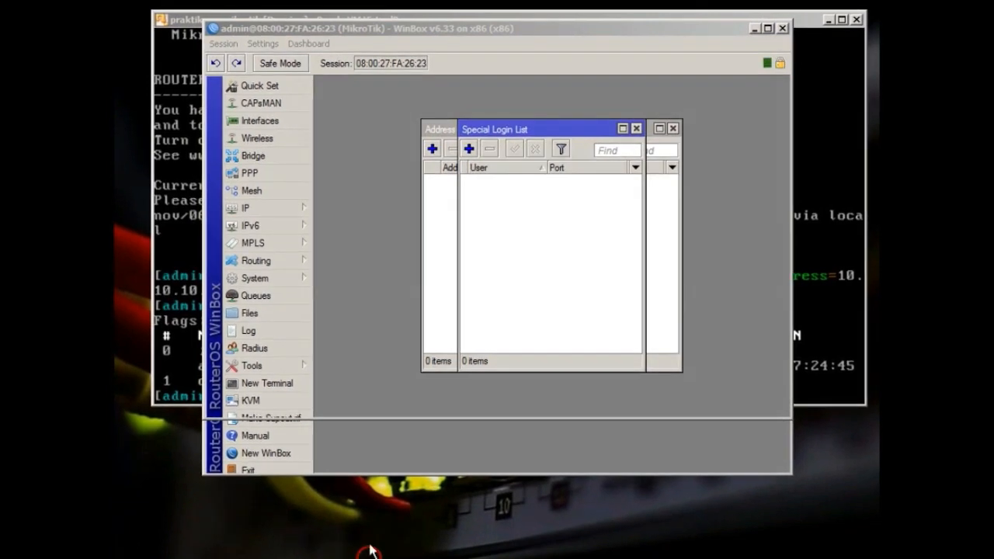
click(257, 277)
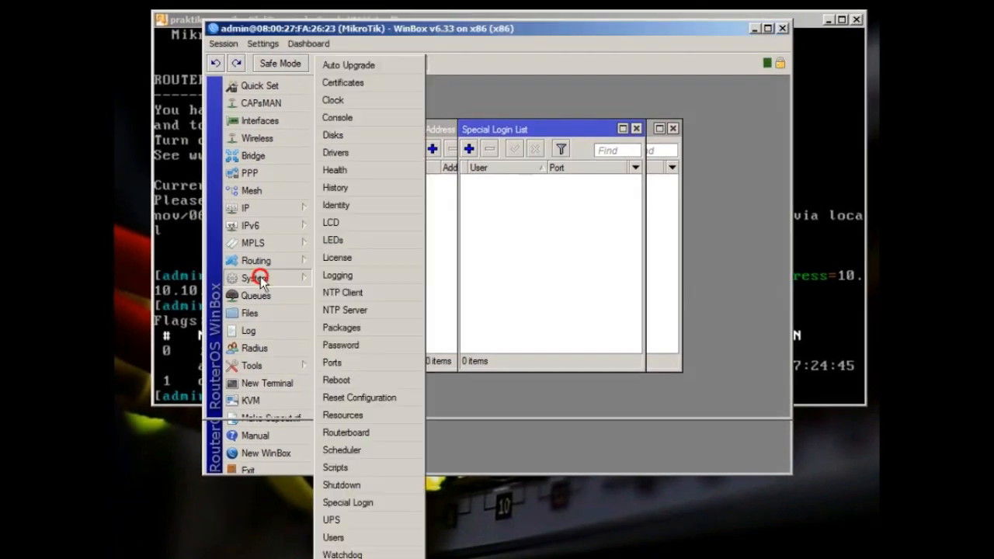
click(335, 537)
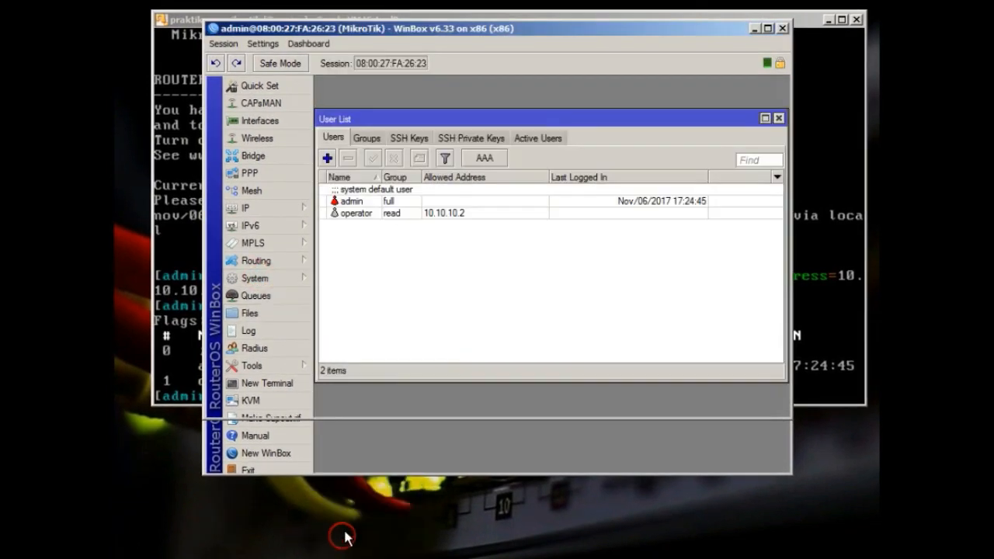
click(390, 202)
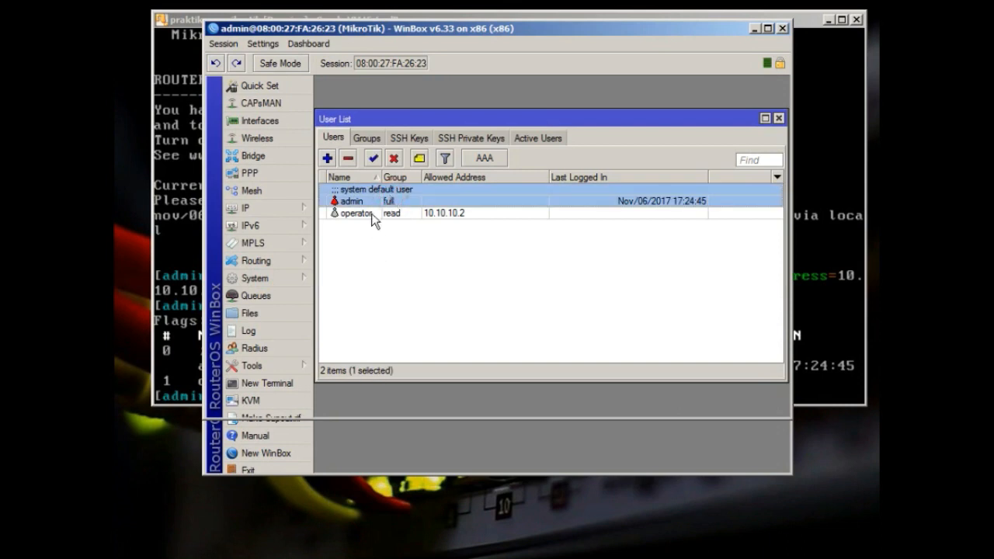
click(371, 214)
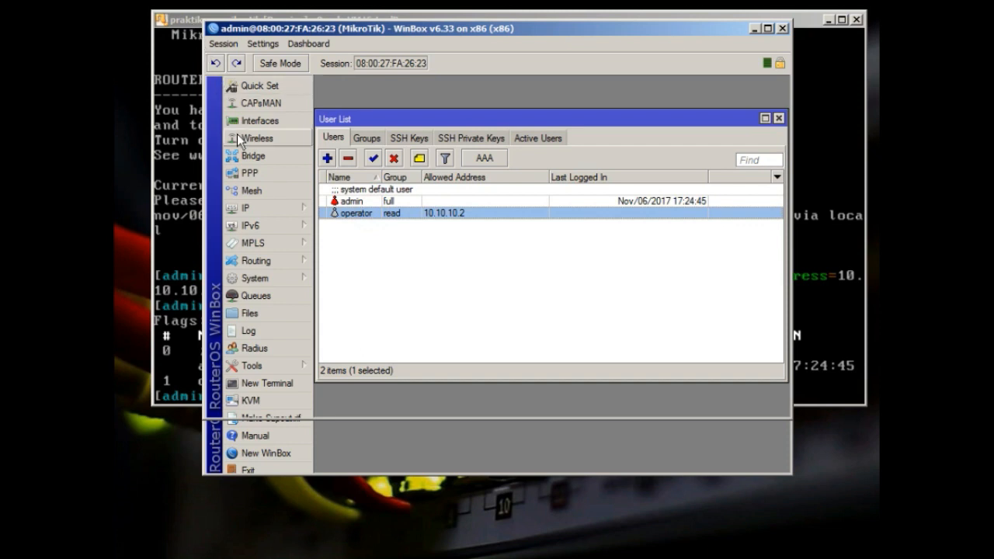
click(364, 468)
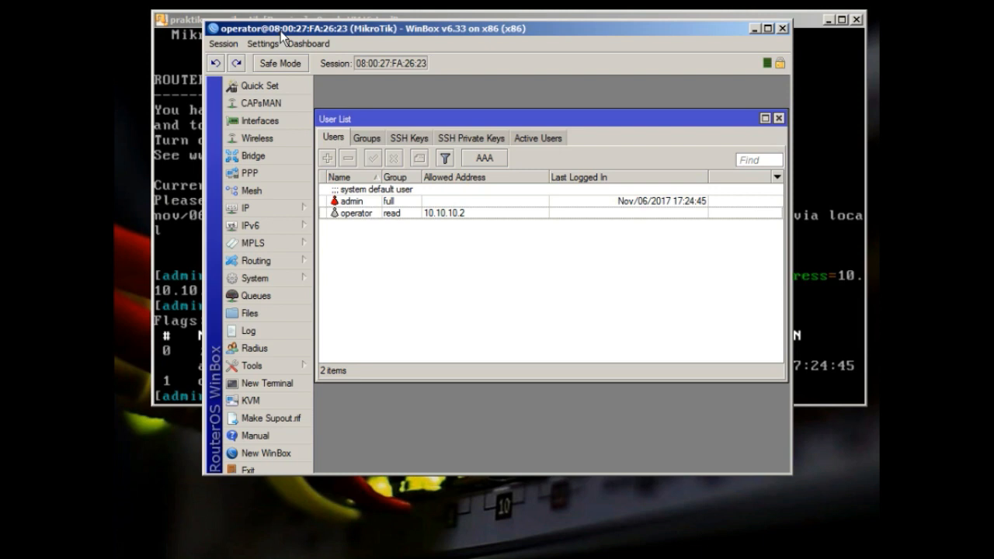
Bring the router's VirtualBox console window back in front of WinBox
click(187, 21)
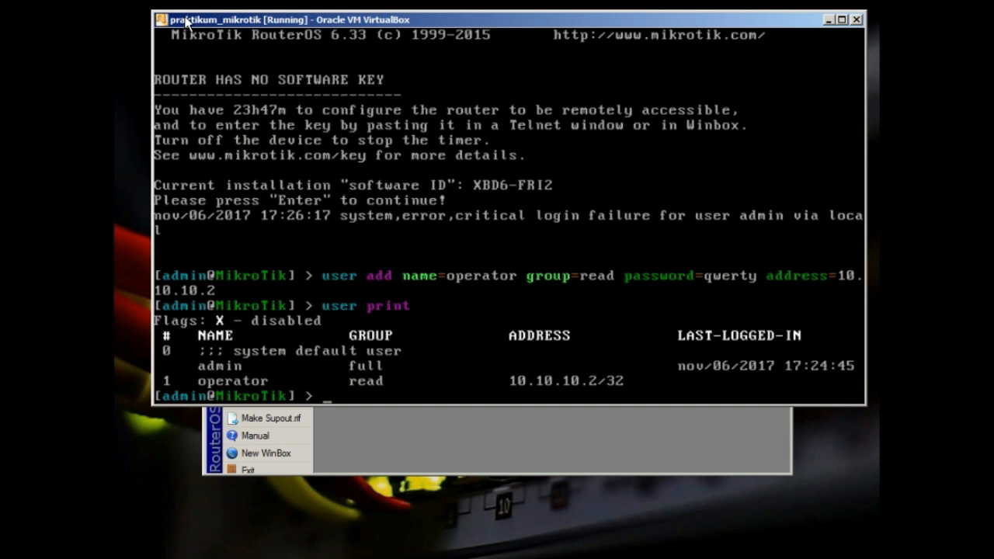
Set a new router name with system identity set name=, then enlarge the console window
text(shs\)
key(BackSpace)
key(BackSpace)
key(BackSpace)
text(ystem identity )
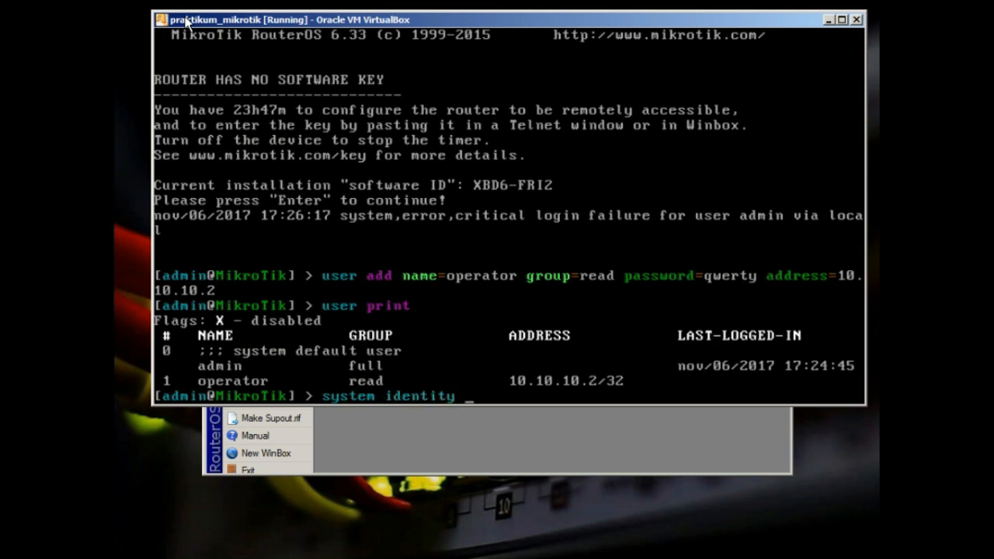
text(set name=)
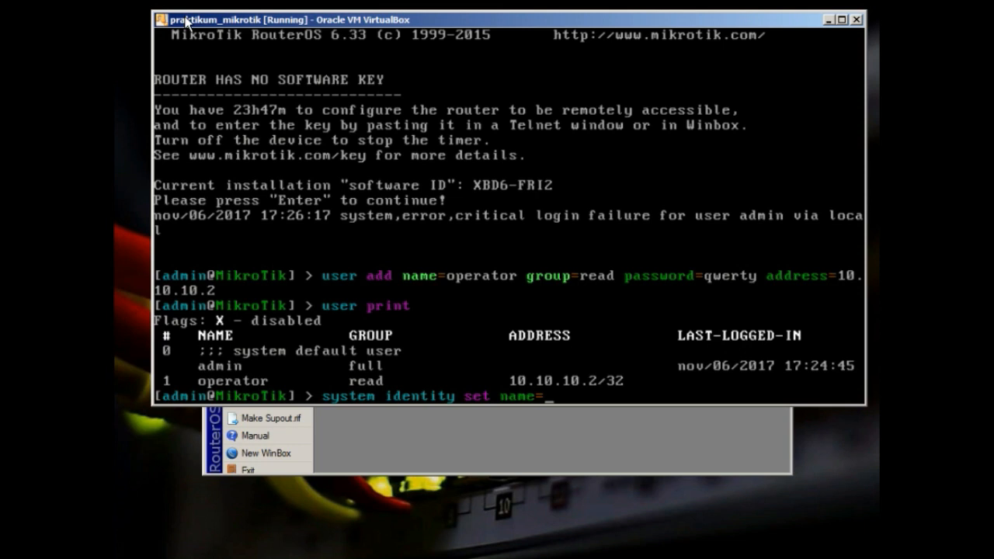
key(Return)
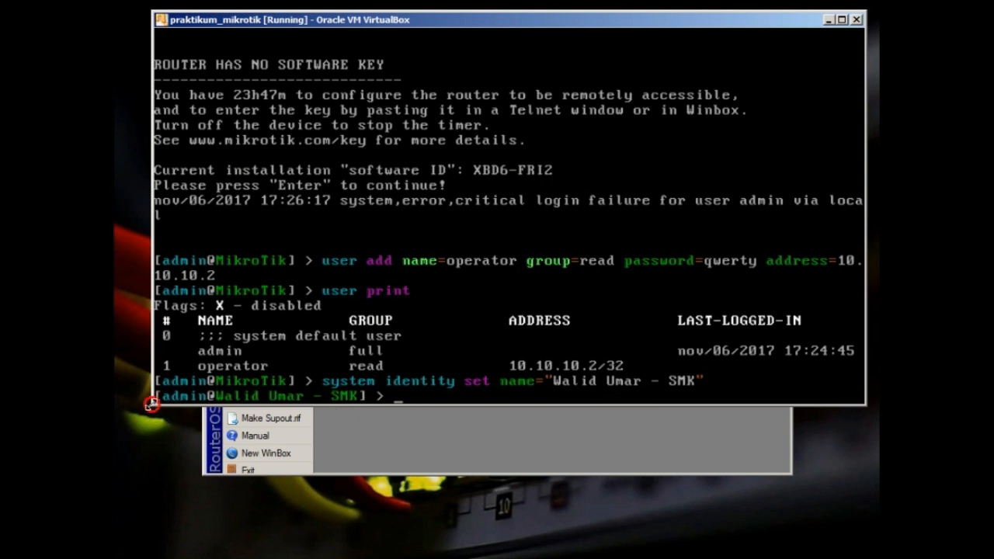
drag(138, 420, 126, 427)
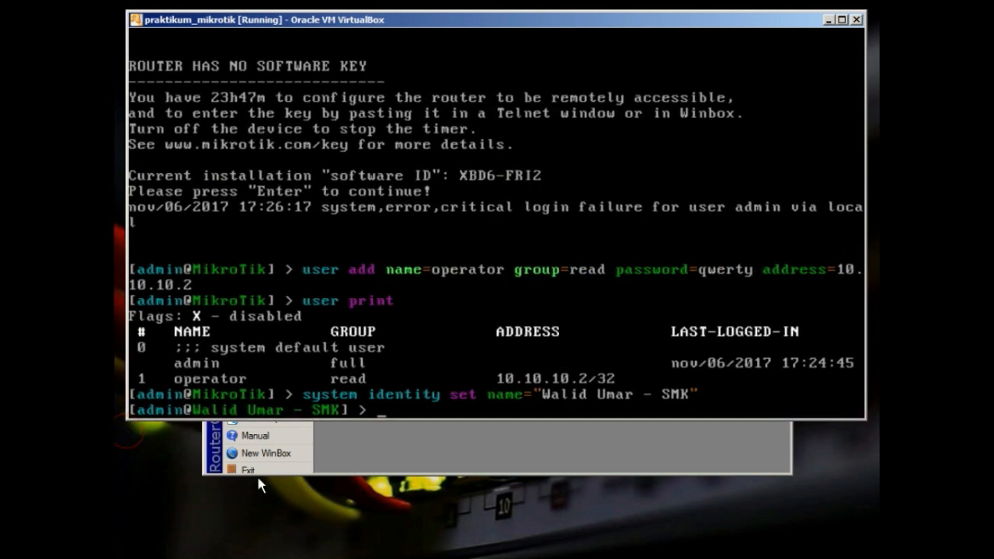
Check the new identity under System > Identity as operator, then close that session
click(411, 446)
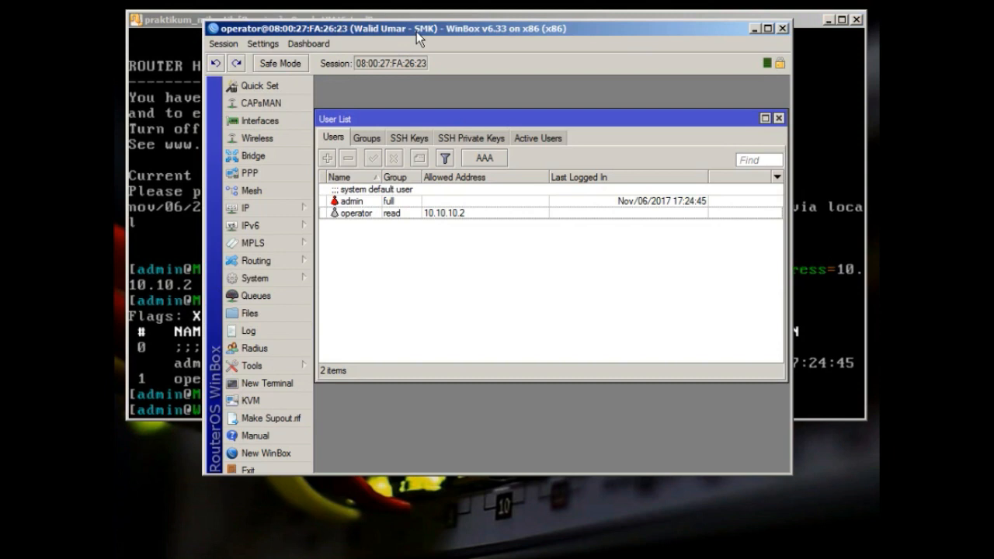
click(279, 270)
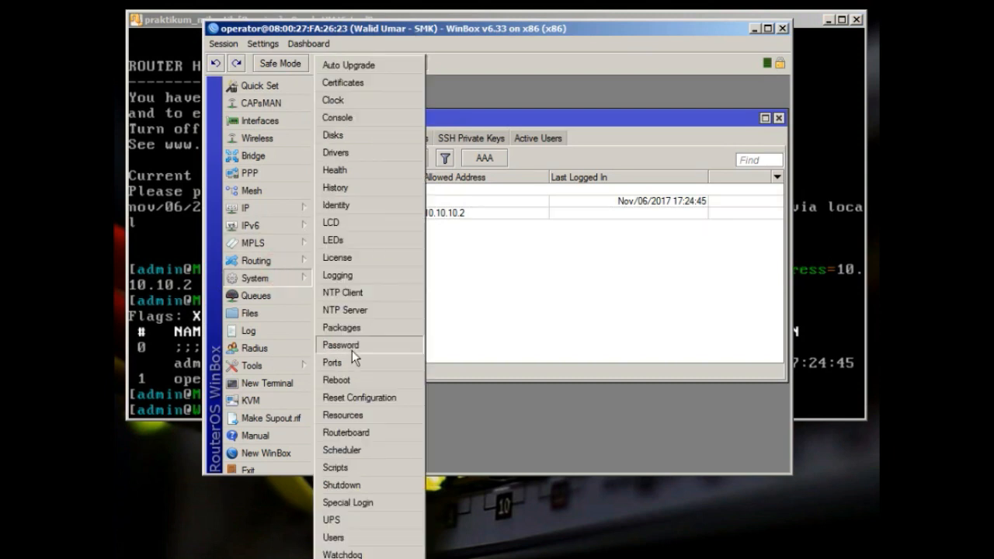
click(364, 204)
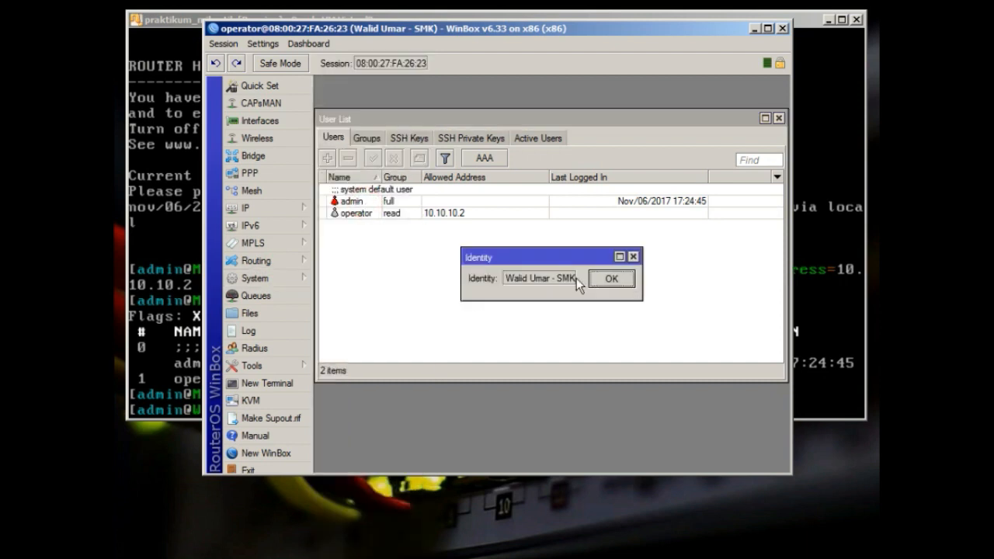
click(605, 281)
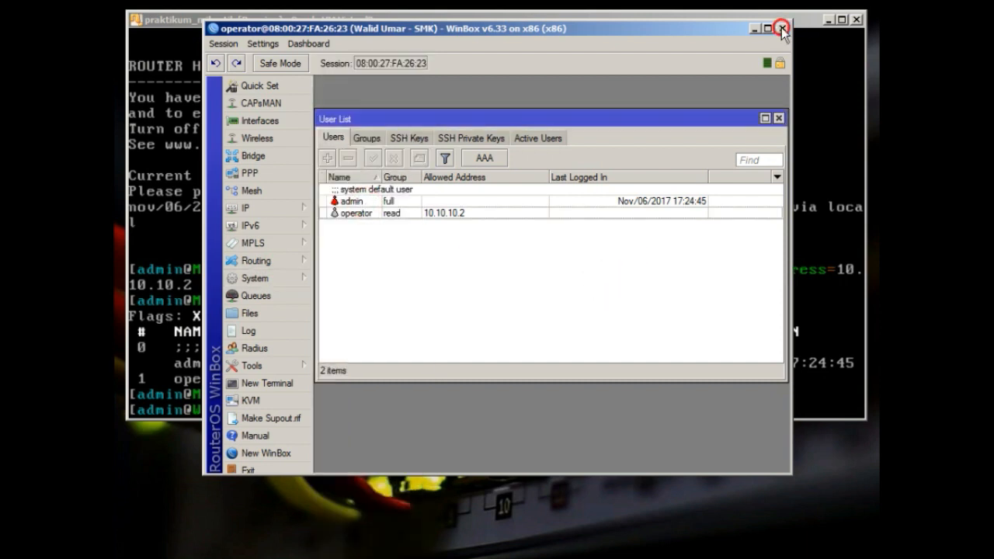
click(782, 27)
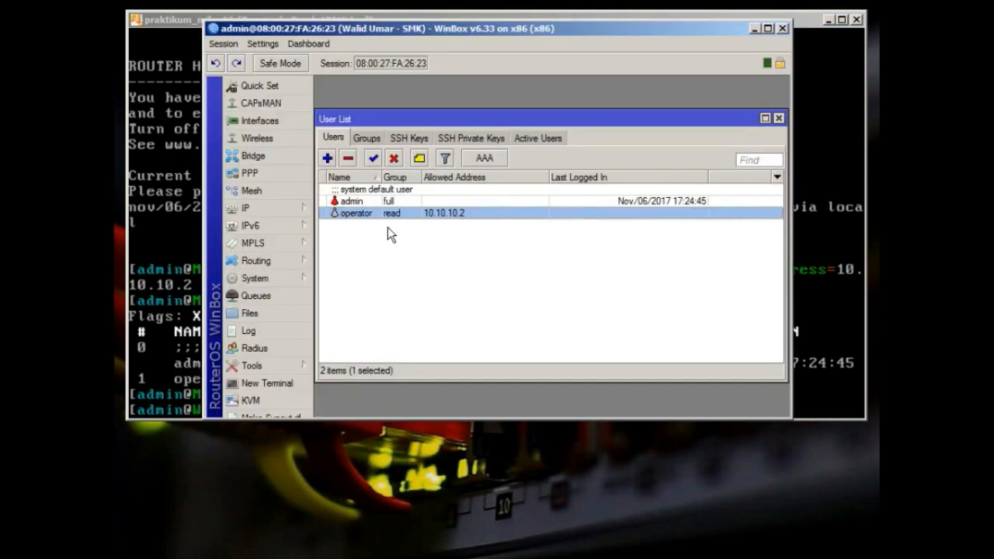
Open System > Identity in the admin session, widen the box and confirm it
click(291, 277)
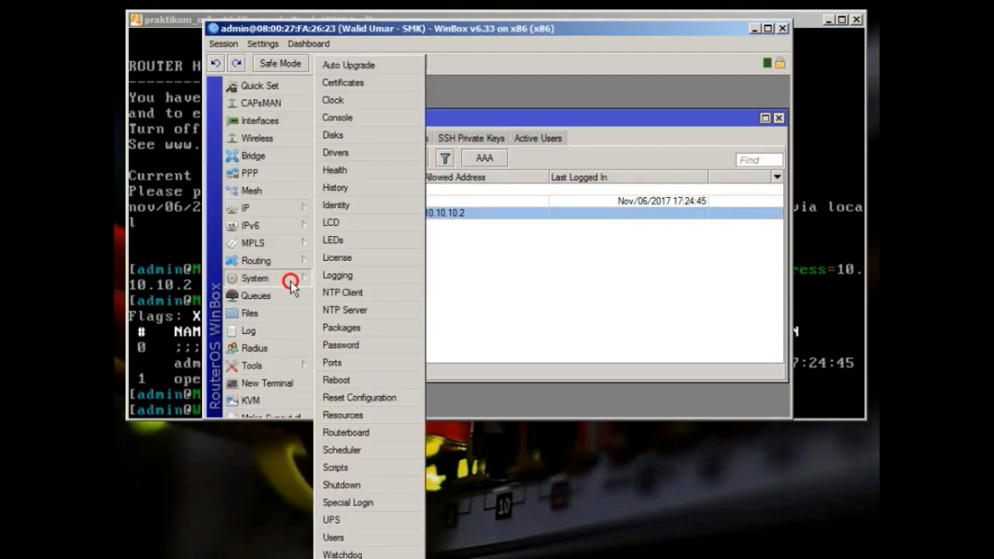
click(350, 204)
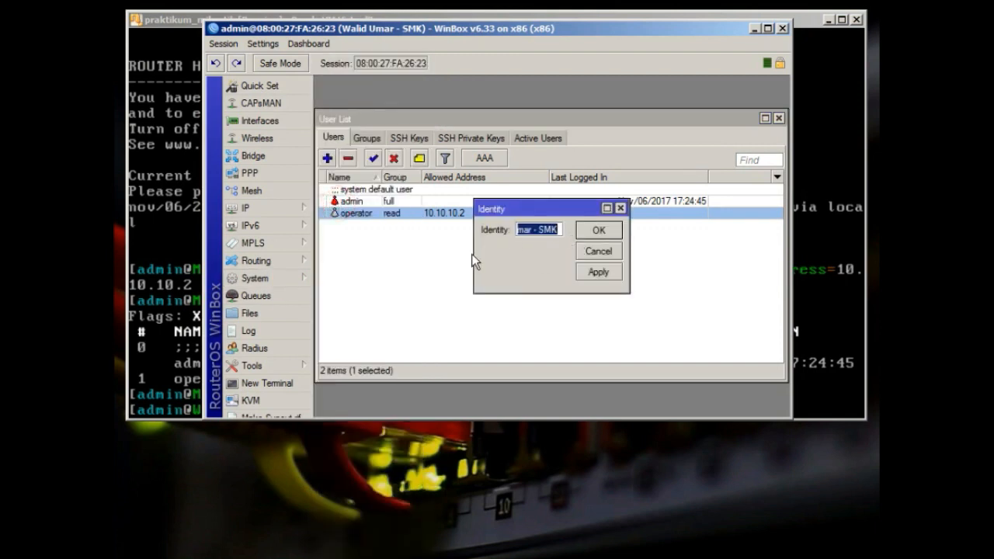
drag(474, 254, 383, 247)
click(506, 233)
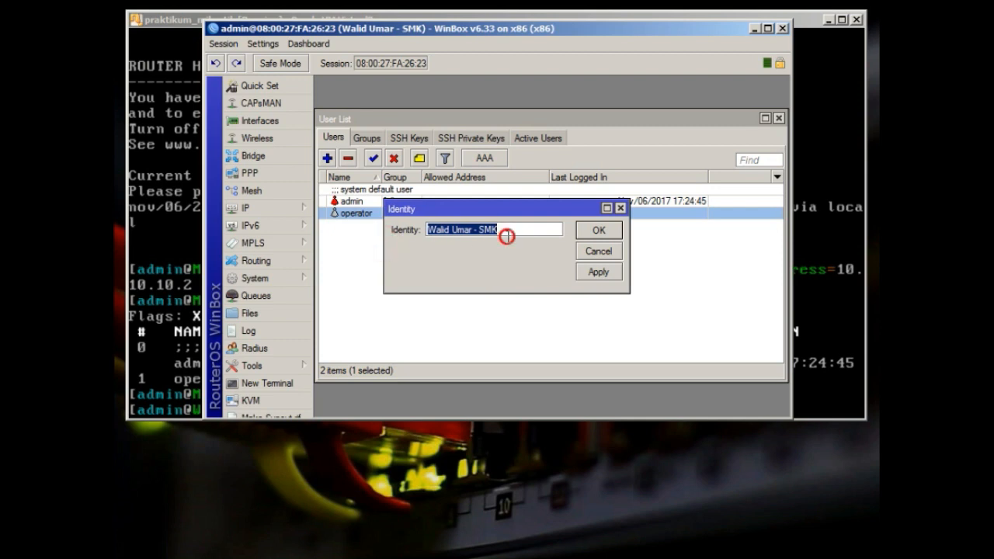
click(599, 226)
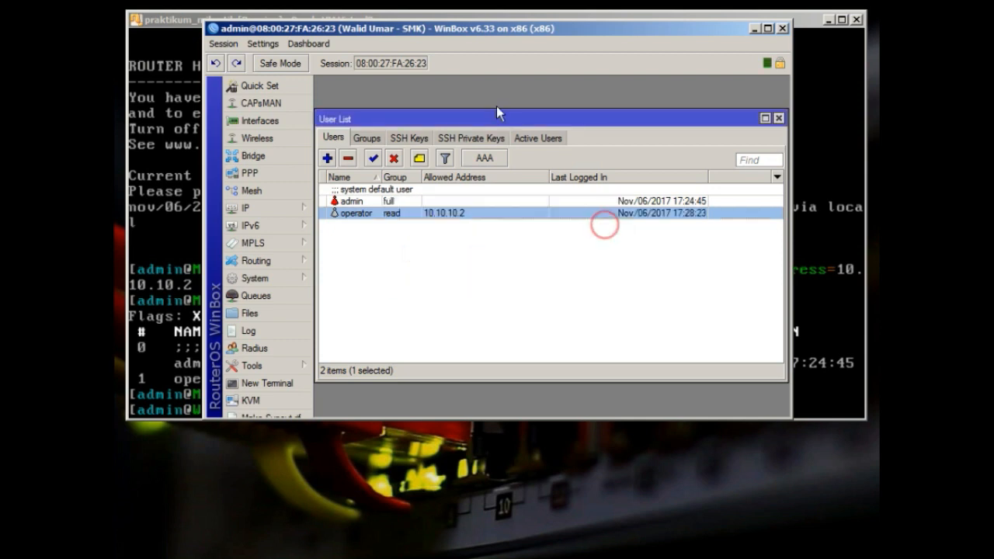
Run system clock print in the router console to show the time, date and GMT offset
click(172, 22)
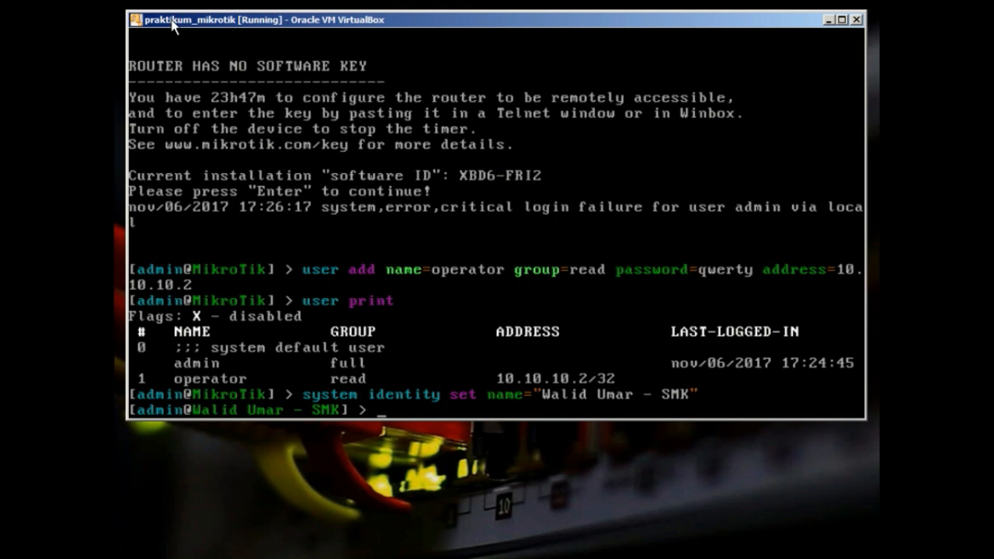
text(sy)
key(BackSpace)
text(y)
key(Tab)
text(c)
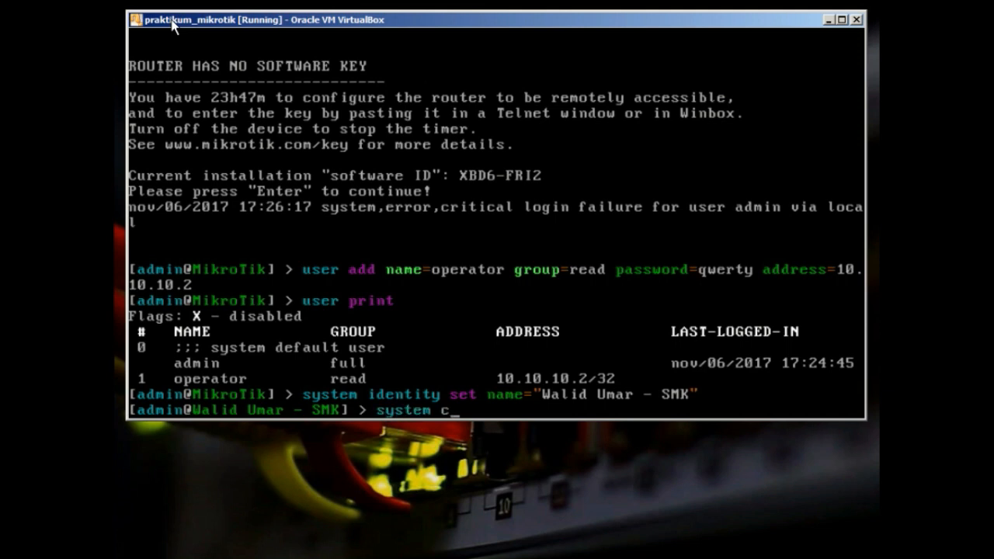
text(lock print)
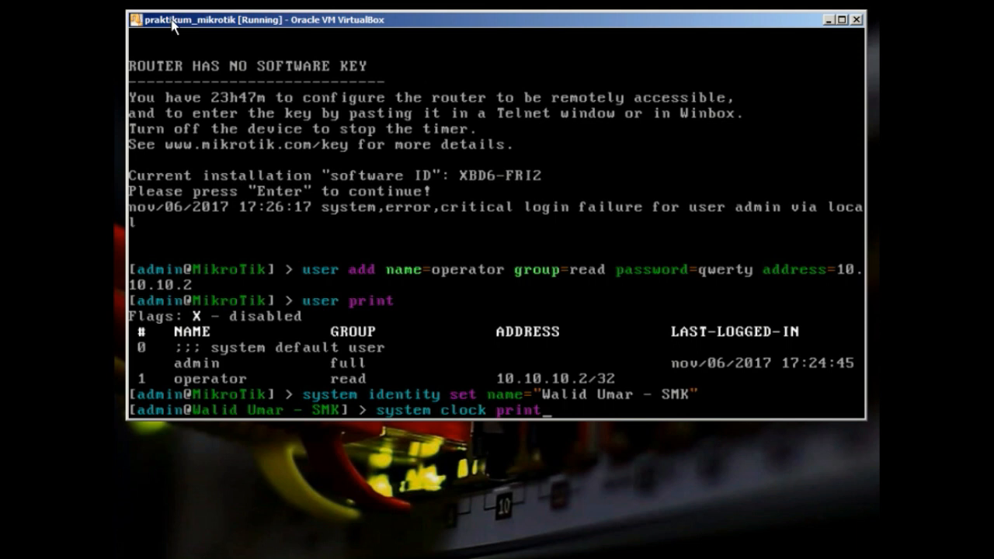
key(Return)
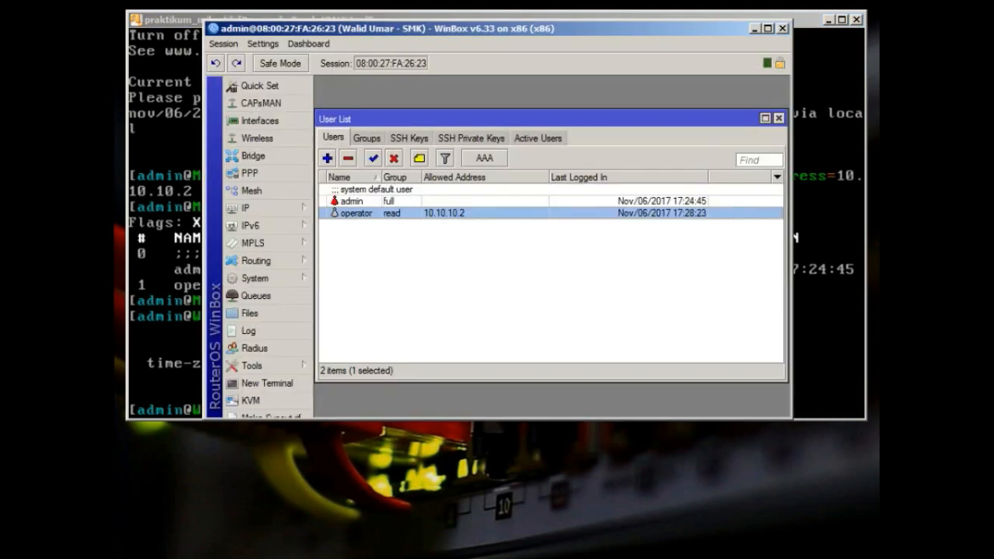
Set the unicast NTP client's primary server to id.pool.ntp.org, apply, and close it
click(254, 278)
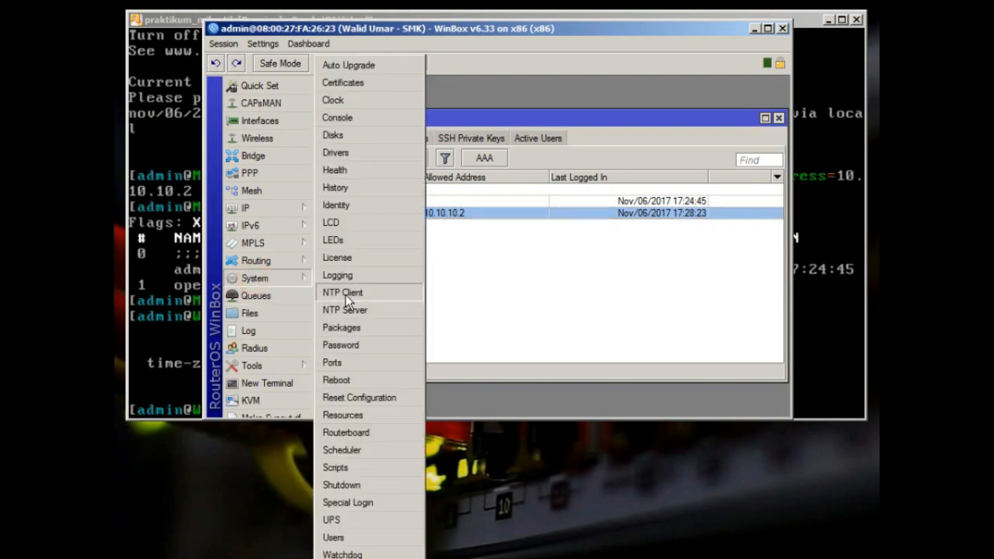
click(345, 295)
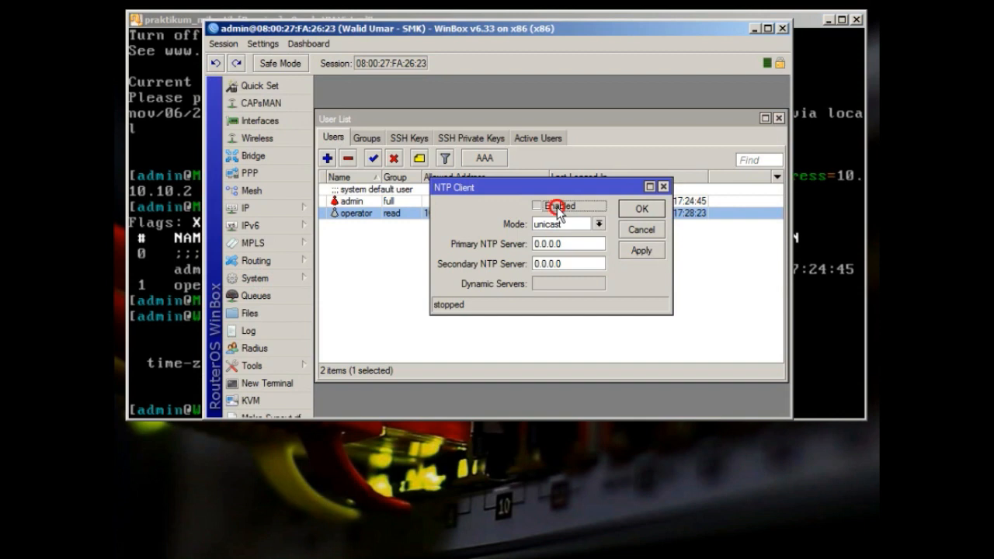
click(571, 225)
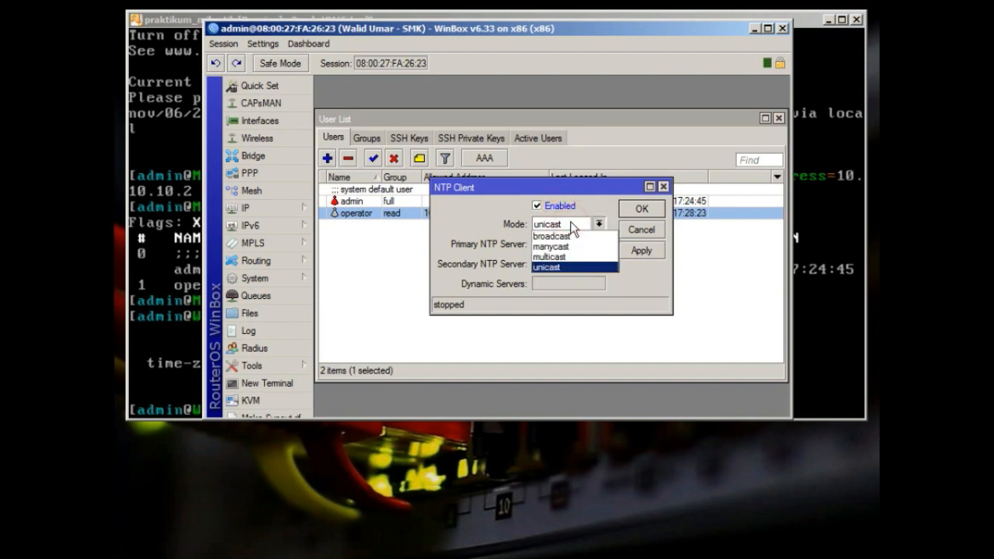
click(572, 223)
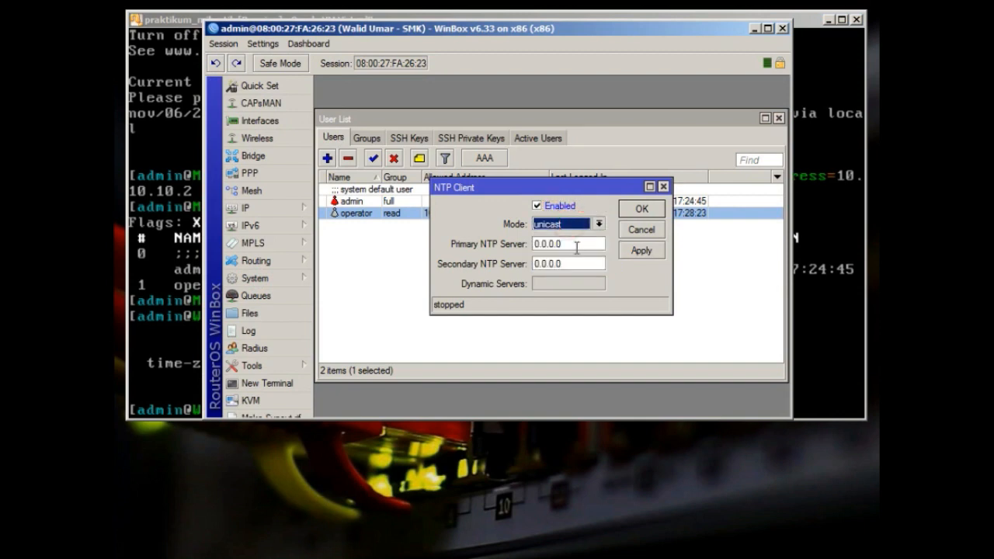
click(572, 244)
double_click(572, 244)
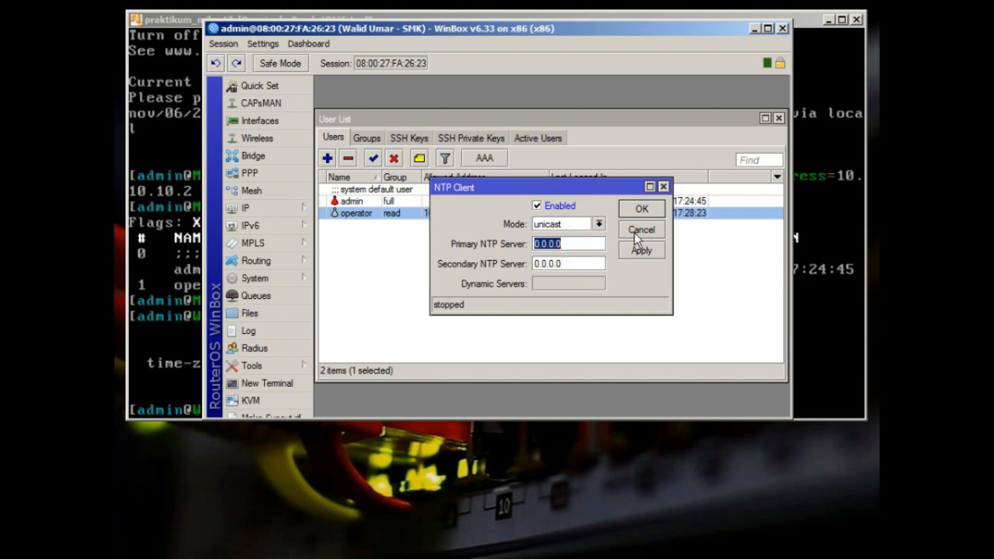
double_click(573, 263)
double_click(560, 244)
text(id.p)
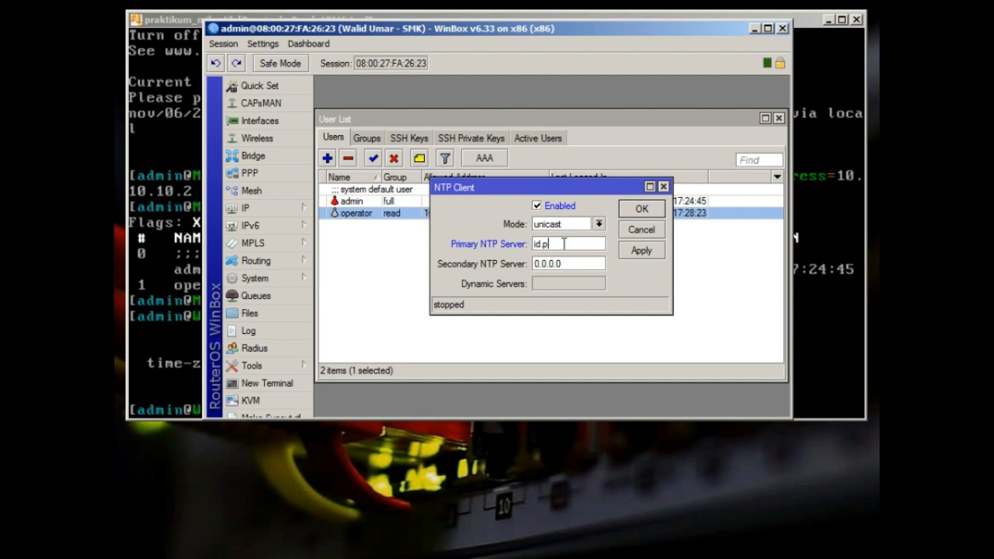
text(ool.ntp.org)
click(630, 250)
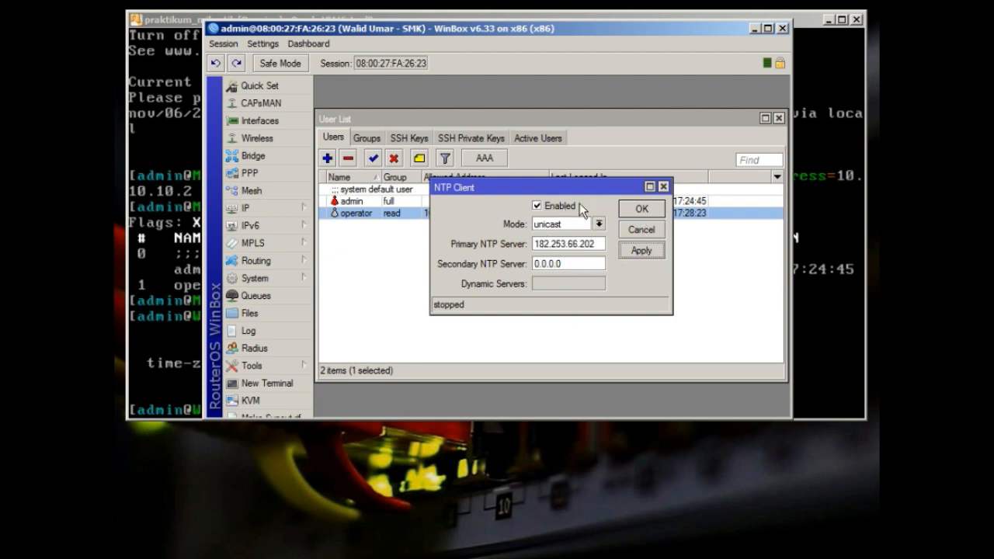
click(642, 213)
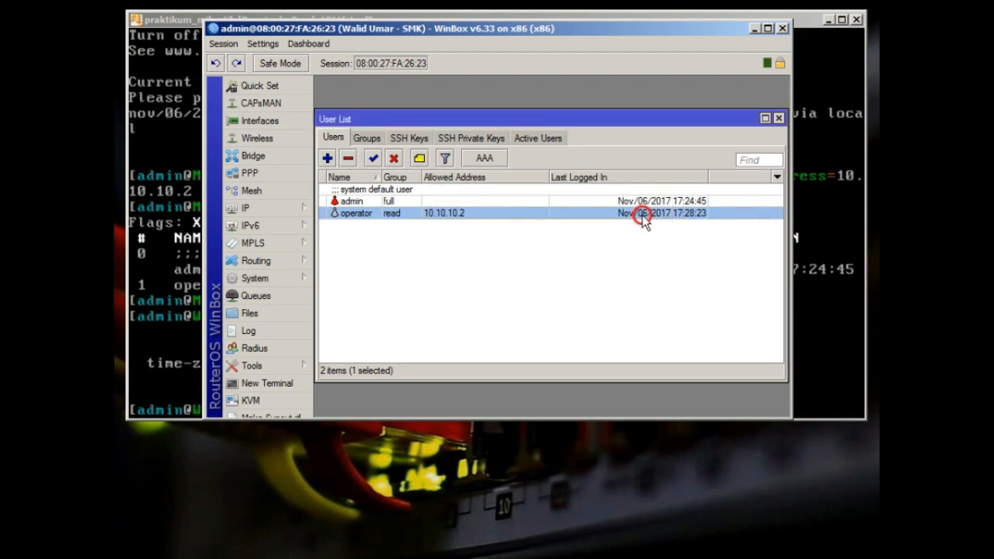
Open System > Clock (Nov/06/2017) and check the manual time zone name and GMT +00:00 offset
click(304, 282)
click(366, 104)
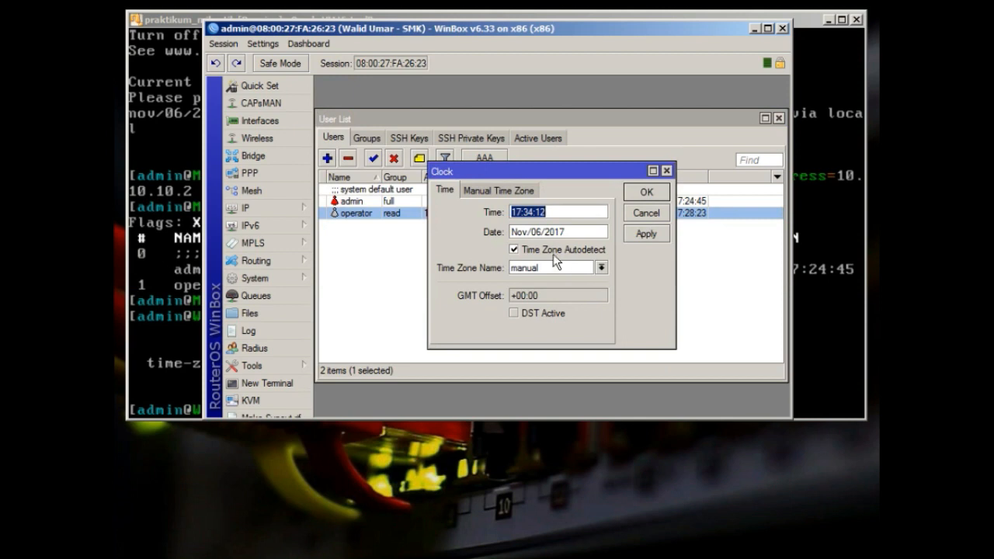
click(600, 267)
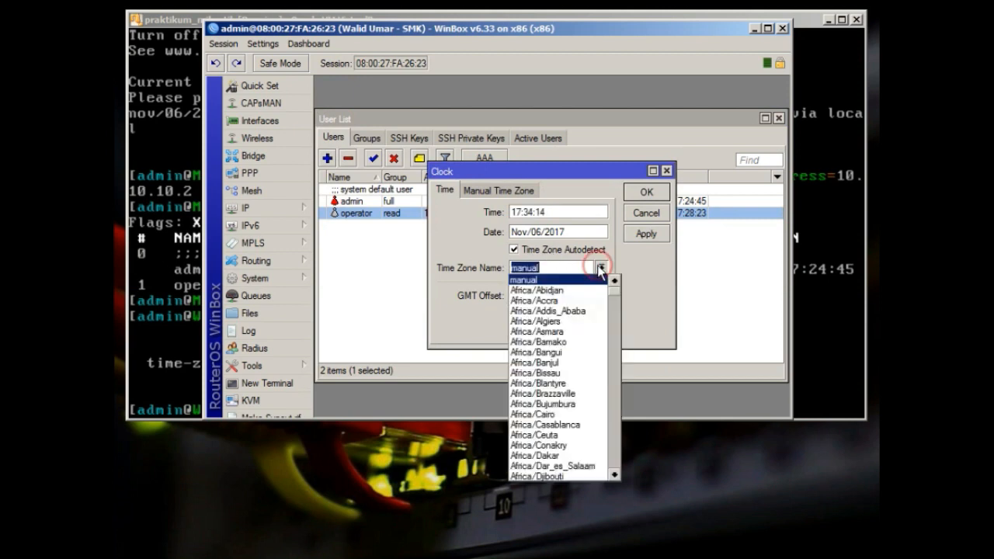
click(670, 269)
click(468, 190)
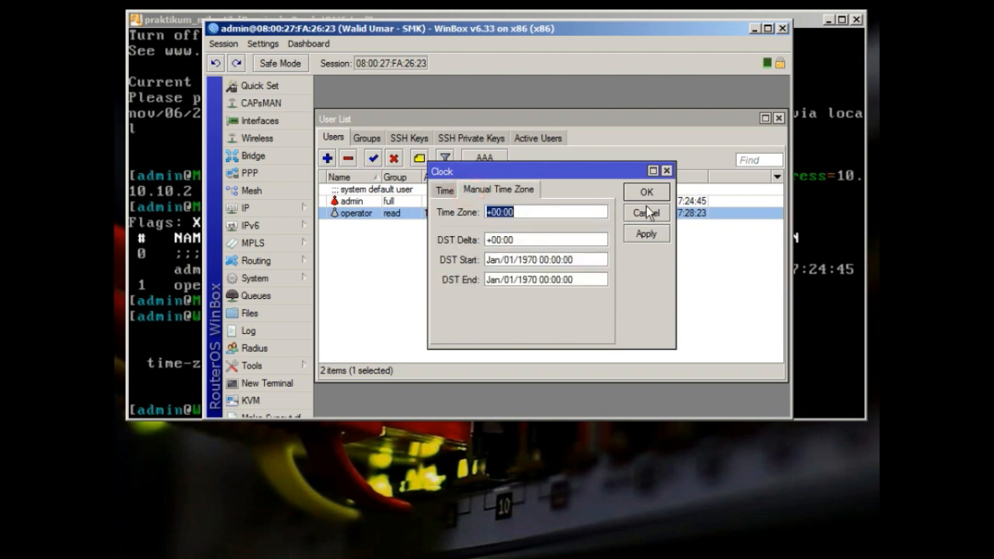
click(444, 190)
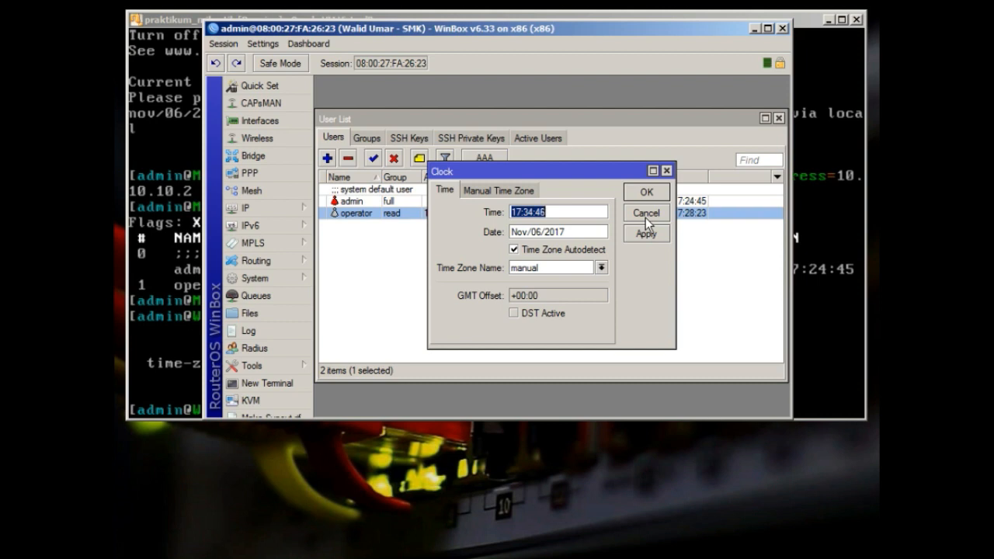
Open the empty ARP List, then the empty DHCP Client list from the IP menu
click(299, 208)
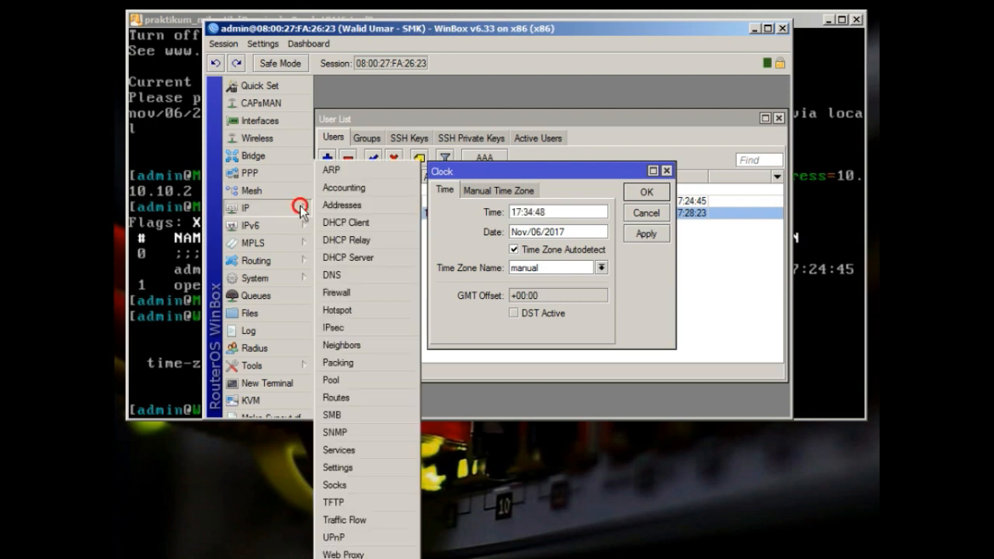
click(345, 170)
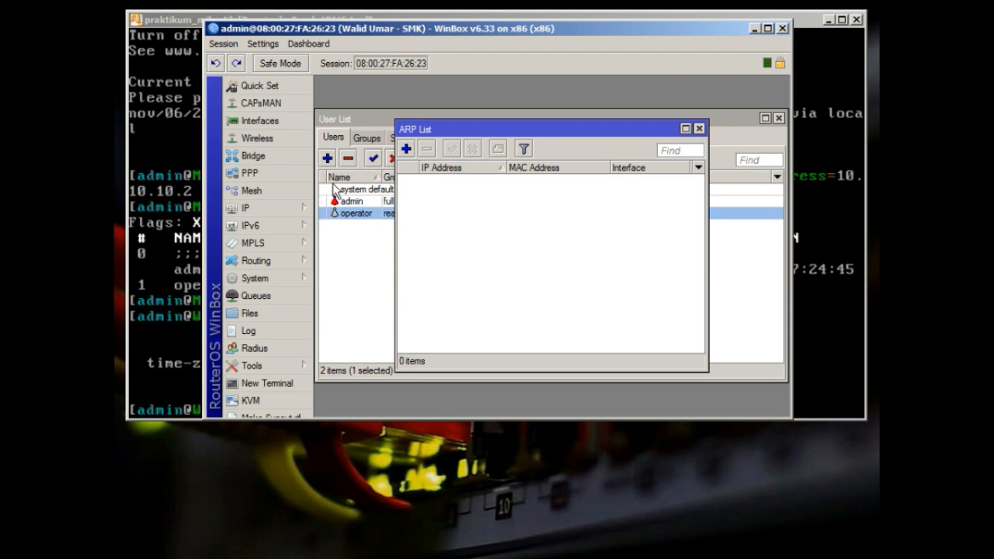
click(290, 200)
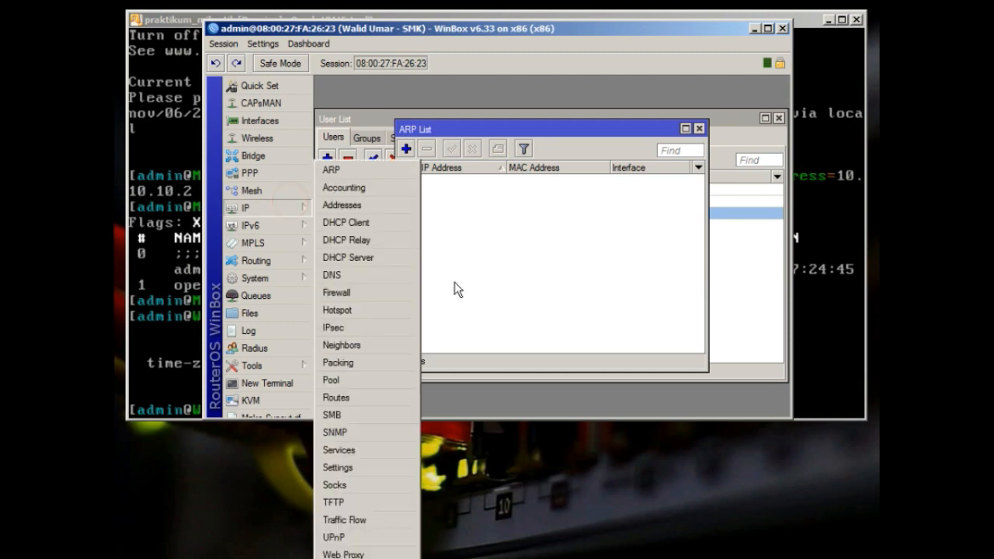
click(385, 226)
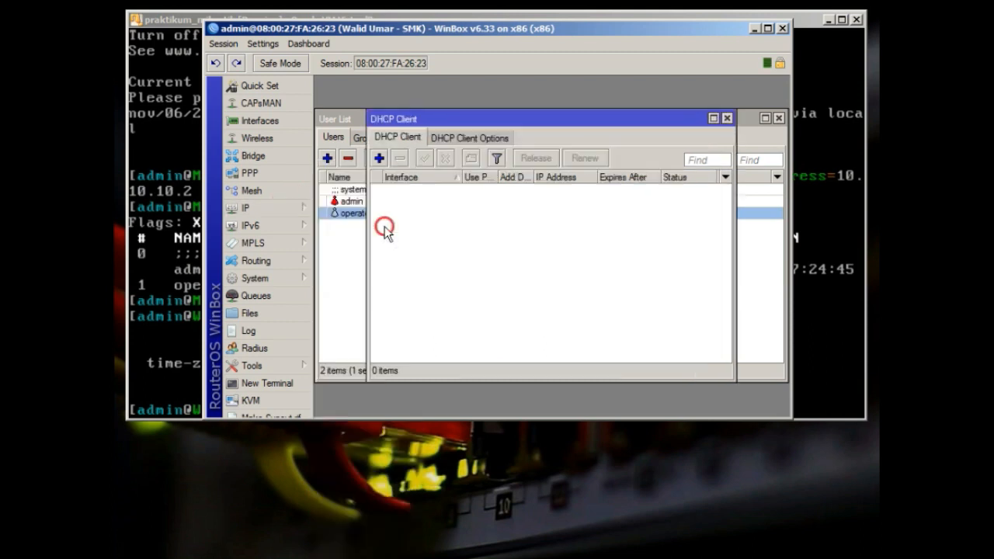
Add a DHCP client on ether1, obtaining 10.0.2.15/24, and enlarge the WinBox window
click(379, 158)
key(Return)
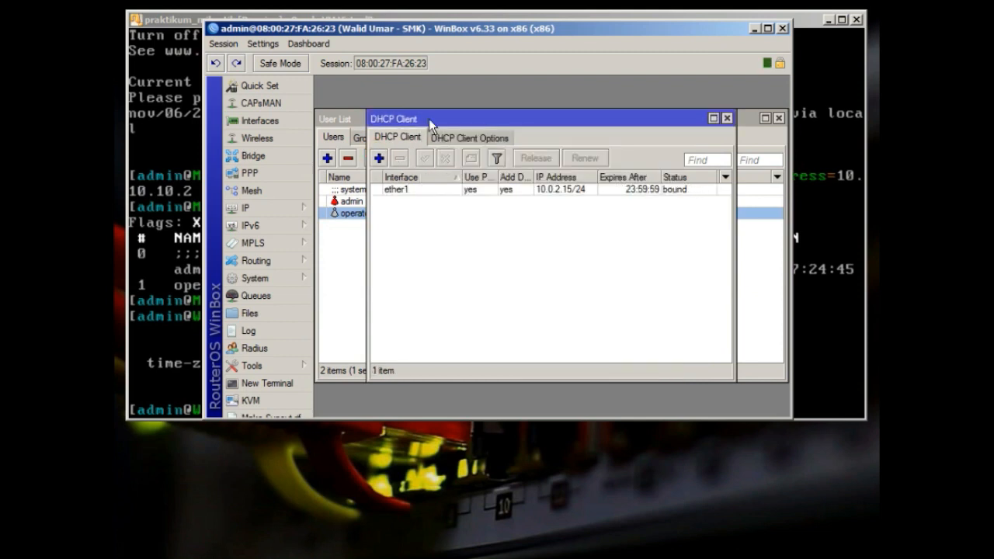
drag(424, 124, 441, 241)
drag(346, 418, 359, 507)
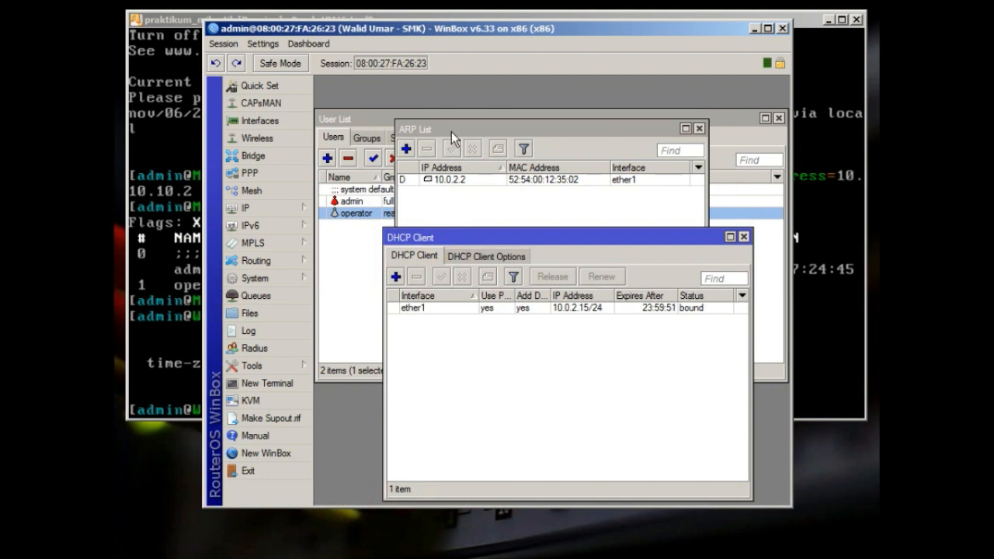
Review the two resulting routes in IP > Routes, then return to the ARP table
click(286, 207)
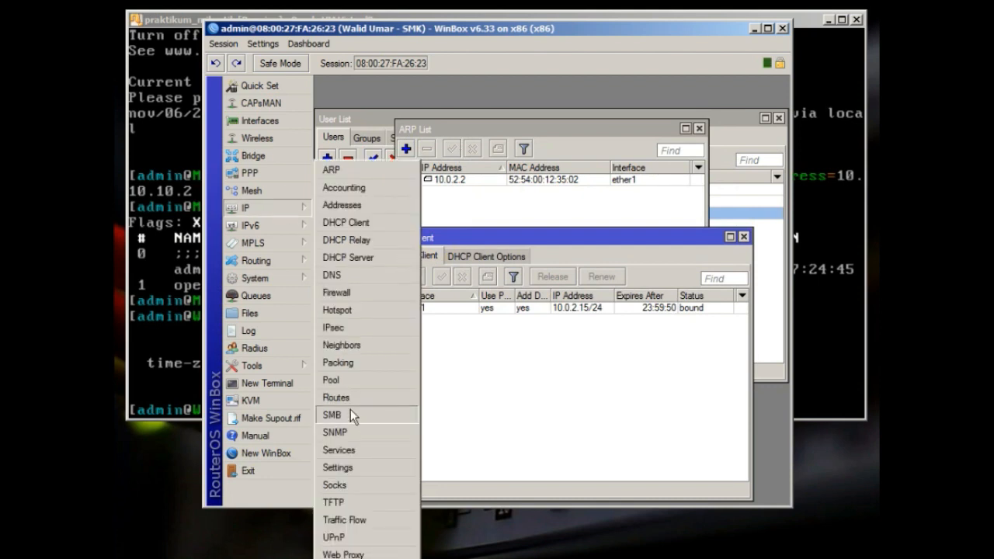
click(343, 398)
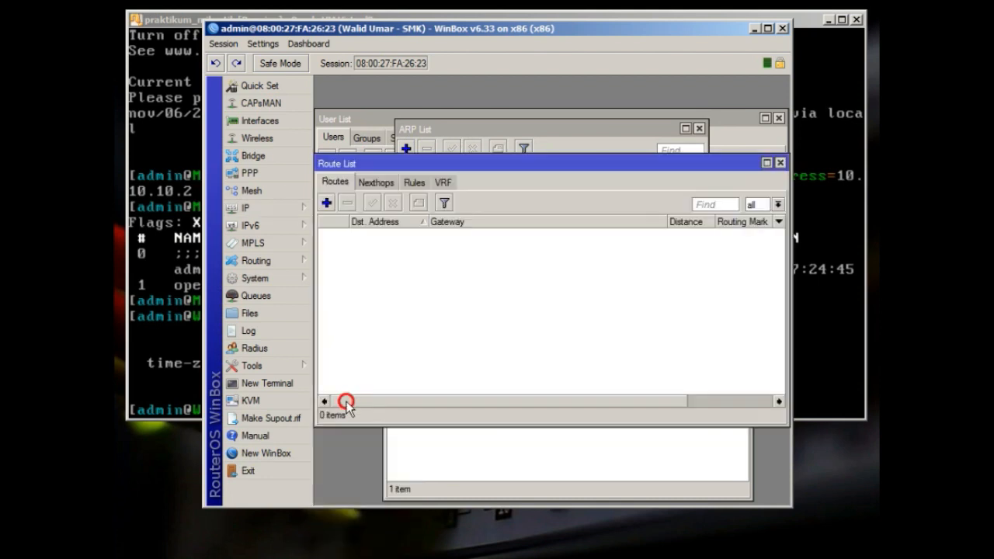
click(490, 127)
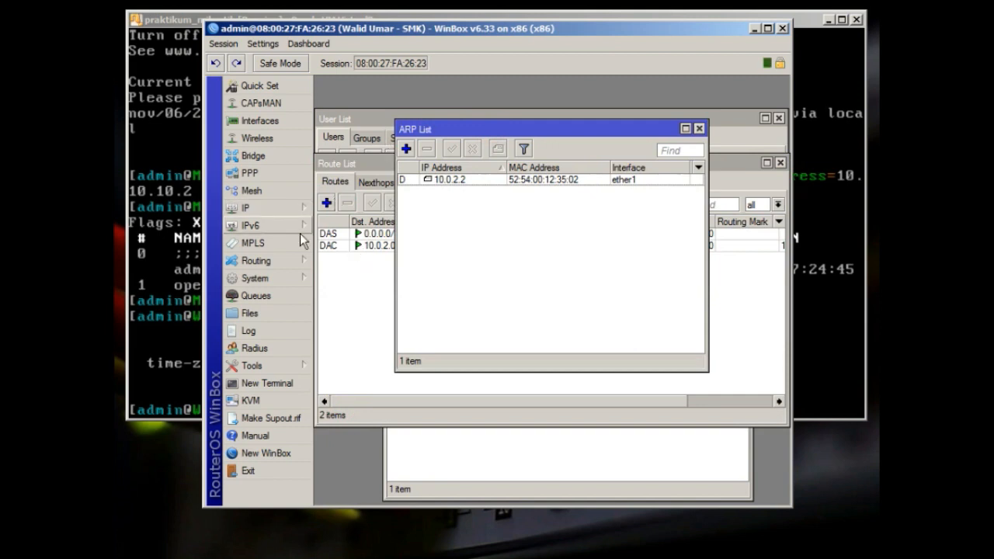
Start a new ARP entry alongside the dynamic 10.0.2.2 entry on ether1
click(281, 208)
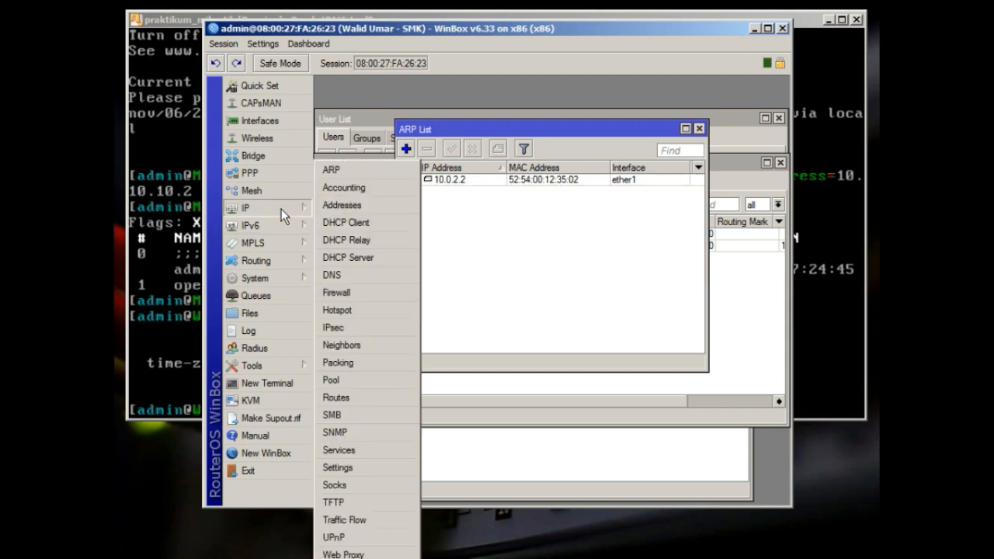
click(555, 285)
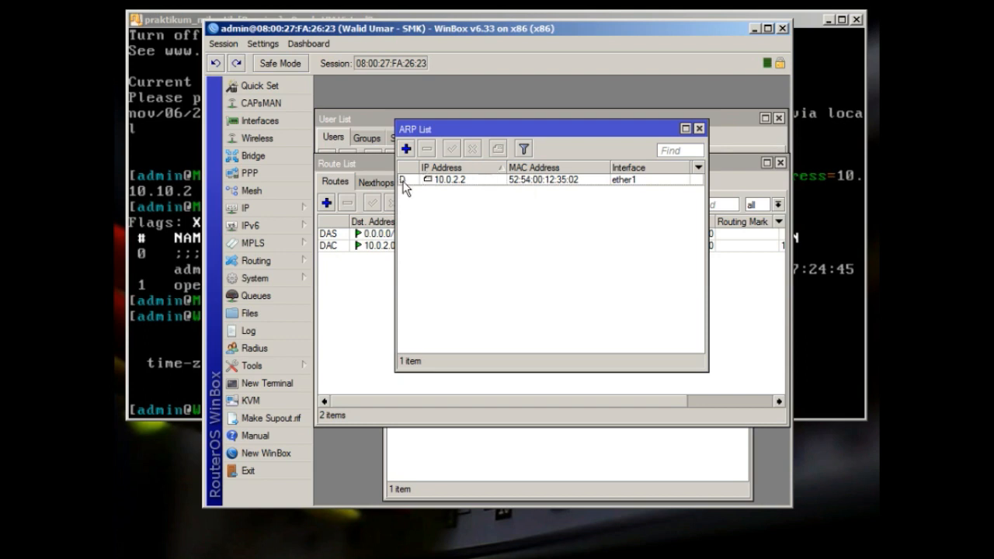
click(405, 148)
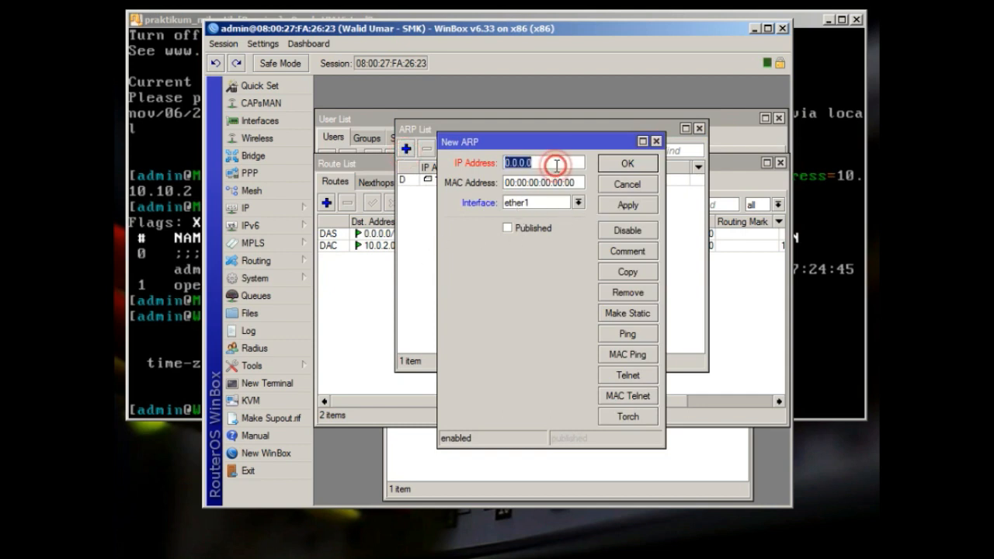
click(579, 182)
Set the new ARP entry's interface to ether2
double_click(578, 182)
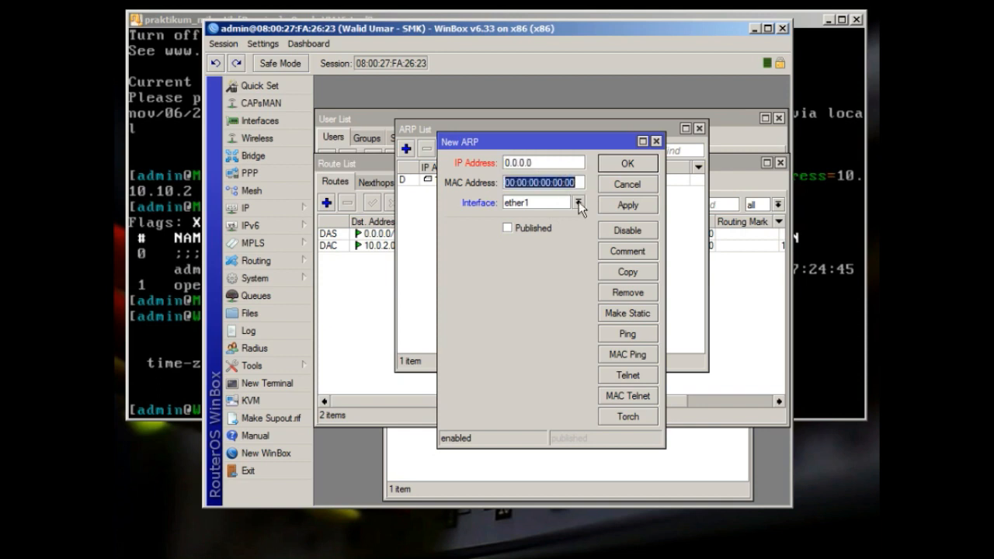
click(577, 202)
click(568, 226)
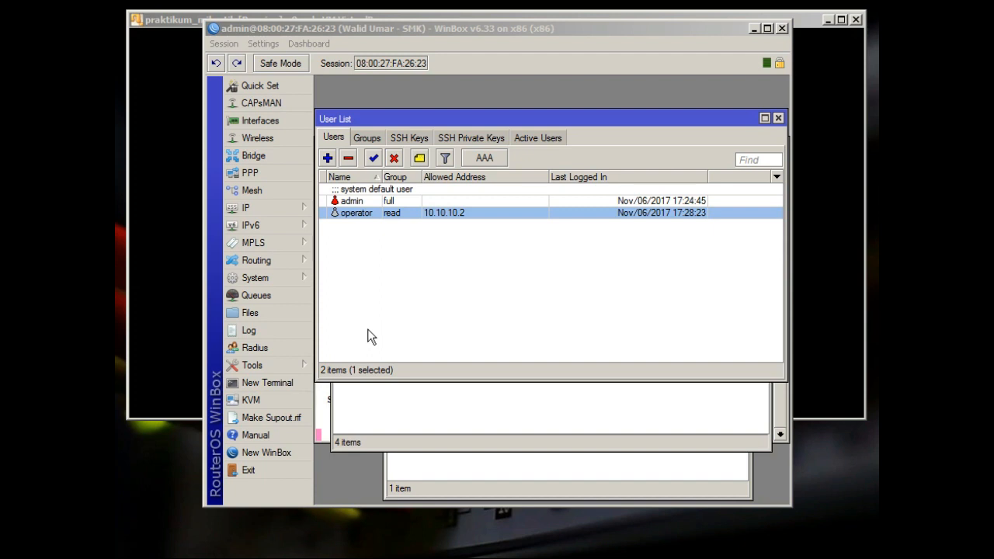
Open Tools > IP Scan on ether1 and check the router's own address in IP > Addresses
click(277, 365)
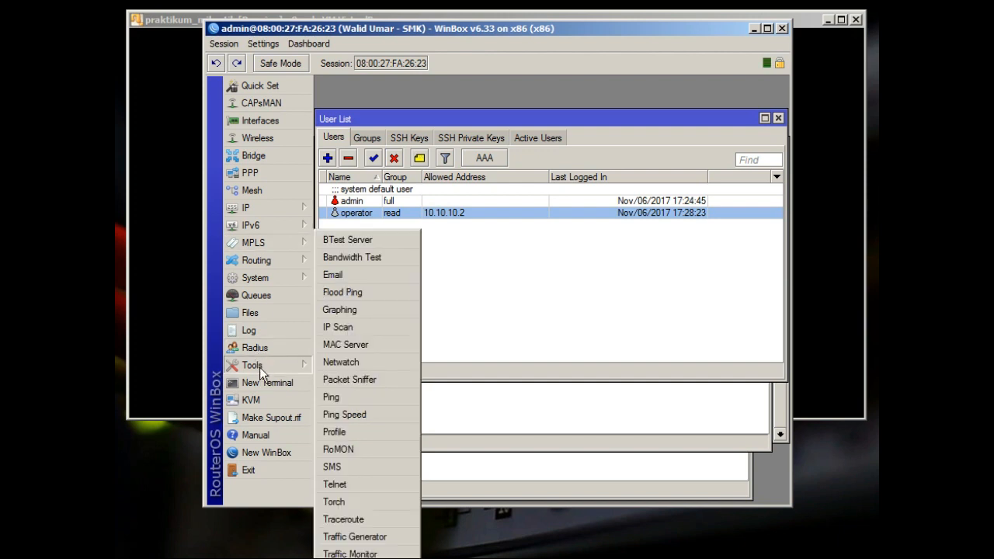
click(341, 328)
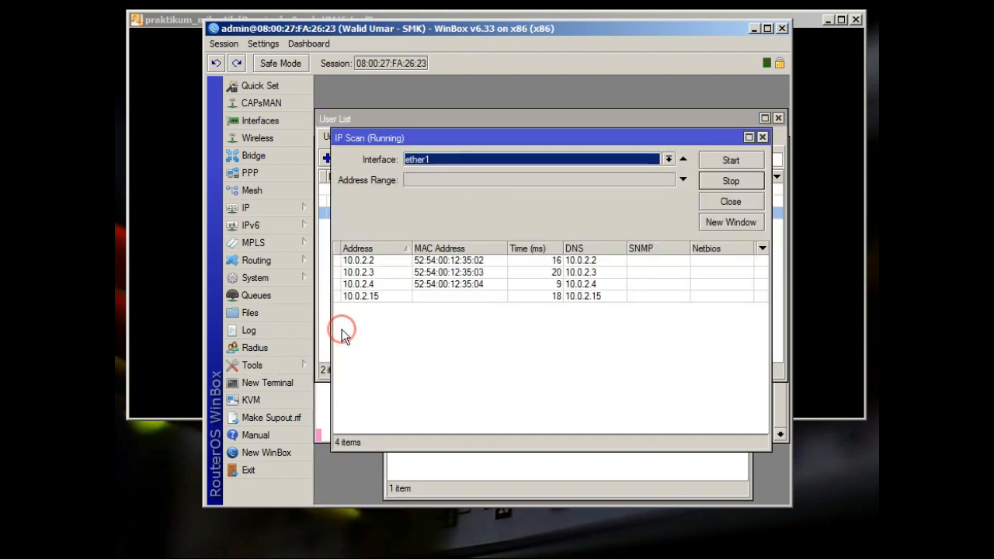
click(532, 161)
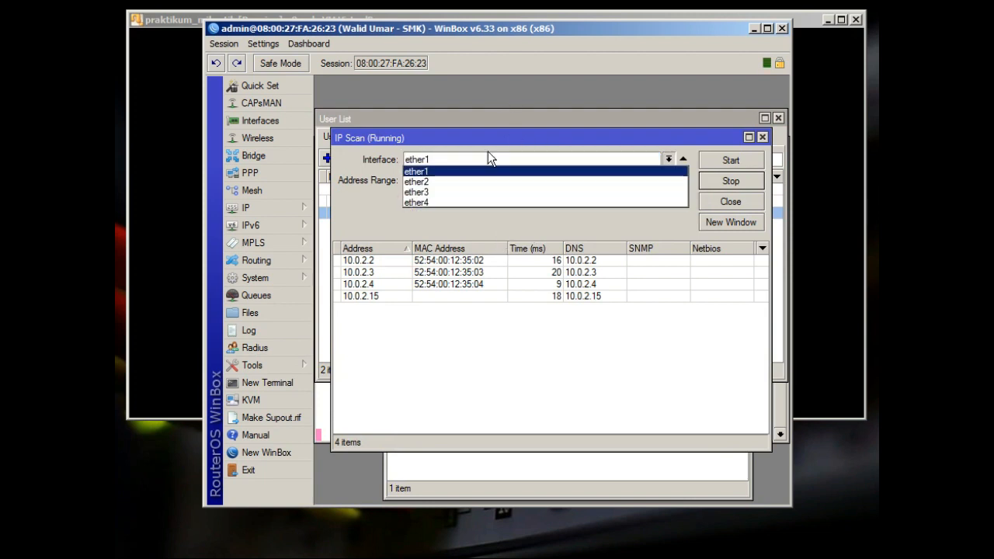
click(287, 211)
click(342, 205)
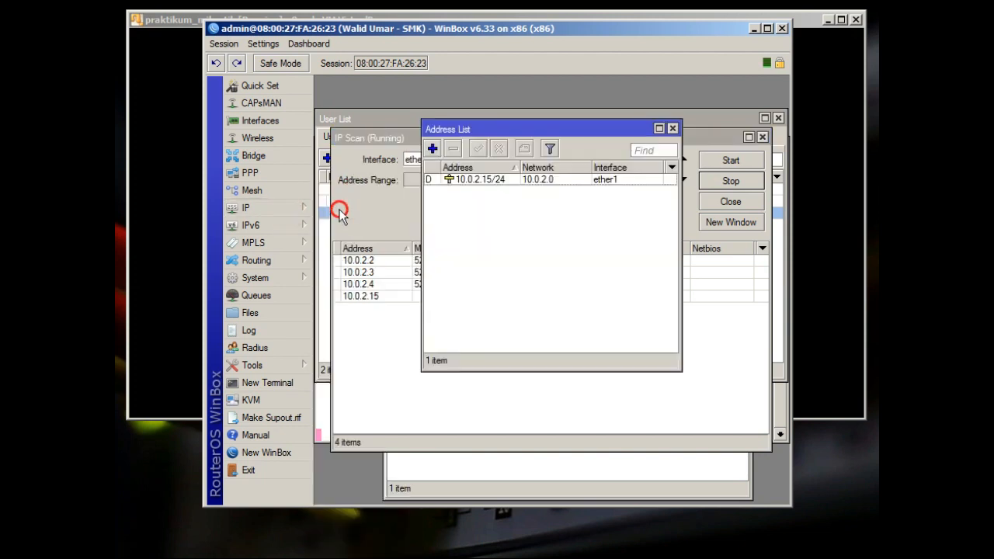
click(382, 137)
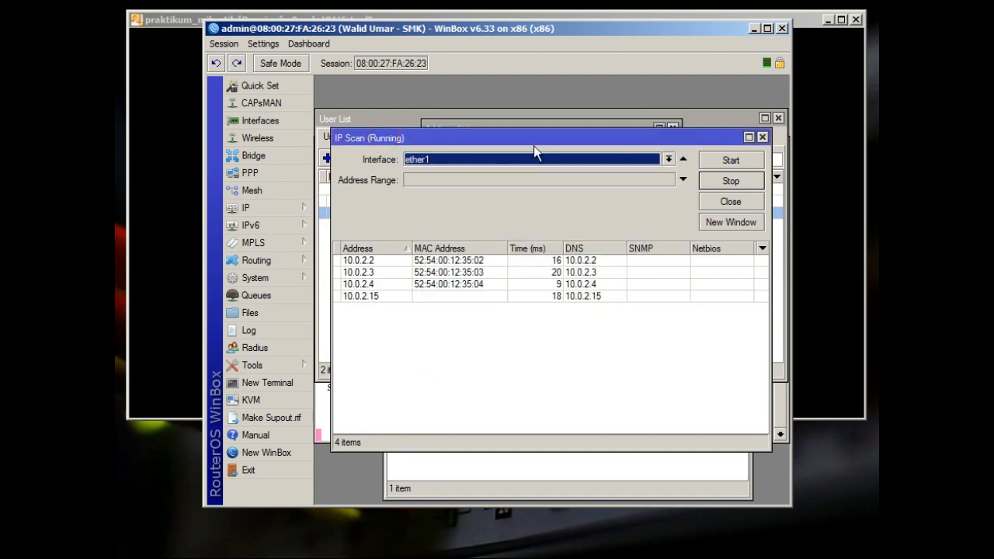
drag(527, 136, 516, 134)
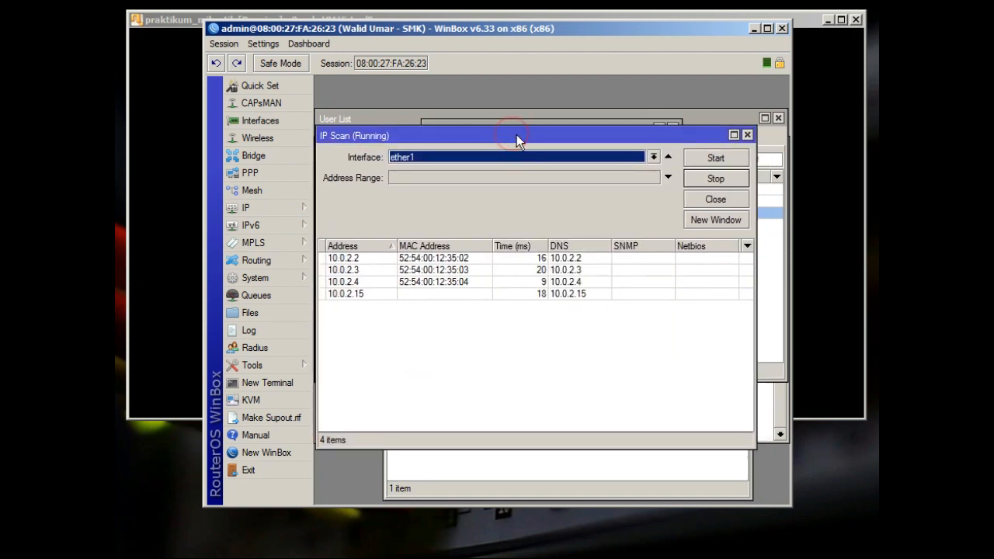
Rescan ether1, finding hosts 10.0.2.2, 10.0.2.3, 10.0.2.4 and 10.0.2.15
click(575, 158)
click(575, 158)
click(708, 159)
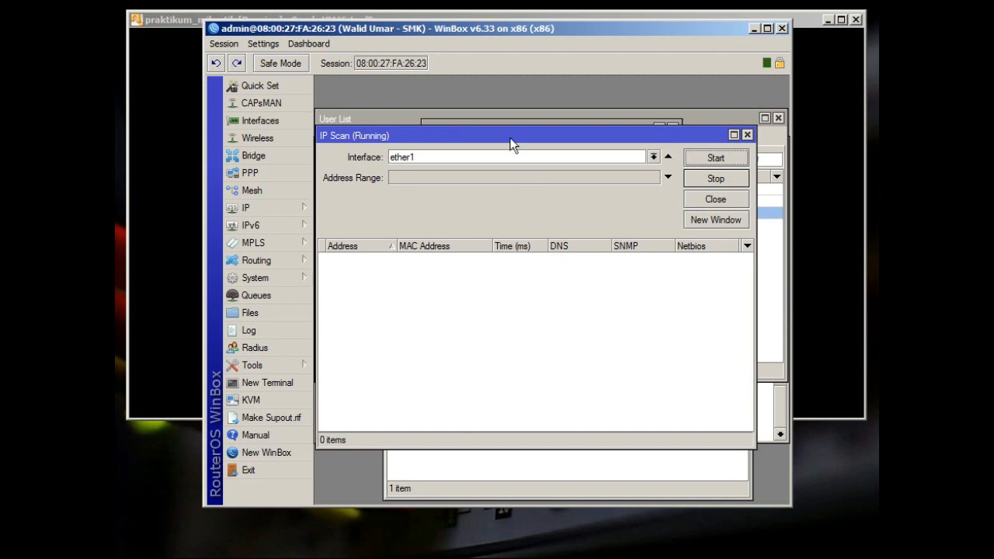
drag(509, 136, 528, 137)
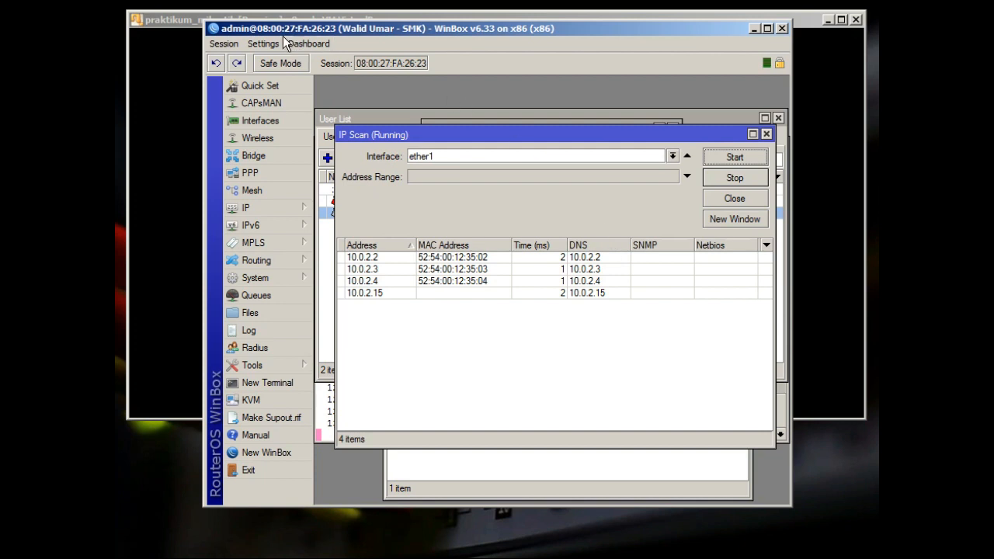
click(183, 17)
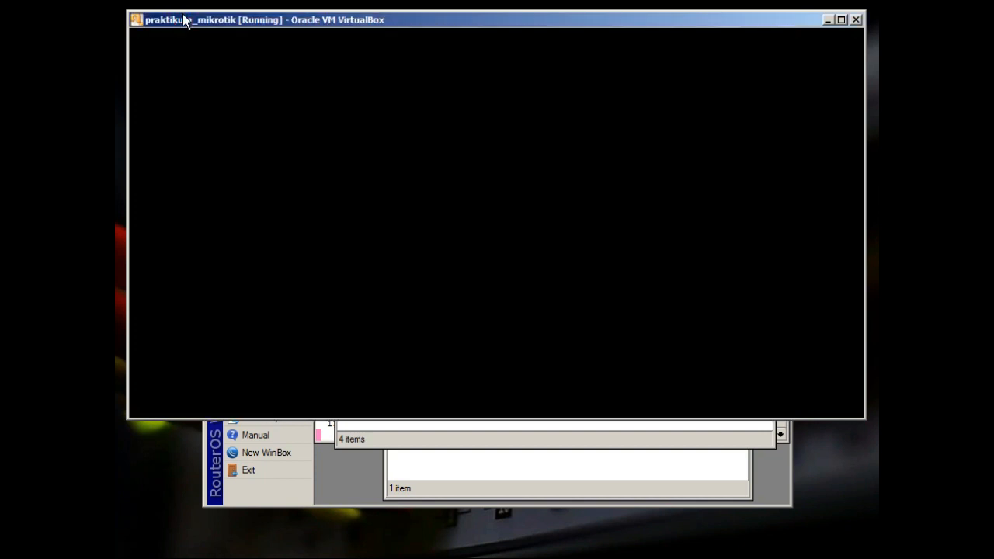
Run 'tool ip-scan interface=ether1' in the RouterOS console, listing four hosts with MAC addresses
text(t)
text(ooll\\)
key(BackSpace)
key(BackSpace)
key(BackSpace)
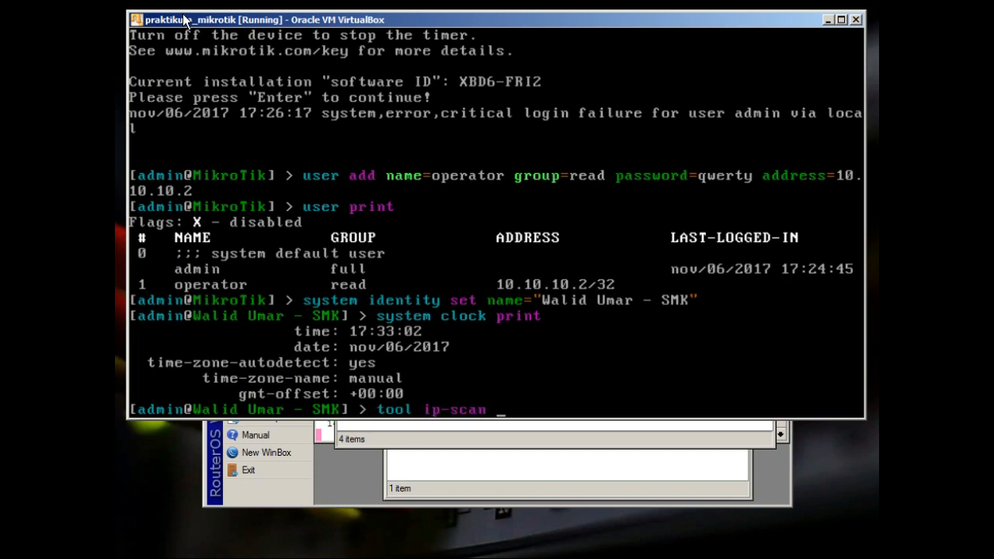
key(Tab)
key(Tab)
text(in)
key(Tab)
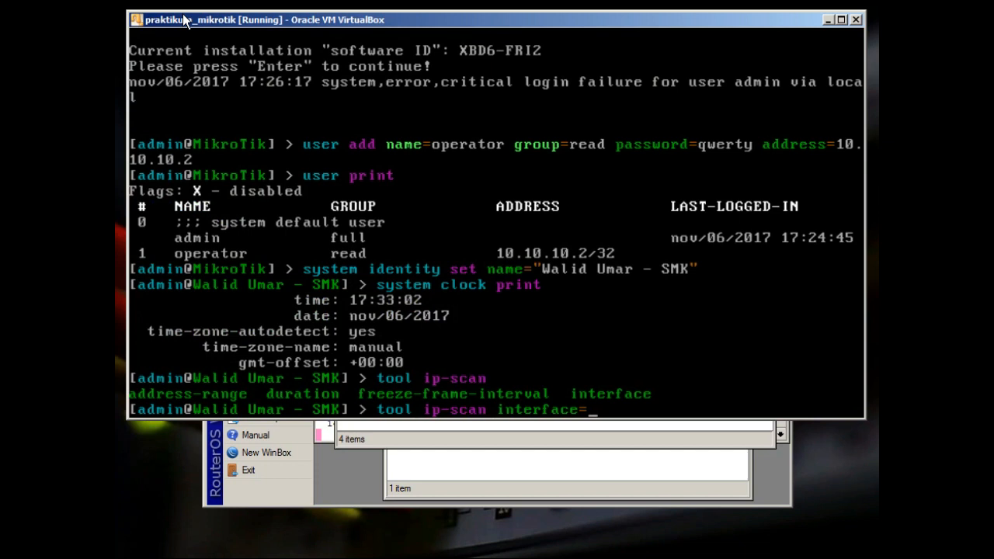
text(ether1 )
text(d)
key(Tab)
key(BackSpace)
key(BackSpace)
key(BackSpace)
key(BackSpace)
key(BackSpace)
key(BackSpace)
key(BackSpace)
key(BackSpace)
key(BackSpace)
key(BackSpace)
key(BackSpace)
text(1)
key(Return)
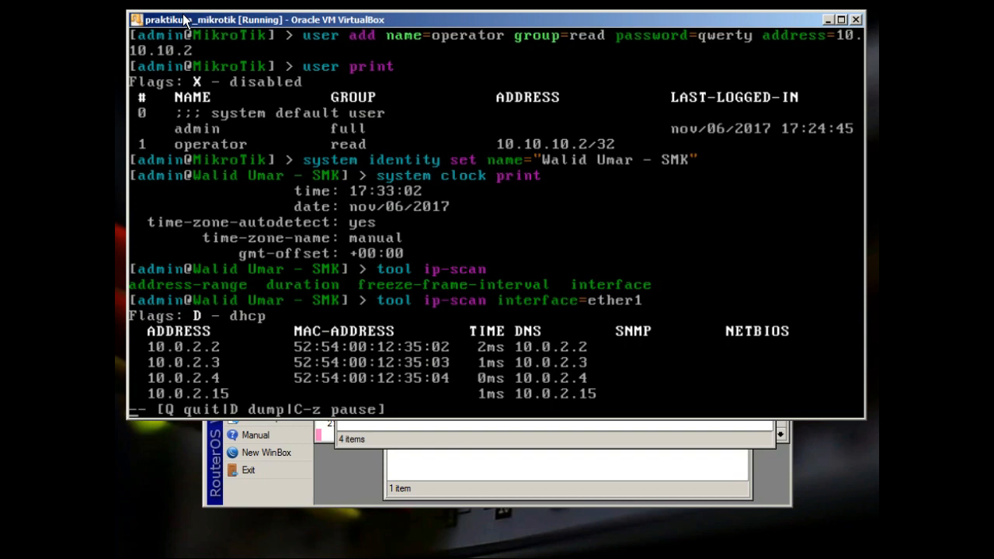
Quit the IP scan and run 'tool mac-scan ether1', finding two MAC addresses
text(qtoo)
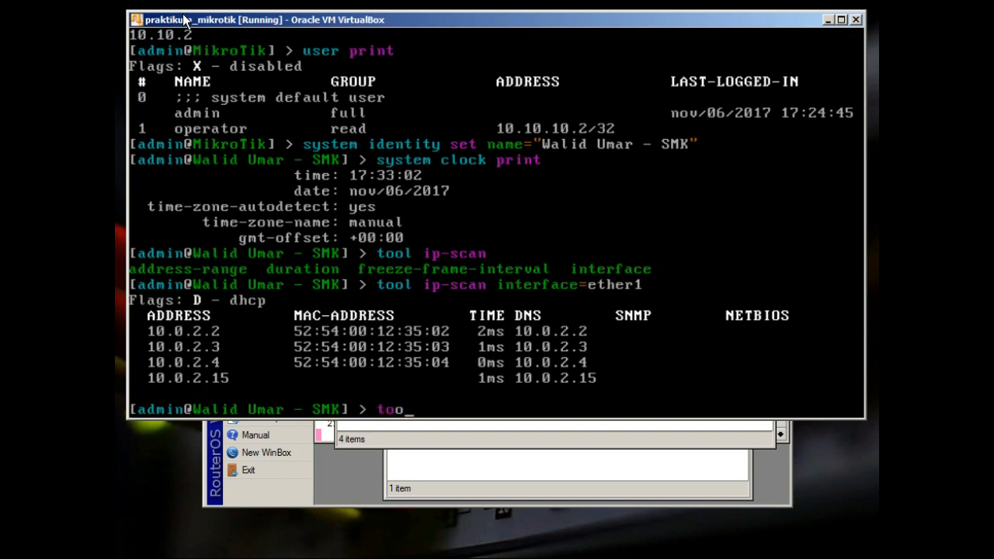
text(l mac-s)
key(BackSpace)
text(scan )
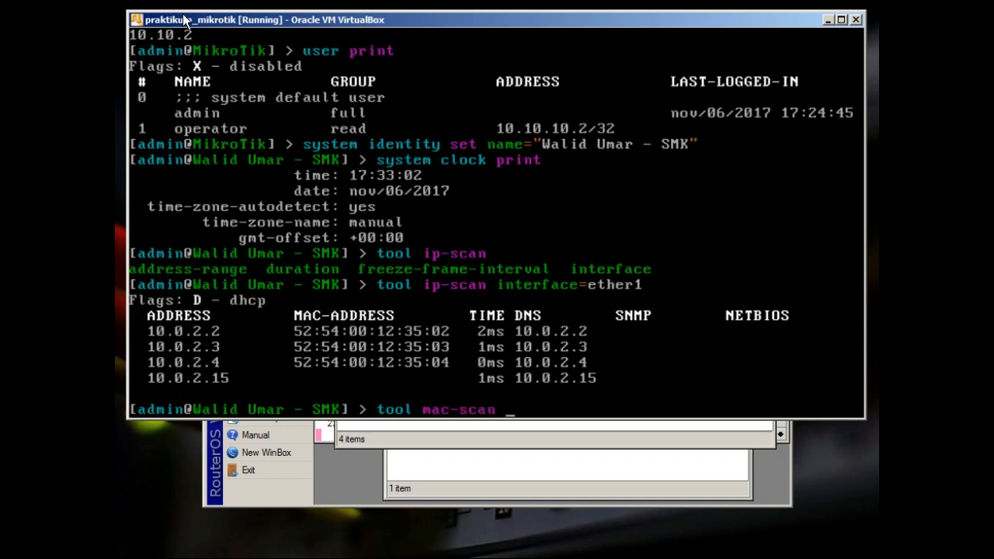
text(eth)
key(BackSpace)
key(BackSpace)
key(BackSpace)
key(Tab)
key(Tab)
text(e)
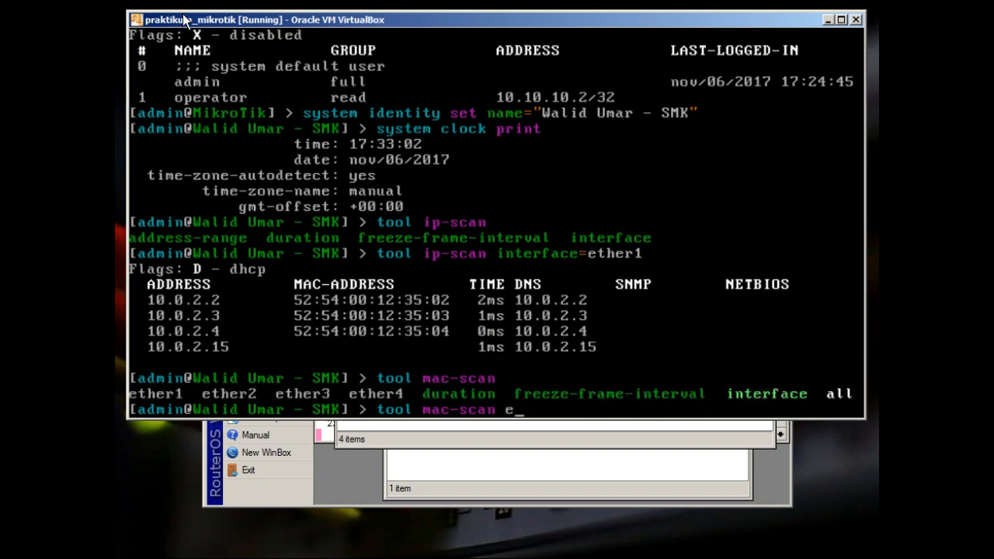
text(ther1)
key(Return)
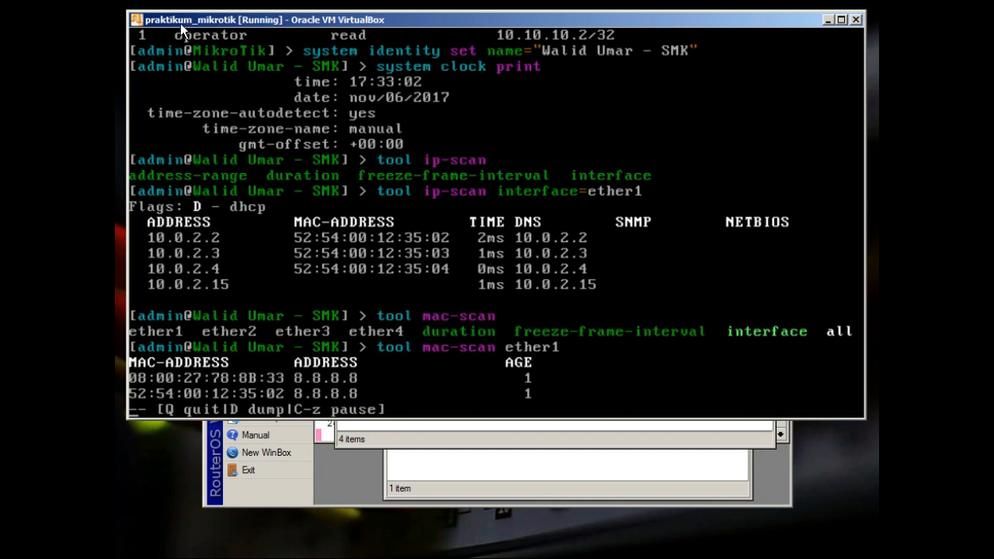
click(404, 441)
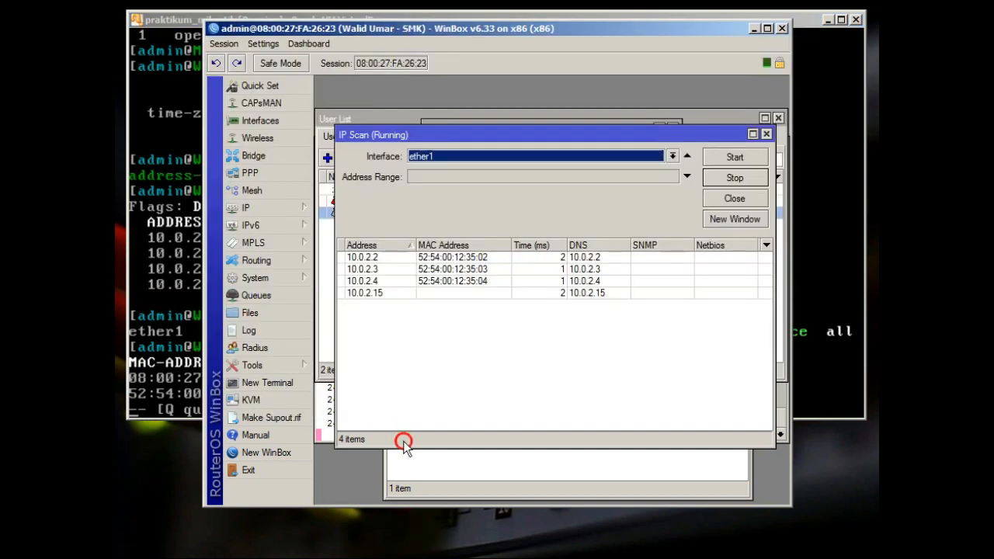
Open Tools > MAC Server and view its WinBox Interfaces list
click(284, 363)
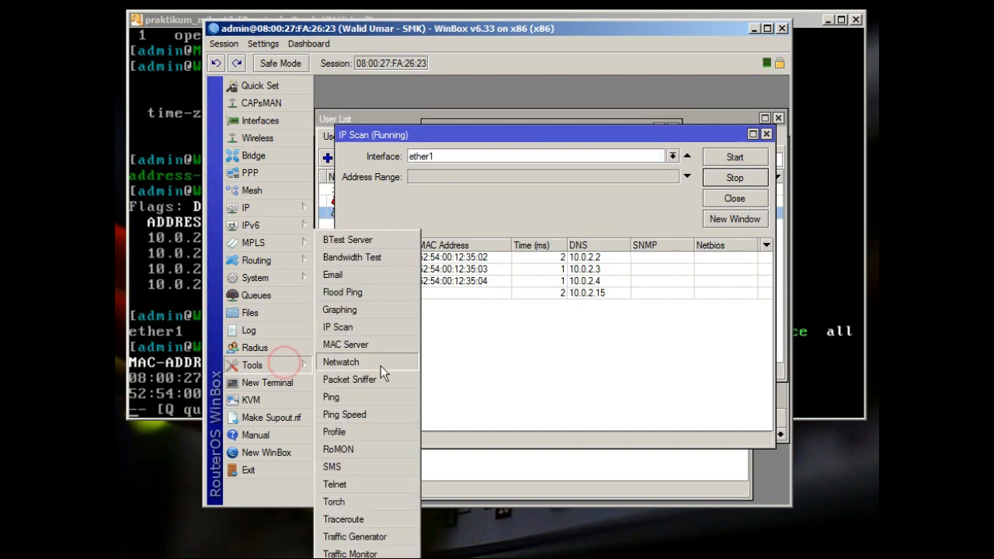
click(368, 345)
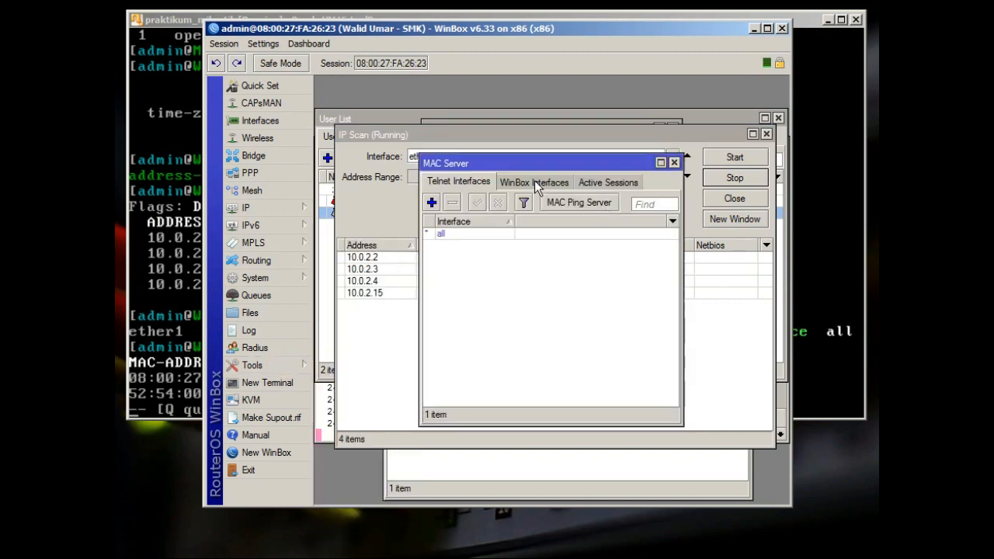
click(292, 366)
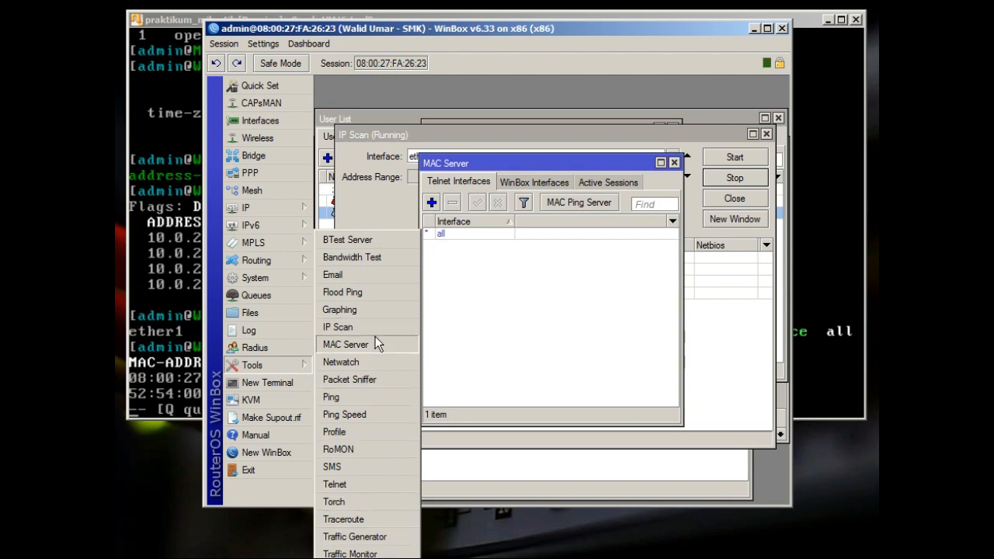
click(617, 173)
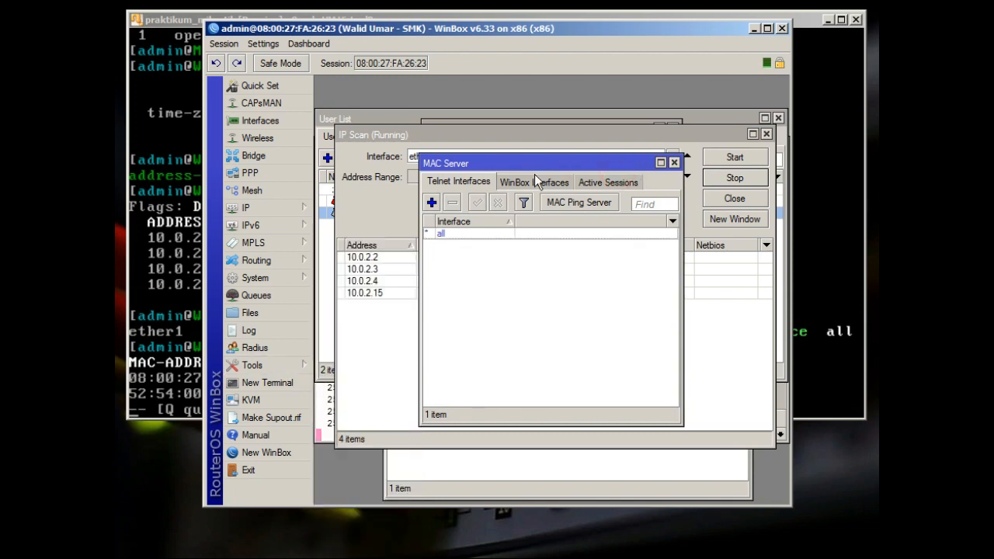
click(512, 183)
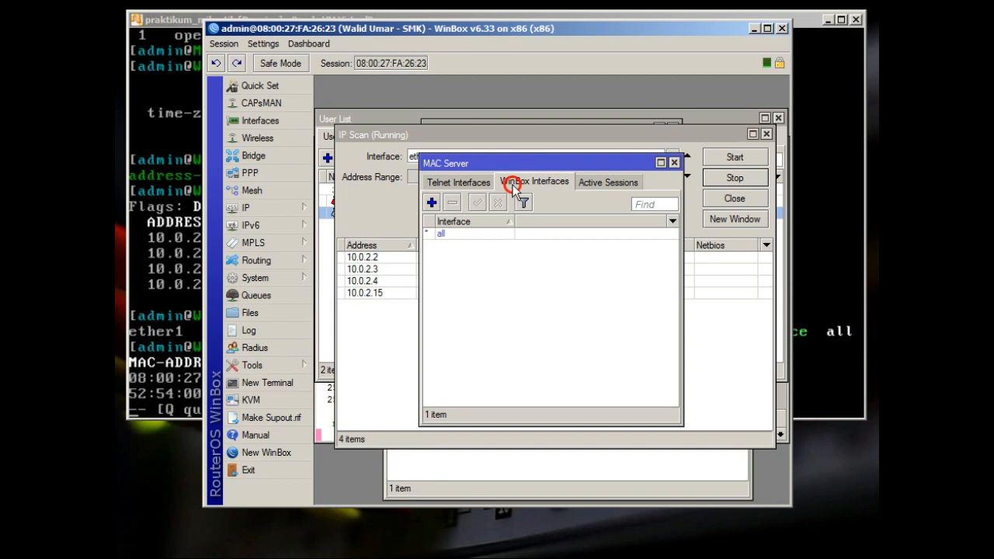
Browse the System and IP menus, then return to the VirtualBox console
click(274, 363)
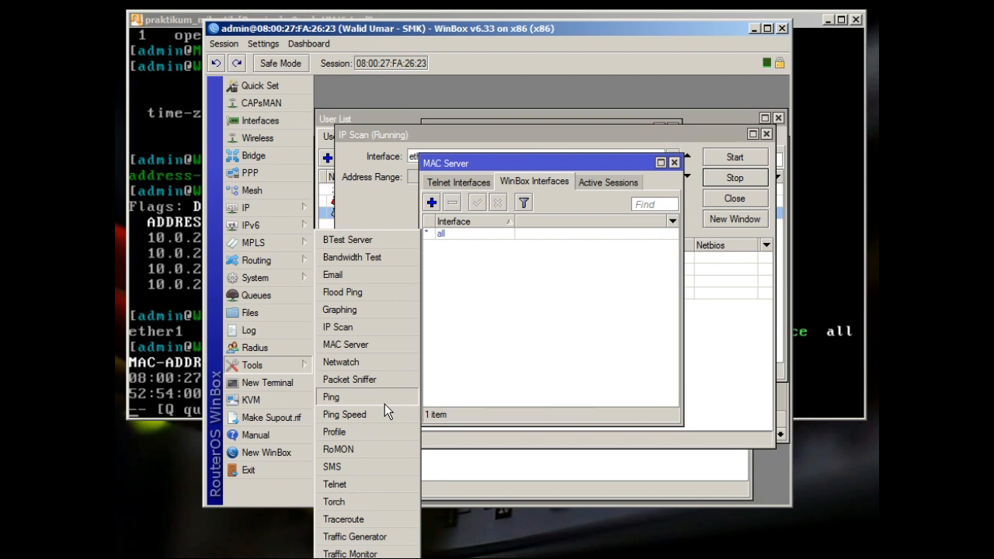
mouse_move(284, 276)
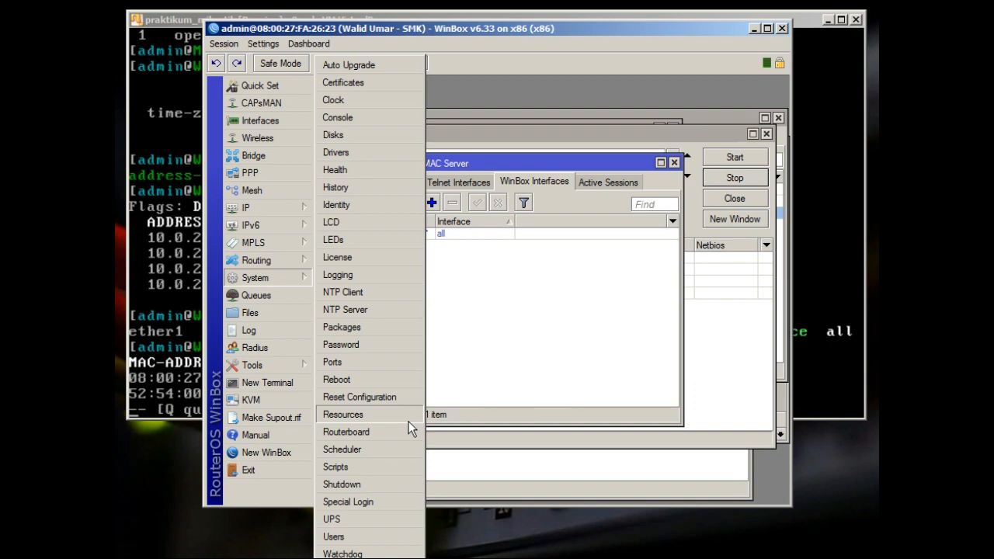
click(254, 206)
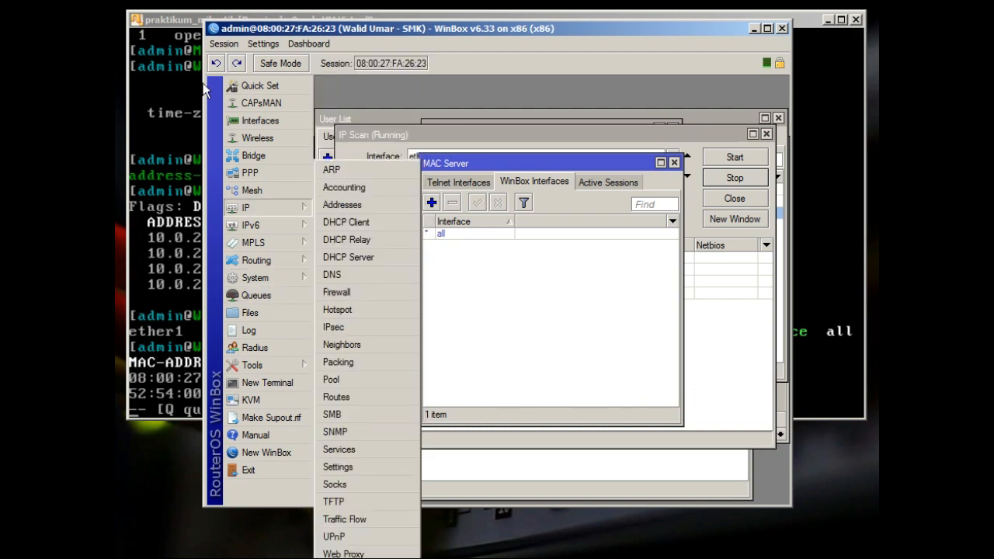
click(181, 23)
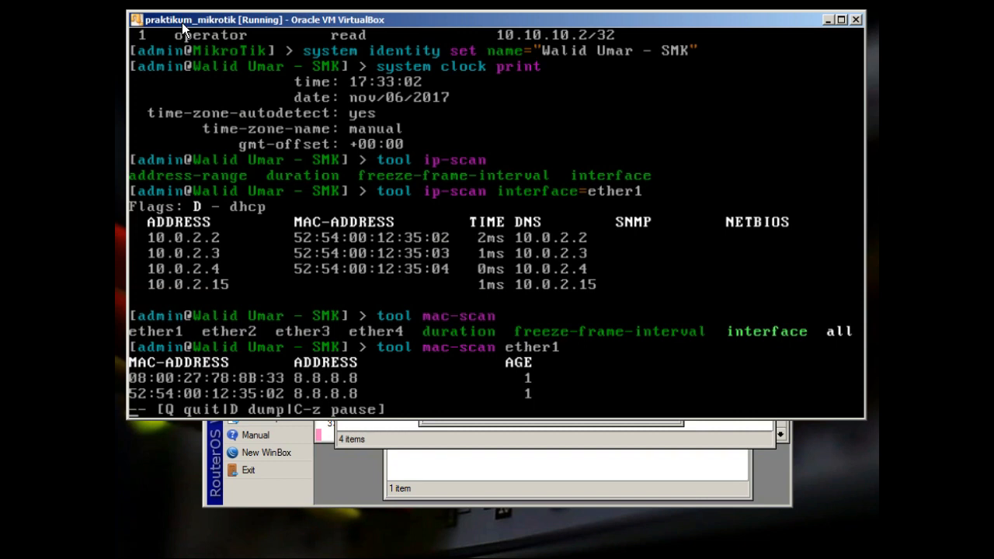
Open Tools > Torch and start capturing traffic on ether1
click(425, 466)
click(275, 369)
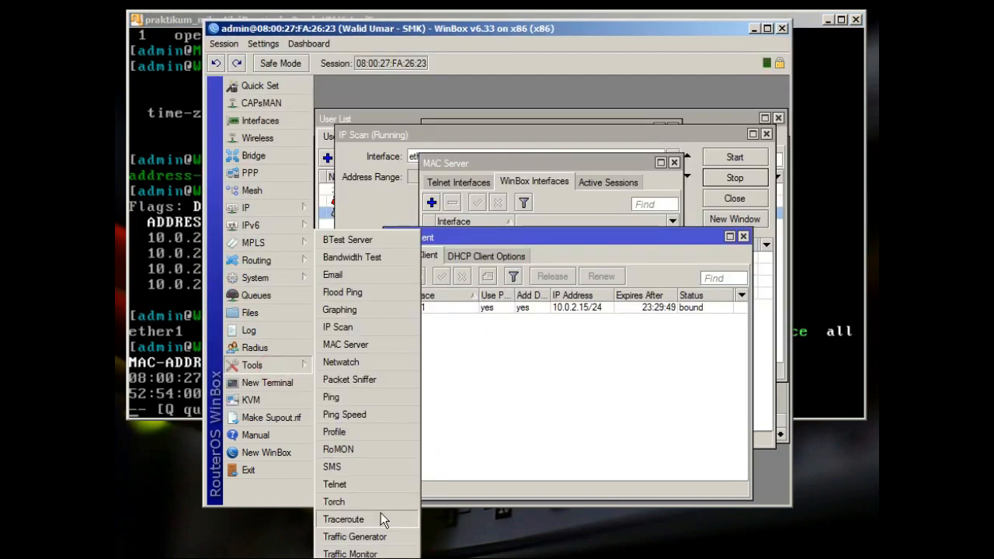
click(278, 360)
click(334, 501)
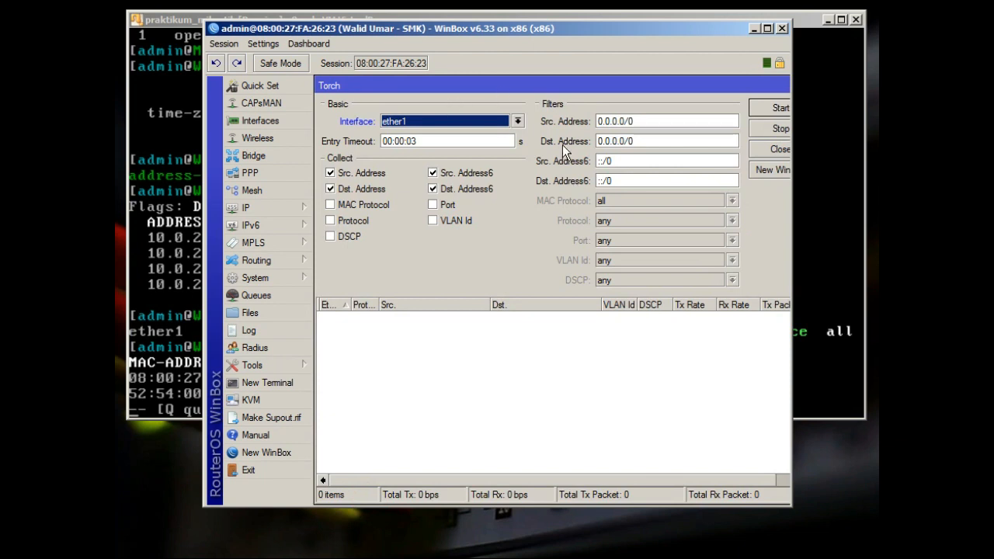
click(763, 108)
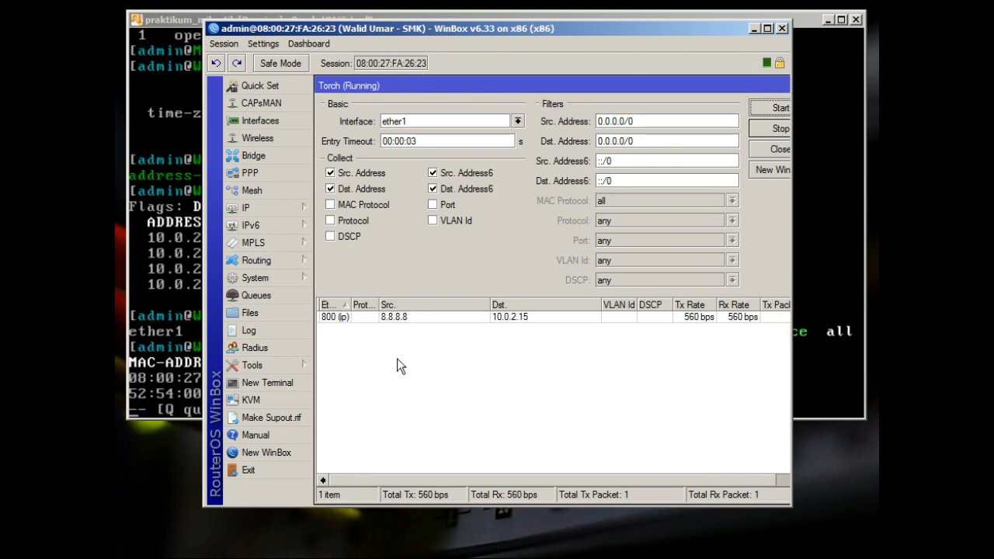
Check the router's IP address list, then bring Torch back to the front
click(292, 366)
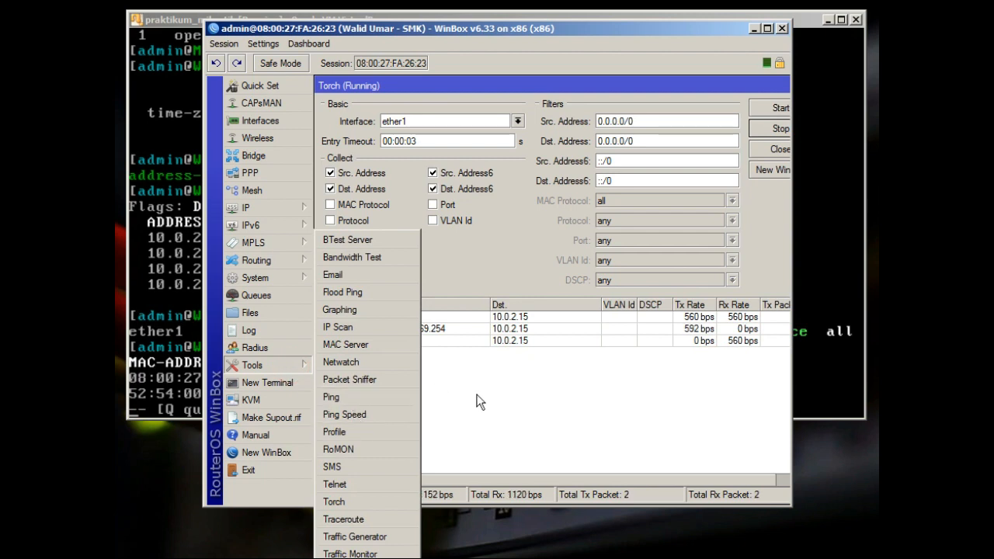
click(454, 405)
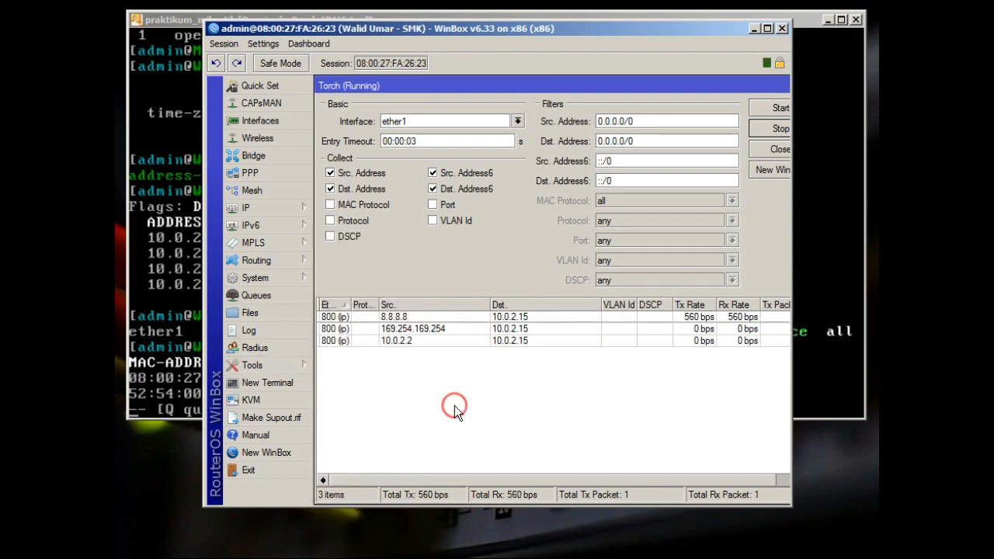
click(300, 208)
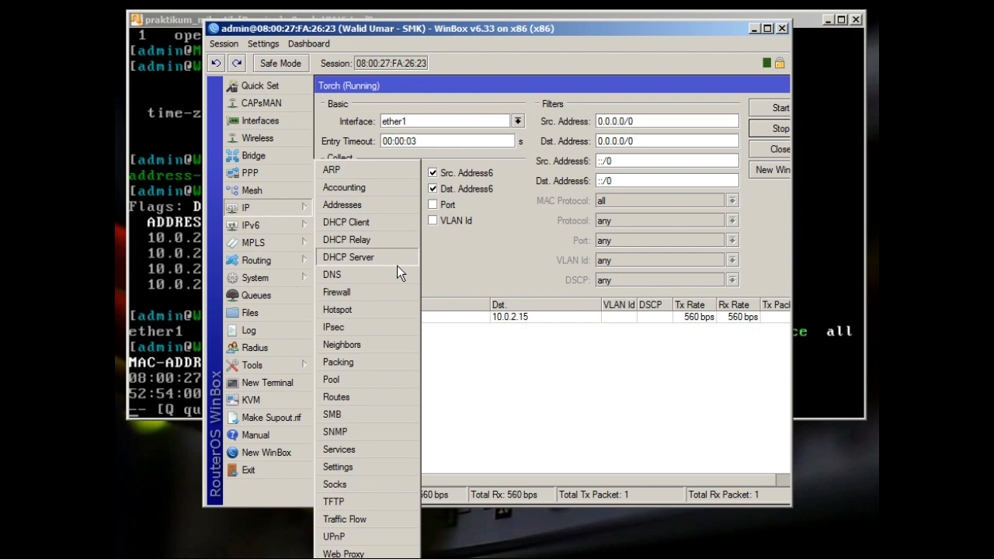
click(386, 207)
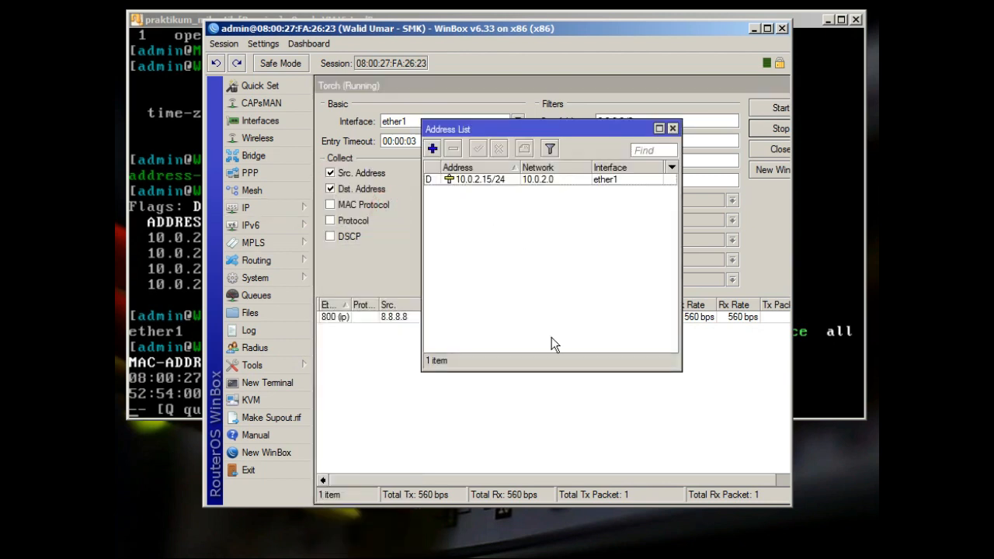
click(579, 405)
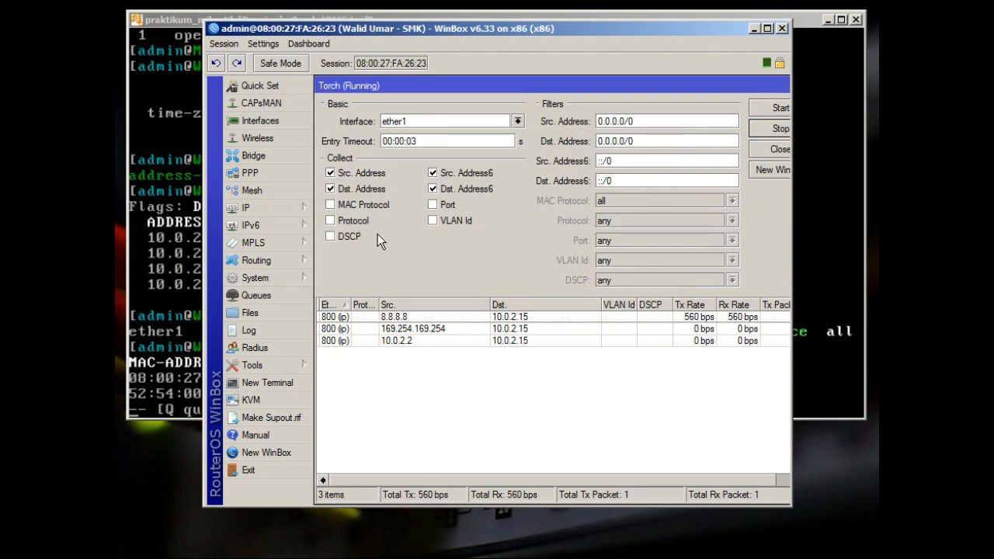
Enable Protocol collection, restart Torch, and narrow the source and destination columns
click(351, 221)
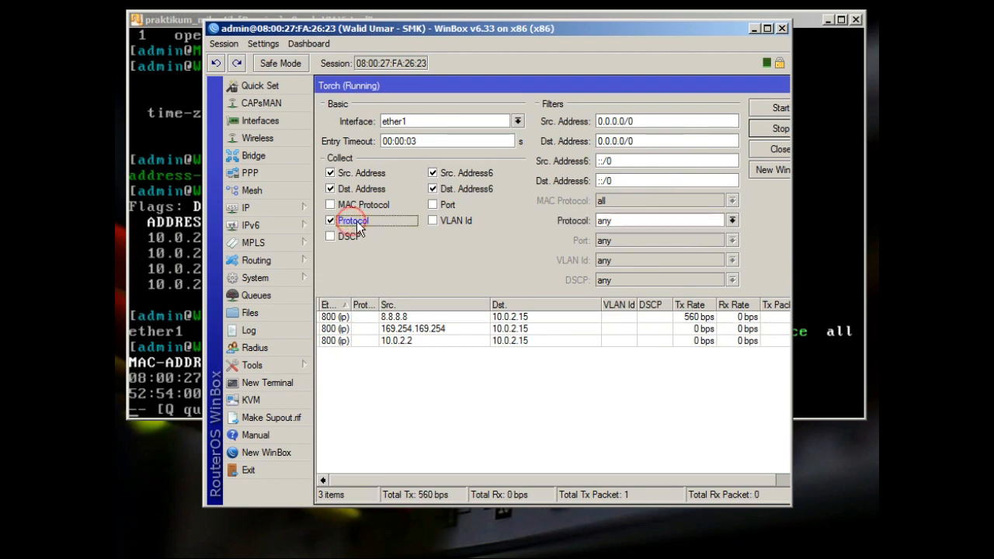
click(780, 109)
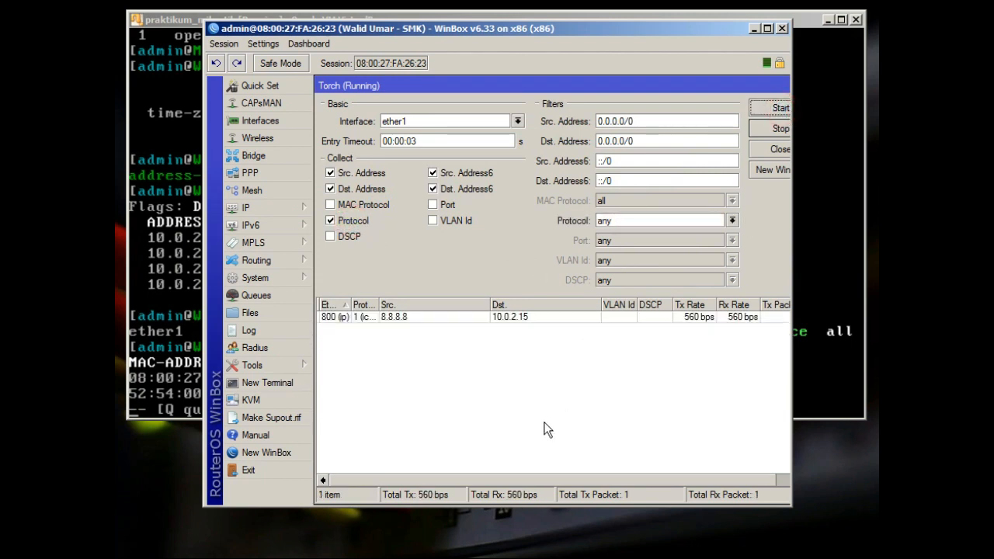
drag(379, 314, 414, 322)
drag(525, 305, 468, 272)
drag(578, 305, 539, 285)
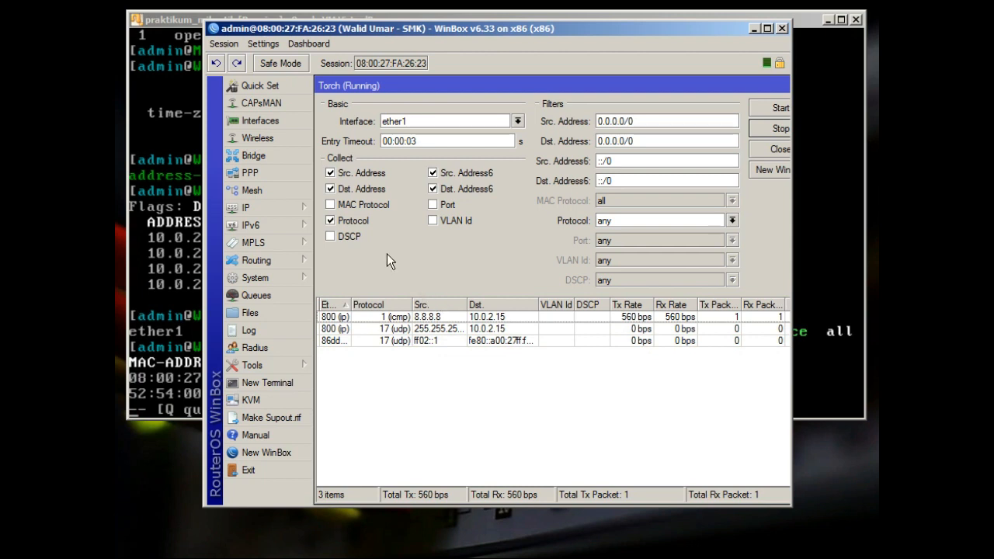
Reboot the router from WinBox's System menu and confirm the reboot
click(309, 272)
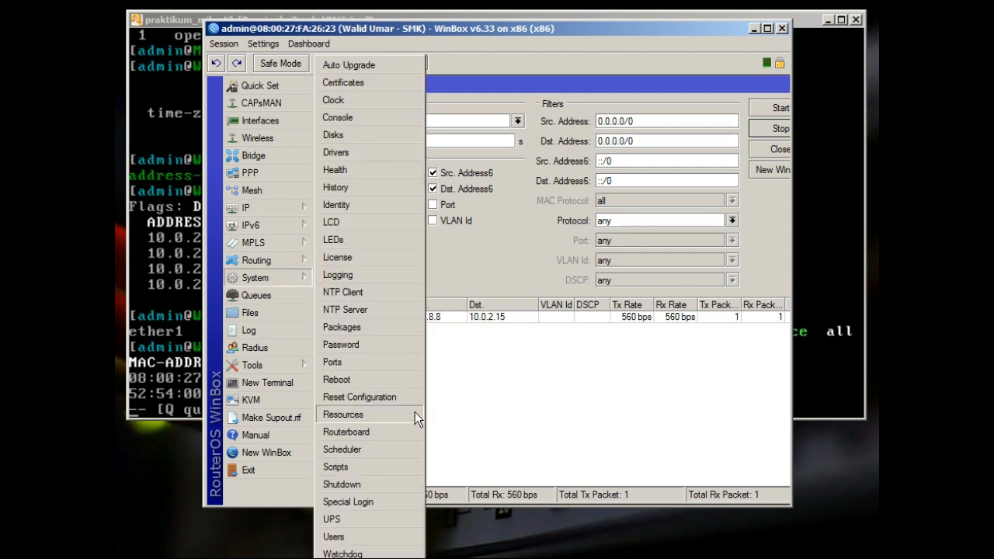
click(389, 382)
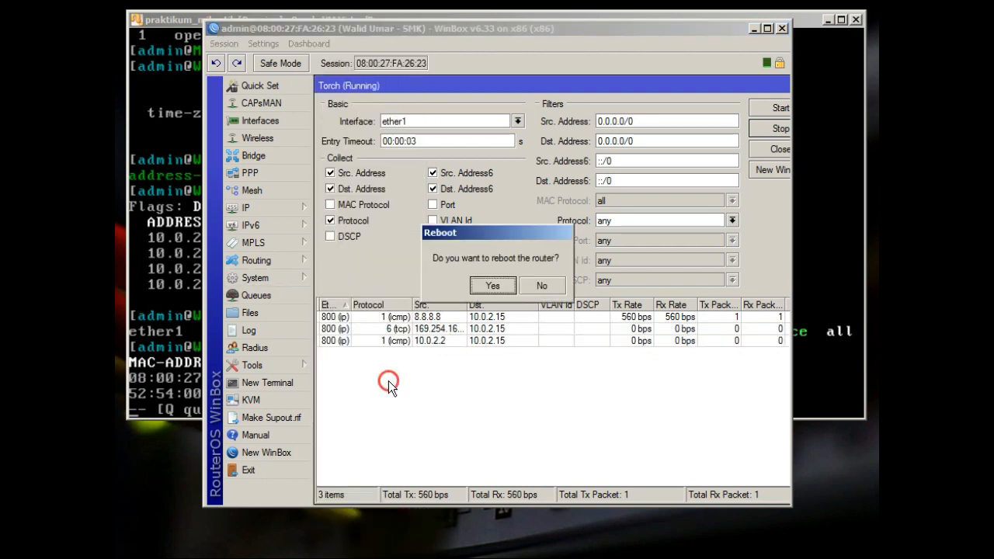
click(502, 289)
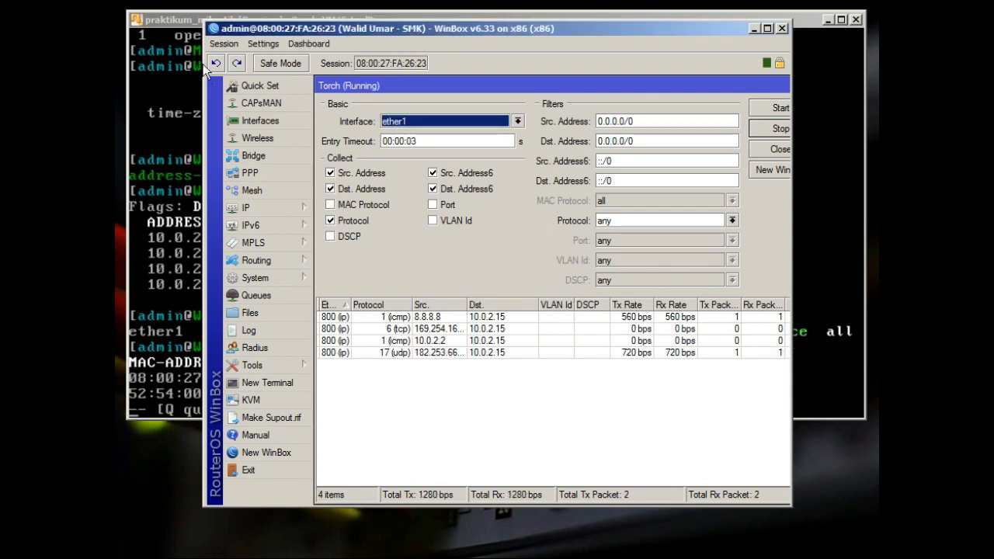
Bring the router's VirtualBox console back to the front, past the Torch window
click(181, 21)
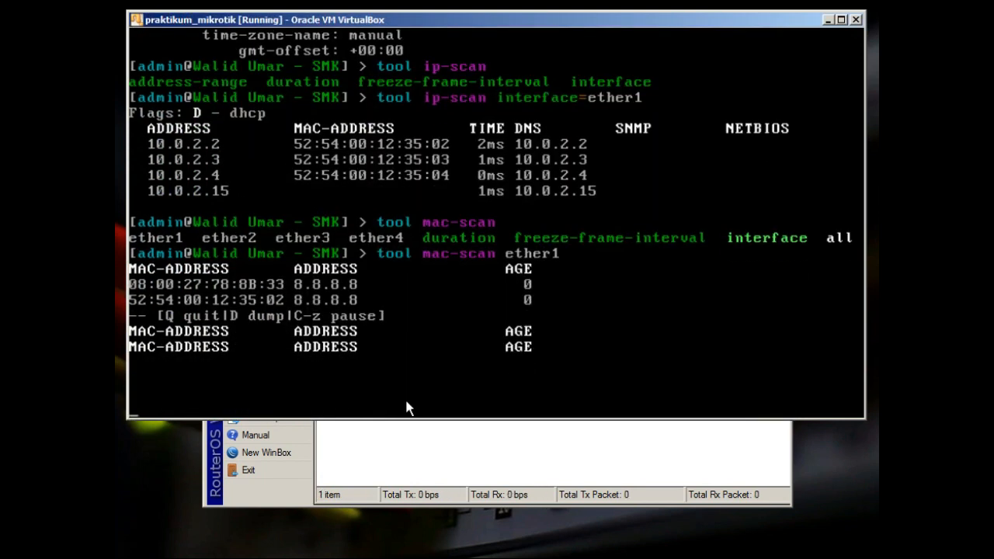
click(438, 479)
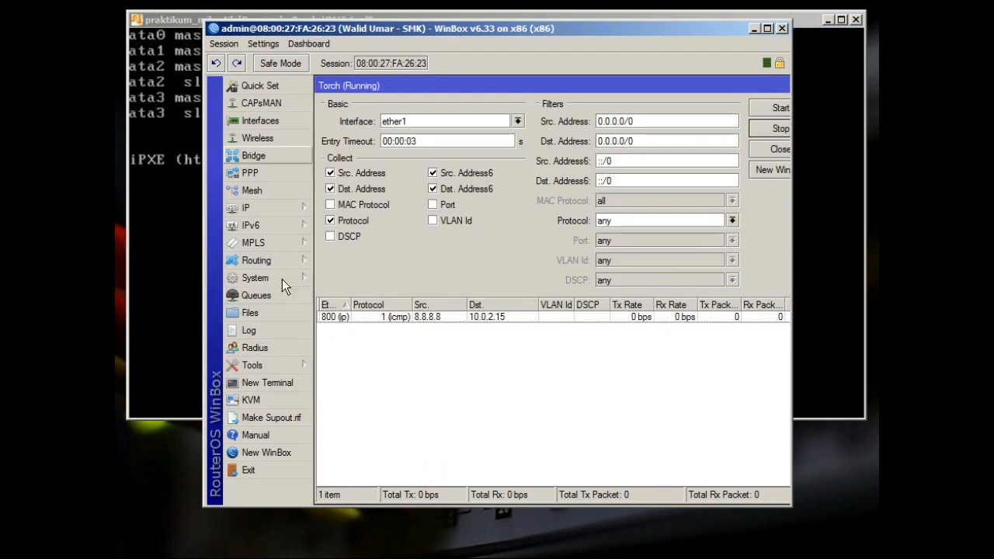
click(172, 19)
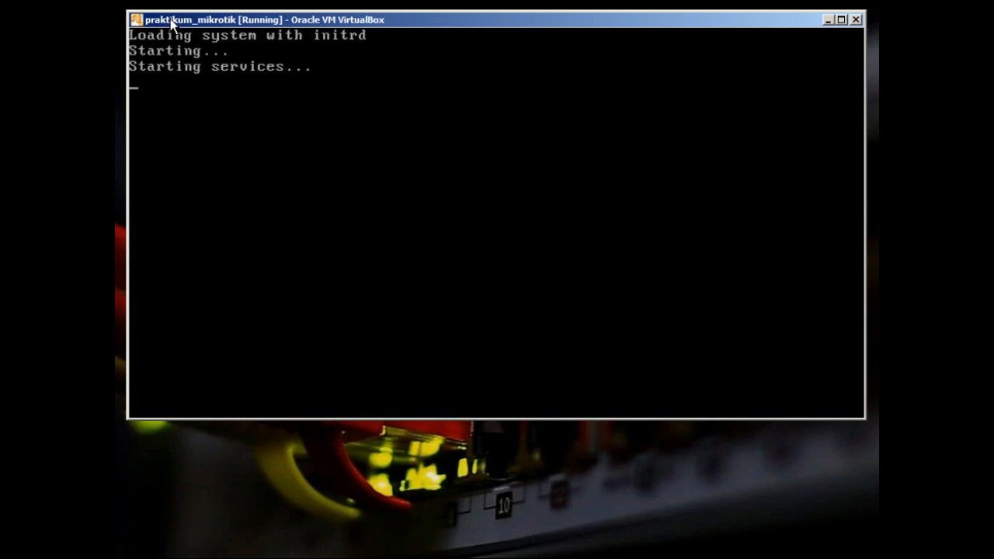
Log into the router console as admin, retrying once, and pass the software key notice
key(Return)
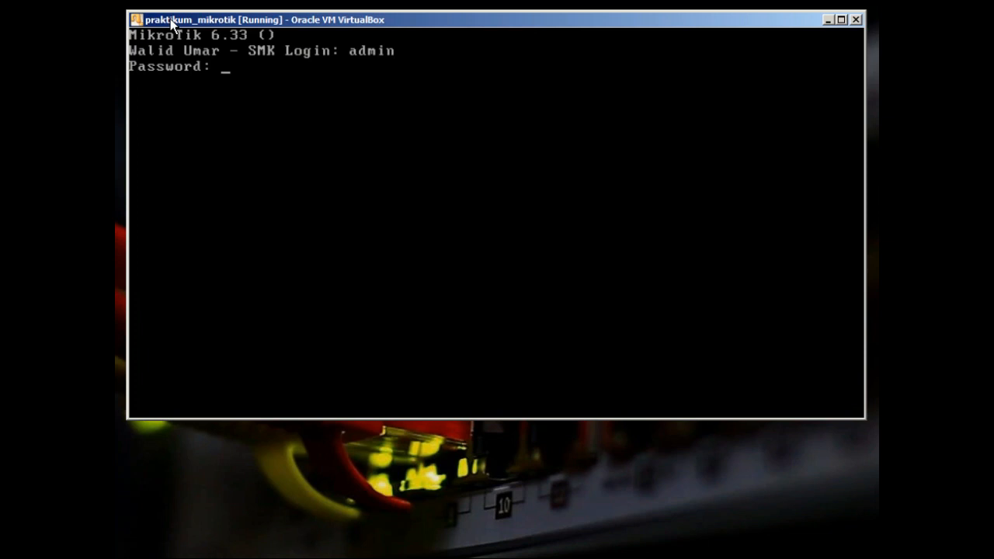
key(Return)
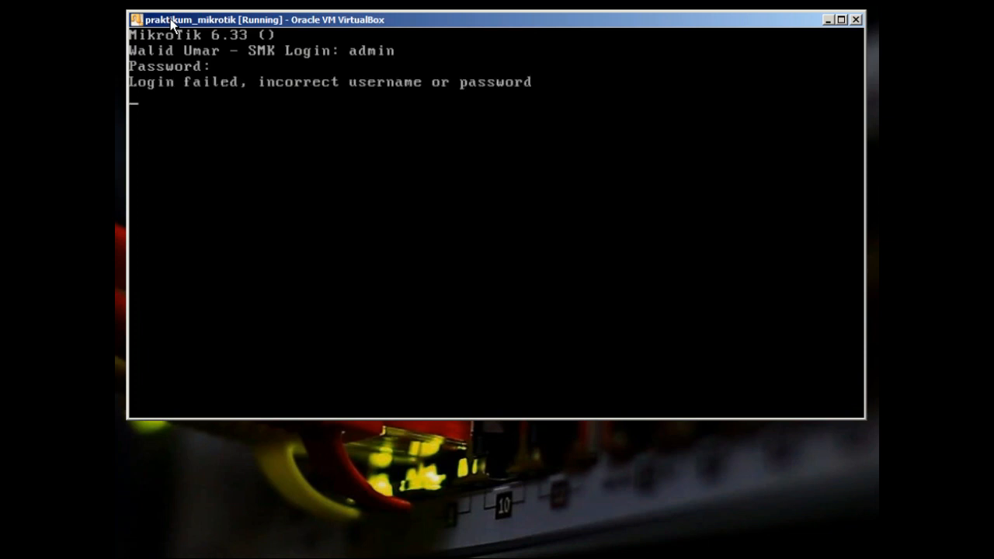
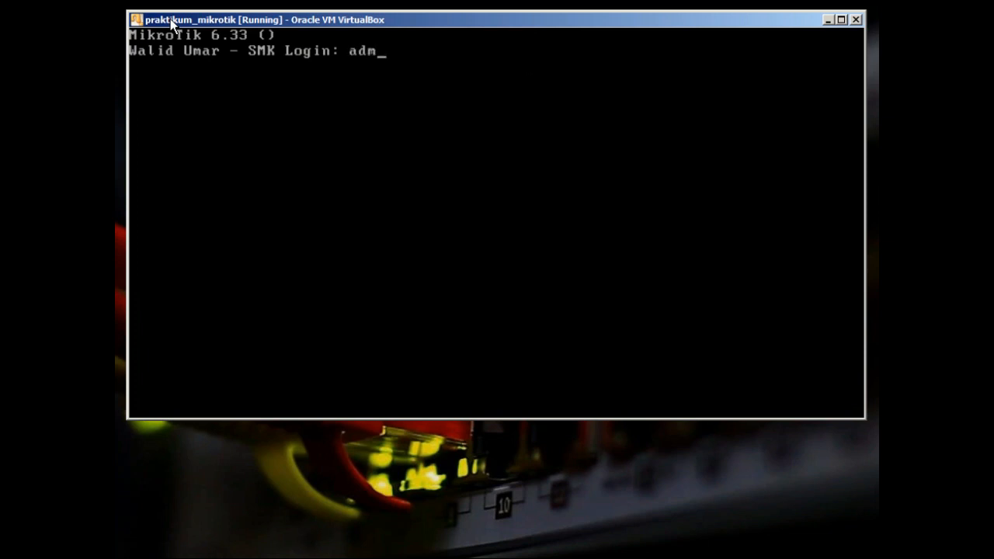
key(Return)
key(Return)
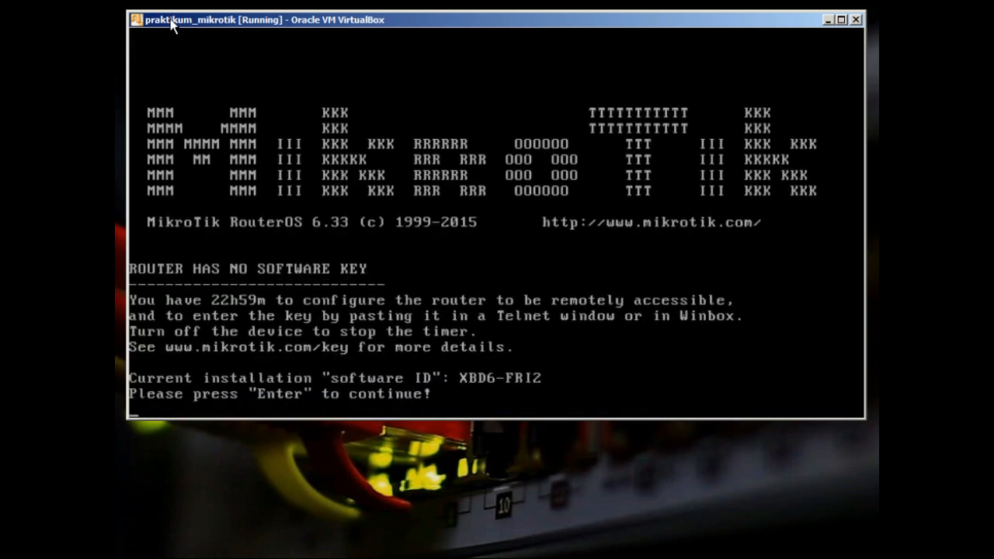
key(Return)
Run 'system shutdown' and confirm with y
text(system shutdown)
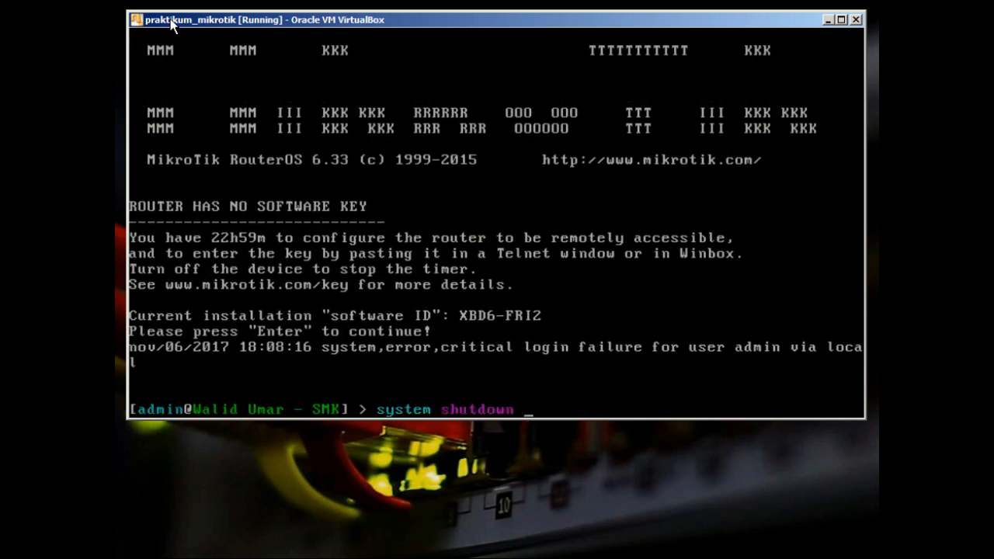
key(Return)
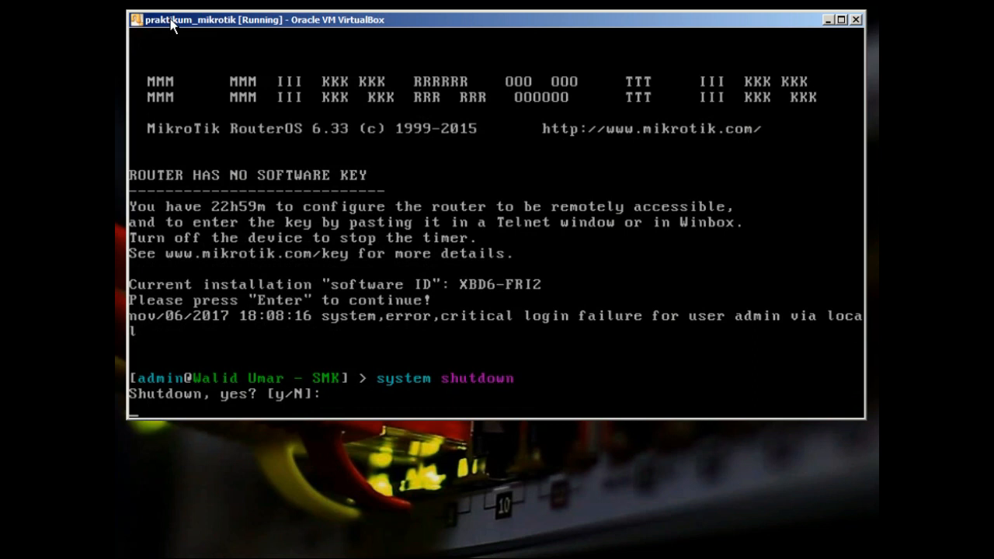
text(y)
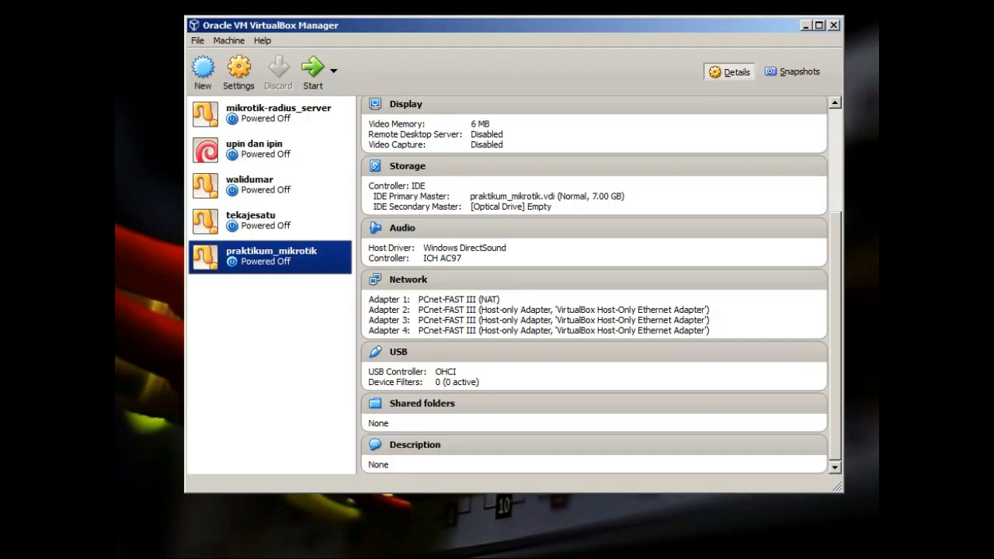
Start praktikum_mikrotik, then minimize the VirtualBox Manager and the WinBox login window
click(313, 72)
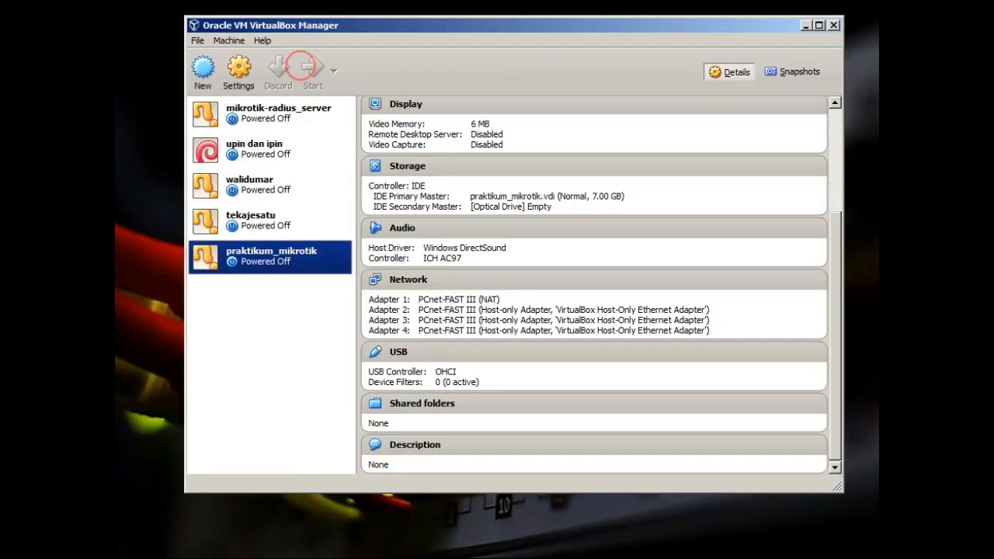
click(806, 26)
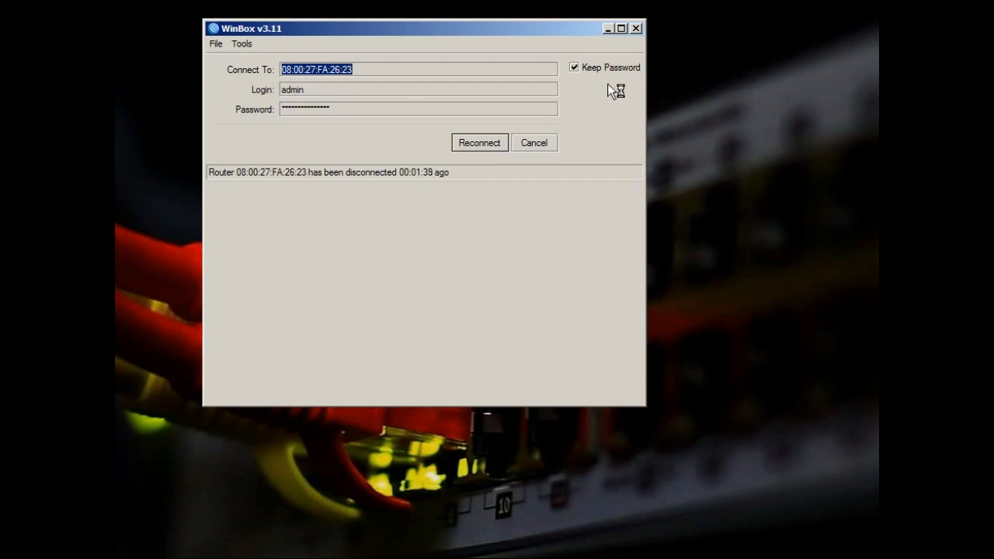
click(608, 29)
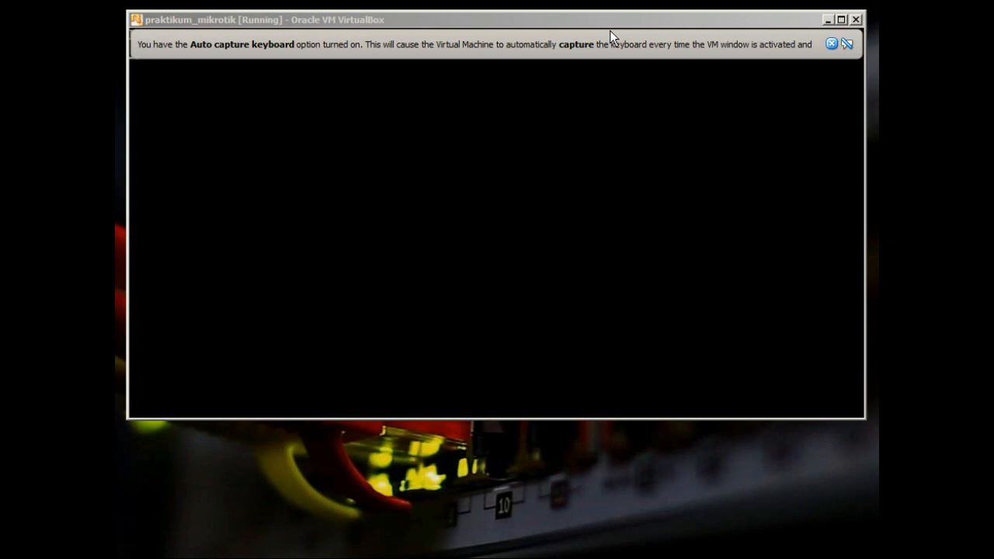
Dismiss the auto-capture notice and repeat the admin login until the RouterOS 6.33 banner appears
click(829, 44)
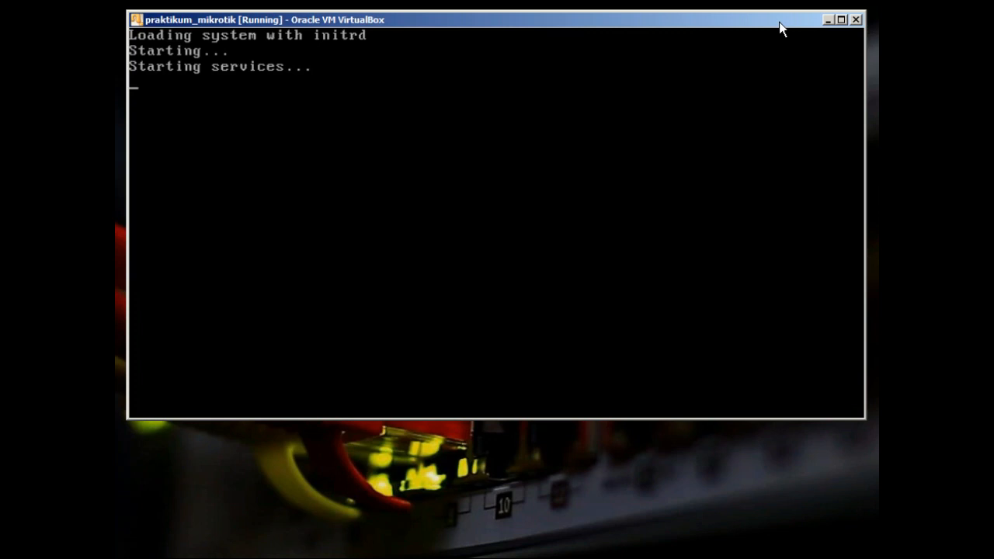
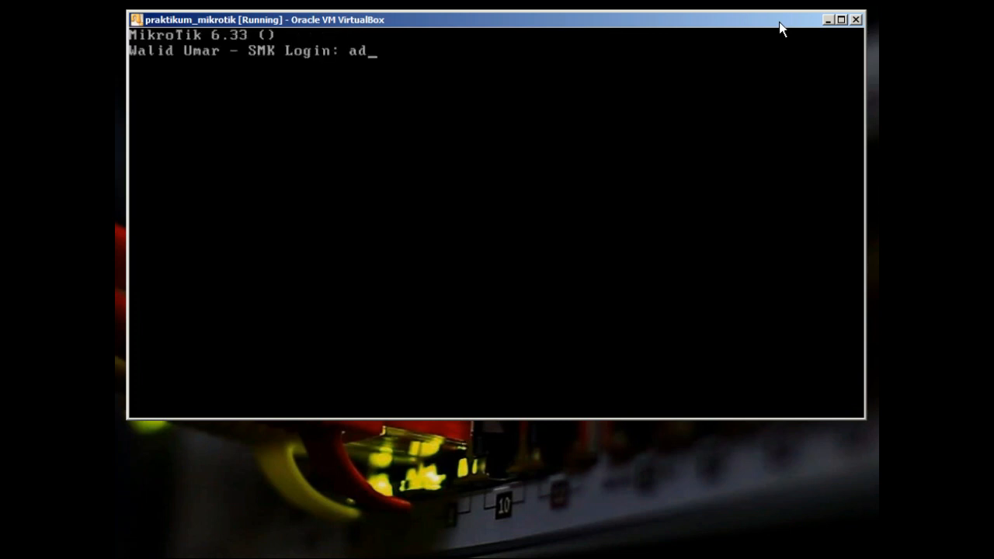
key(Return)
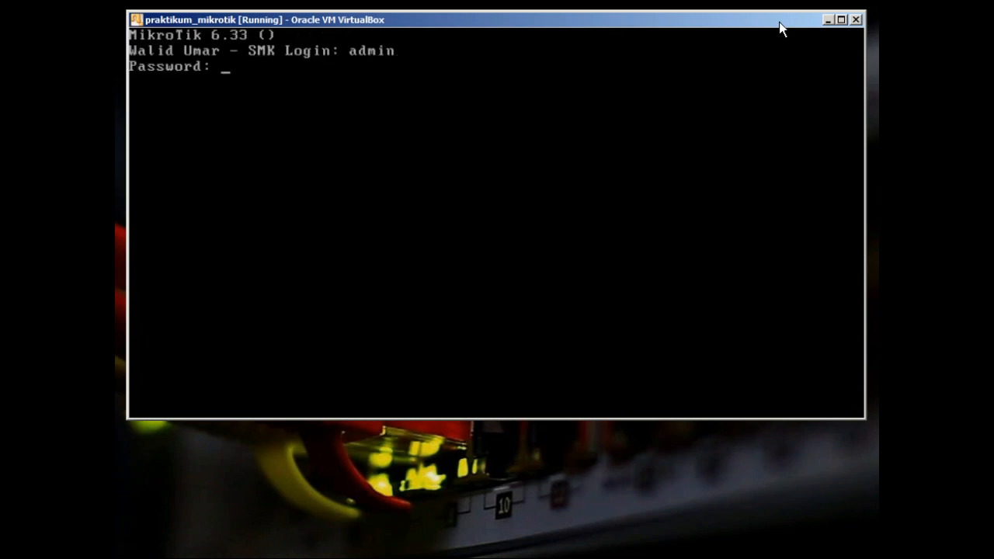
key(Return)
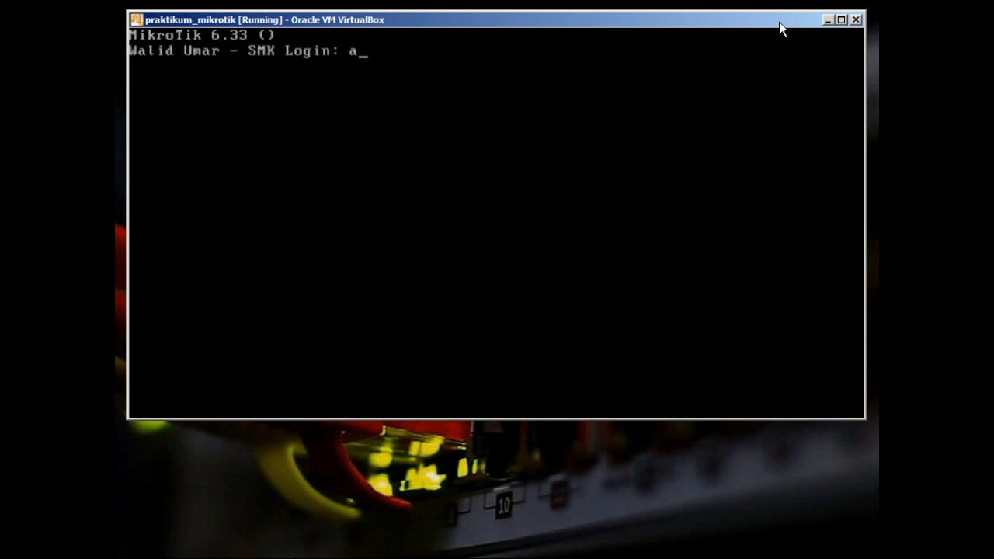
key(Return)
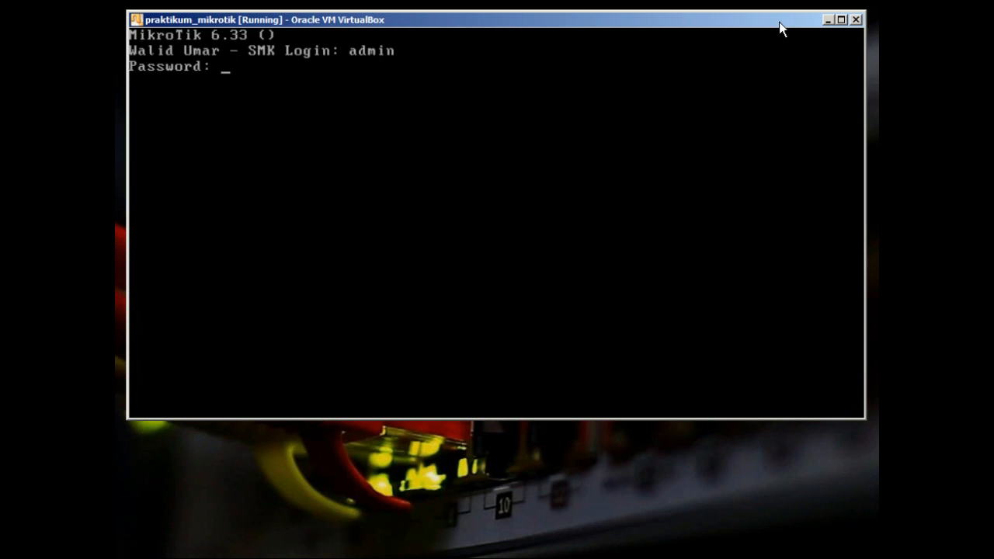
key(Return)
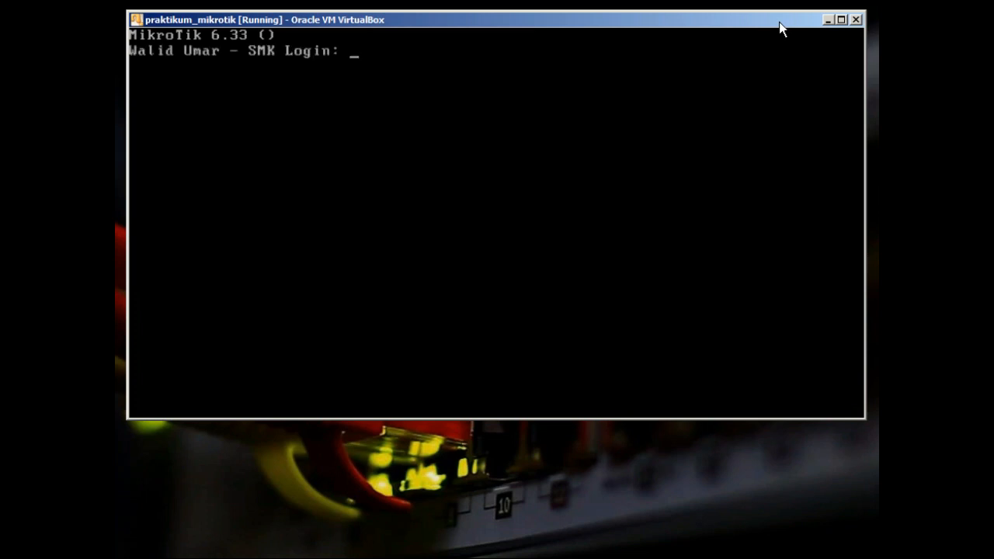
key(Return)
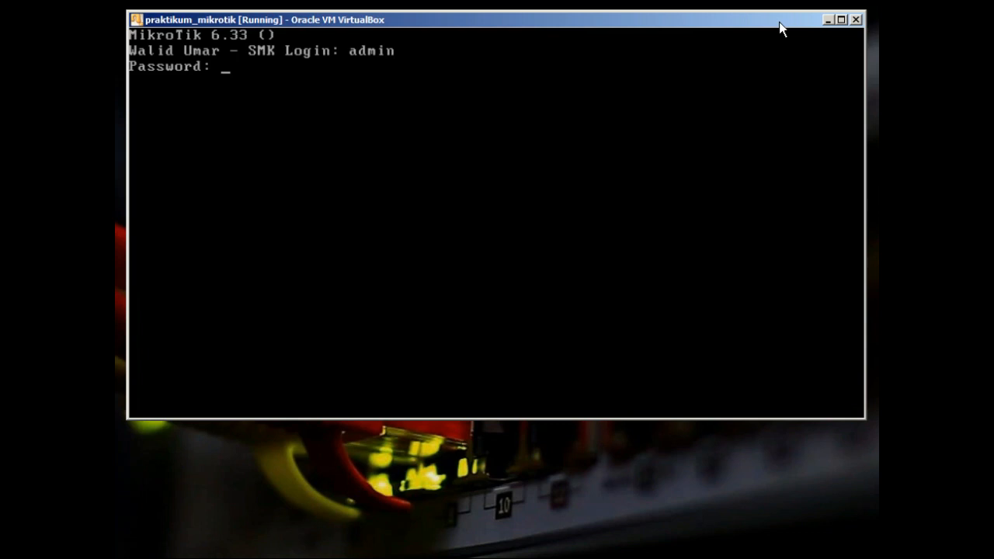
key(Return)
key(Return)
key(Return)
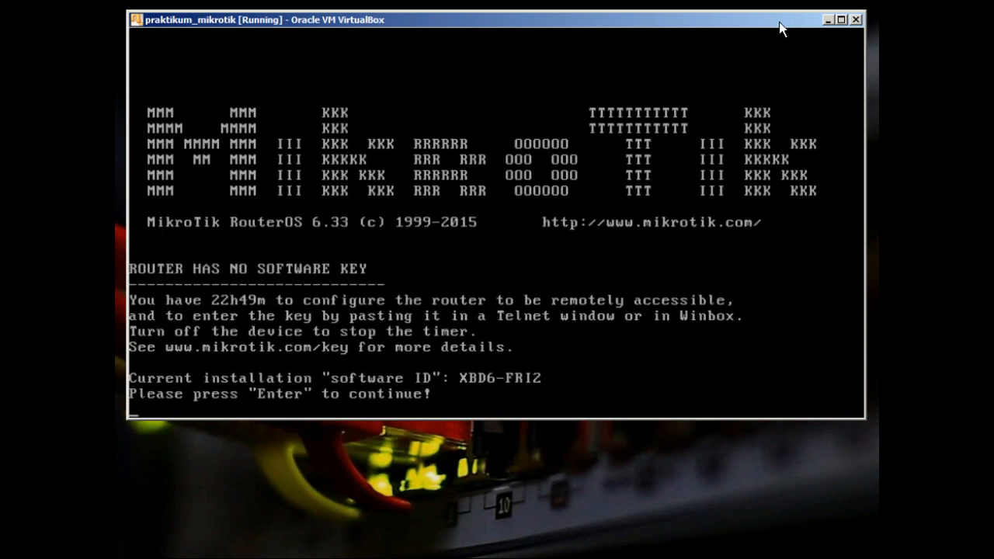
Start 'system reset-configuration' with Tab completion, then decline it with n
key(Return)
text(system res)
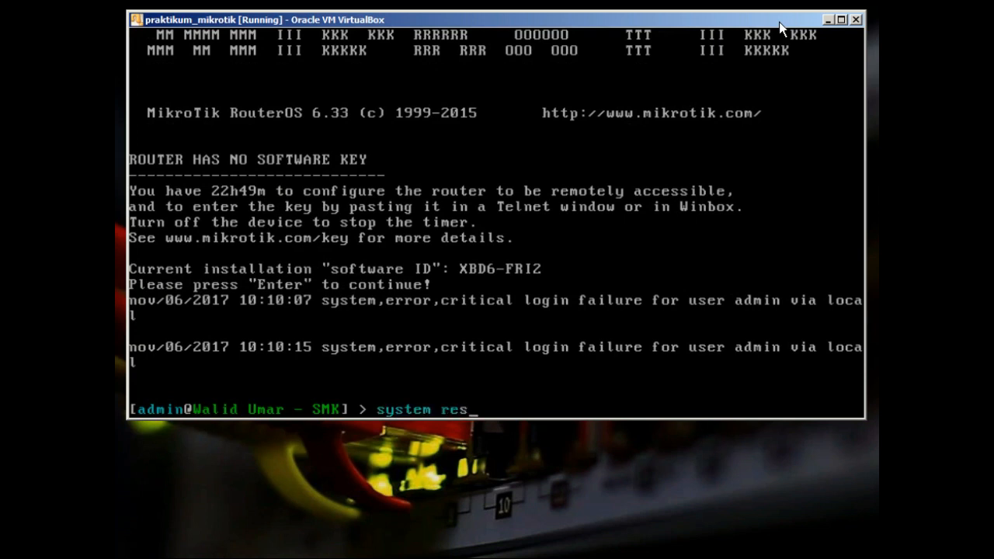
text(e)
key(Tab)
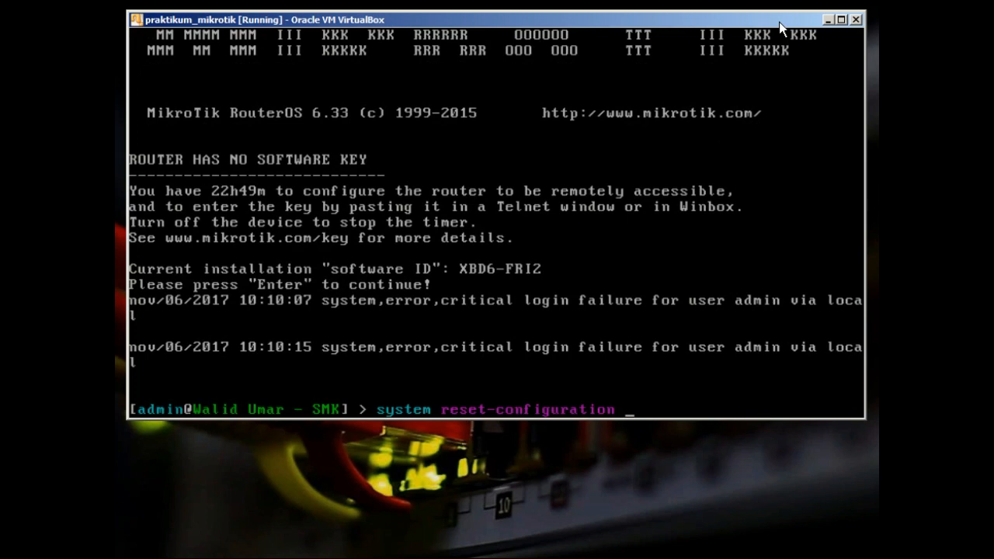
key(Return)
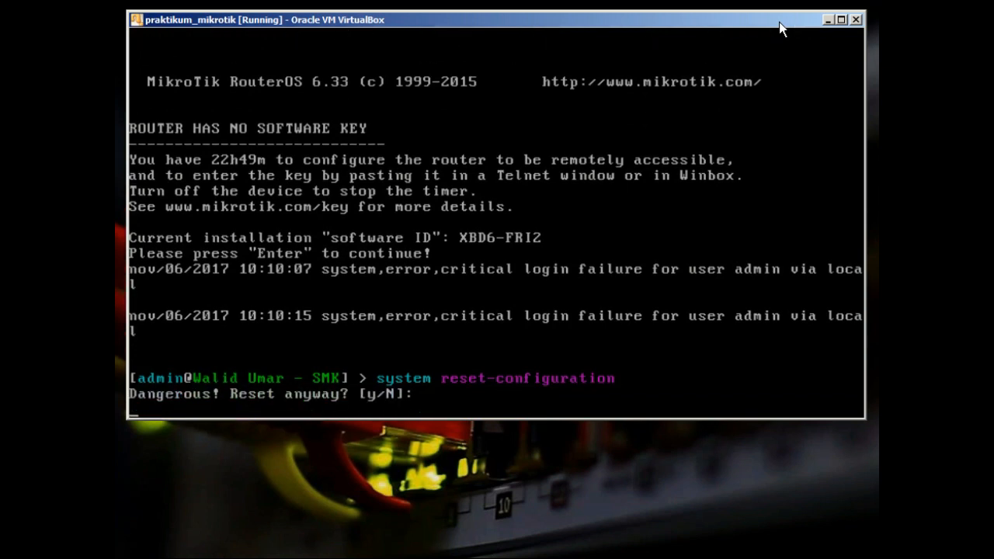
text(n)
key(Up)
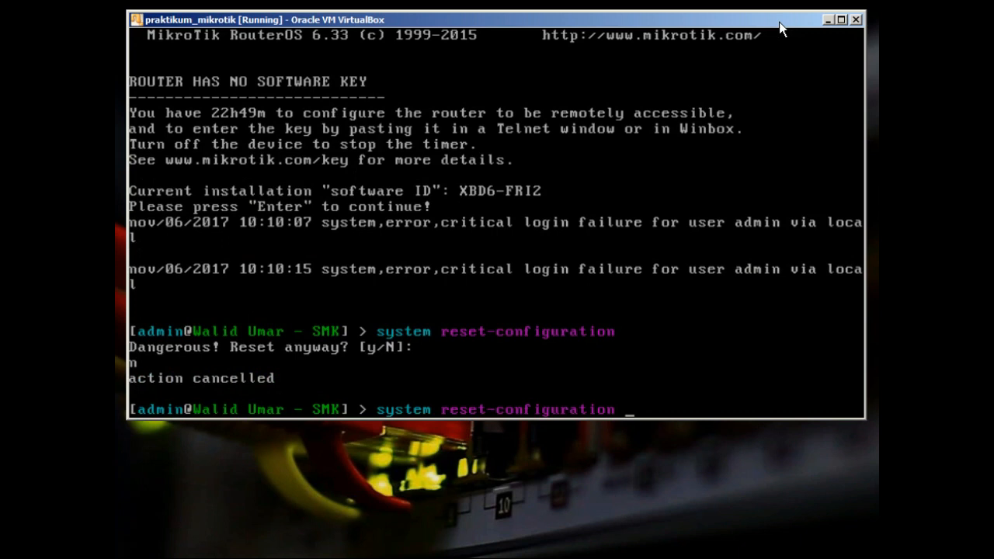
Run 'system reset-configuration no-defaults=yes' and confirm with y
text(no)
key(Tab)
text(yes)
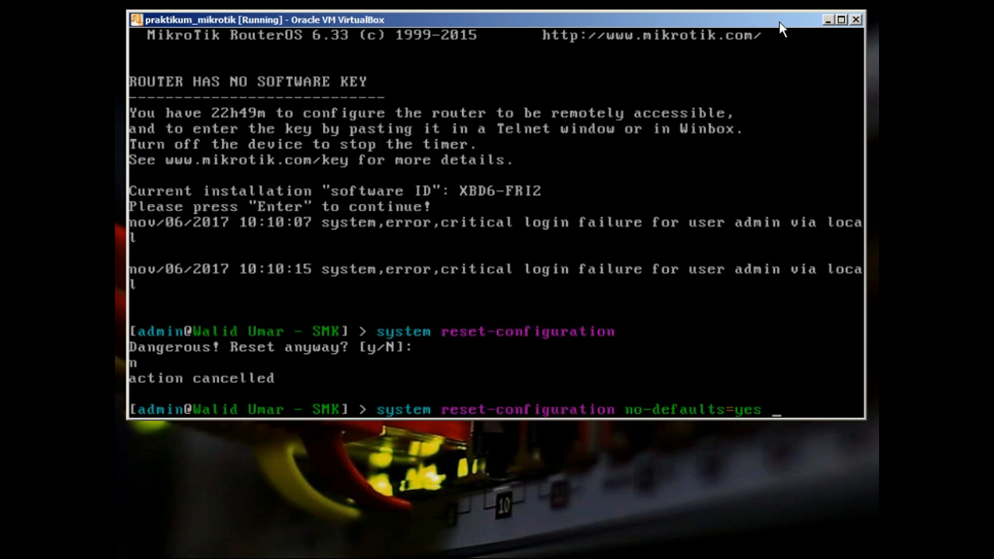
key(BackSpace)
key(BackSpace)
key(BackSpace)
key(BackSpace)
key(BackSpace)
key(BackSpace)
key(BackSpace)
key(BackSpace)
key(BackSpace)
key(BackSpace)
key(BackSpace)
key(BackSpace)
key(BackSpace)
key(BackSpace)
key(BackSpace)
key(BackSpace)
key(BackSpace)
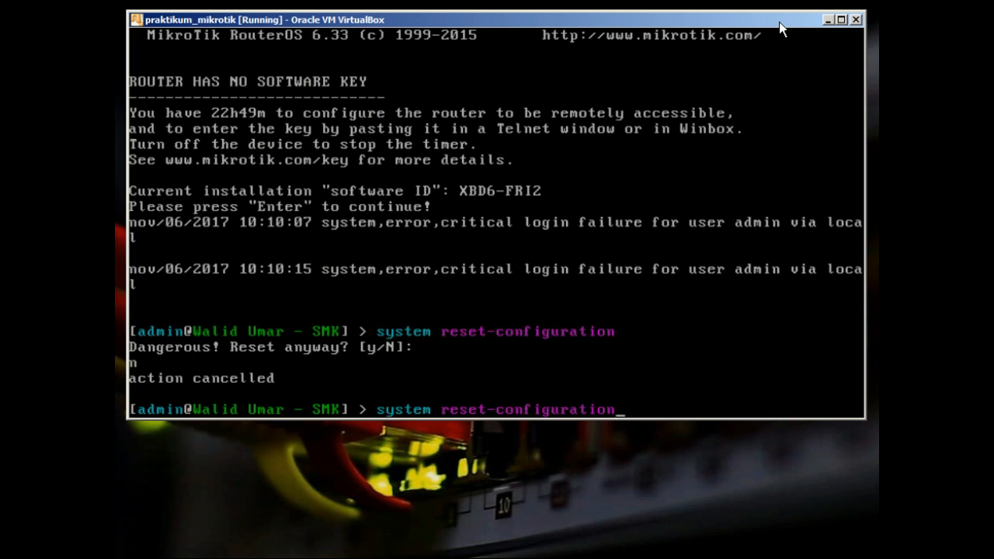
text(no)
key(Tab)
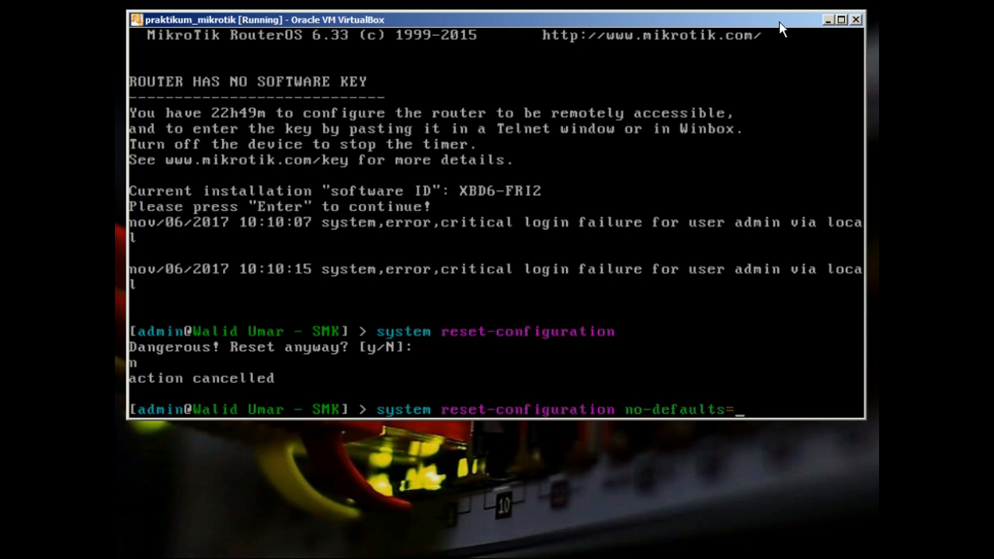
text(yes)
key(Return)
text(y)
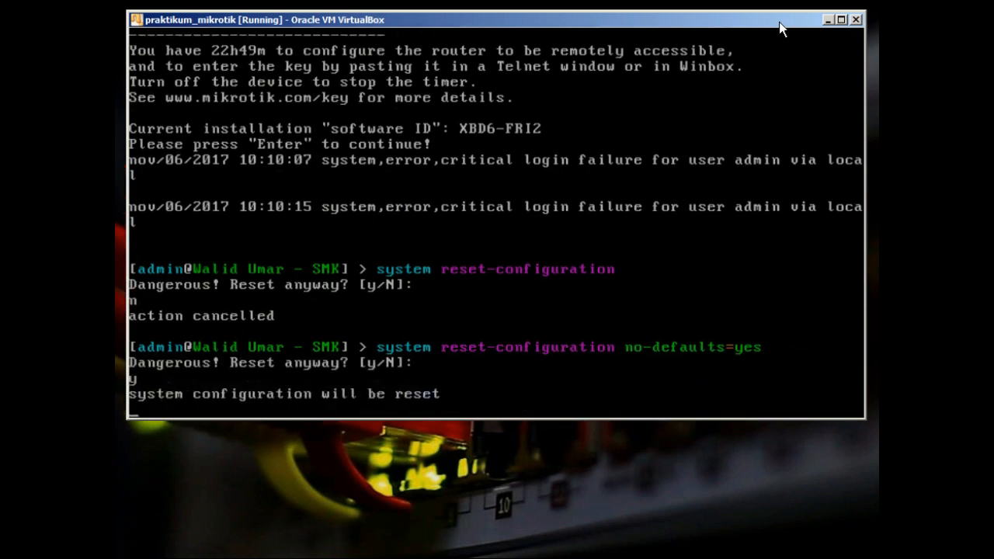
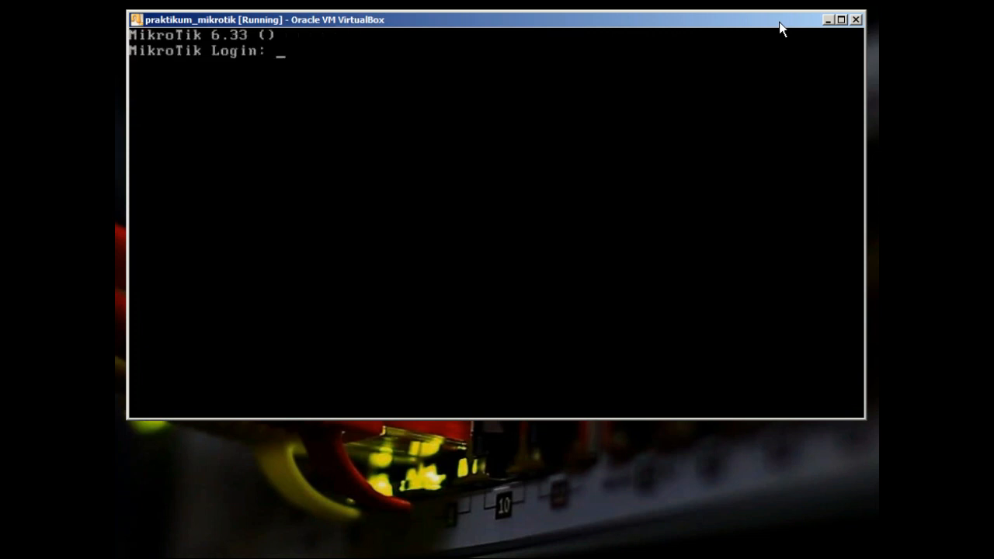
Log in as admin and continue past the software key notice
text(admin)
key(Return)
key(Return)
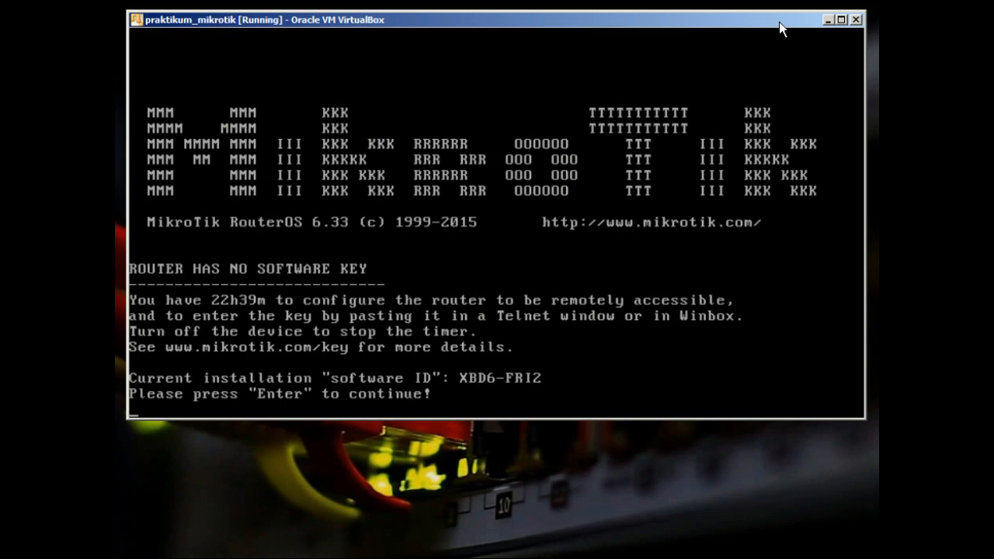
key(Return)
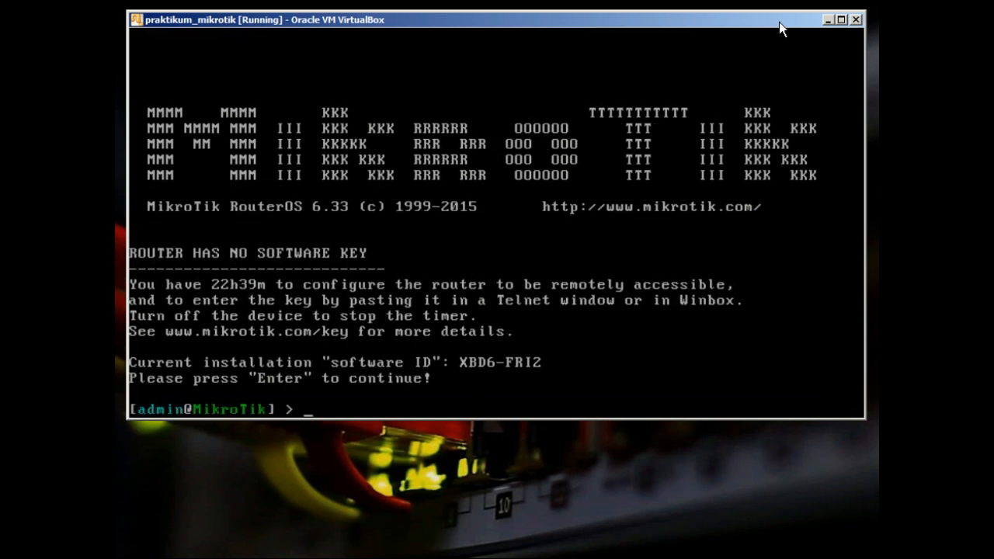
Start the ip dhcp-client command, fixing typos and listing its available subcommands
text(ip dhcp-cl)
key(Tab)
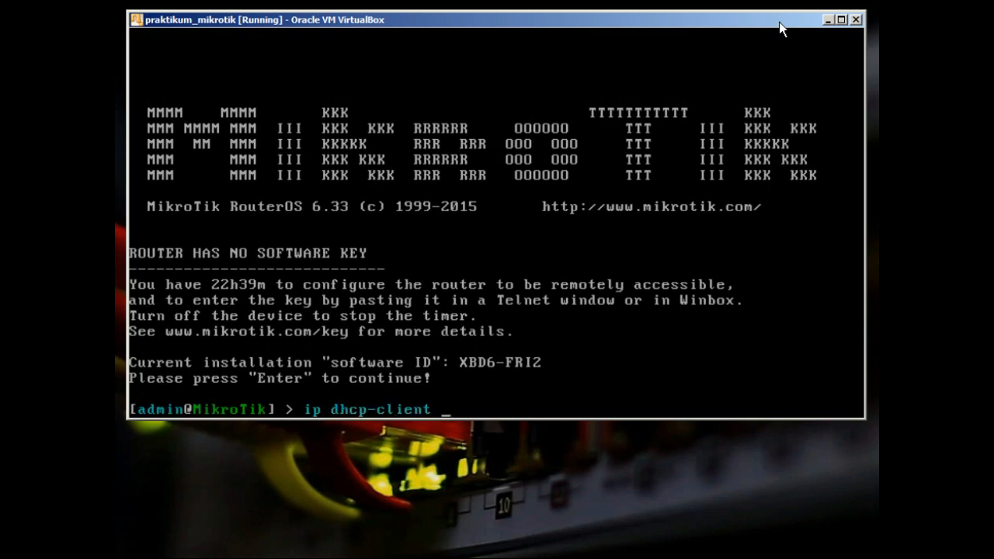
text(eth)
key(BackSpace)
key(BackSpace)
key(BackSpace)
key(BackSpace)
text(ire)
key(BackSpace)
text(int)
key(BackSpace)
key(BackSpace)
key(BackSpace)
key(BackSpace)
key(BackSpace)
key(BackSpace)
key(Tab)
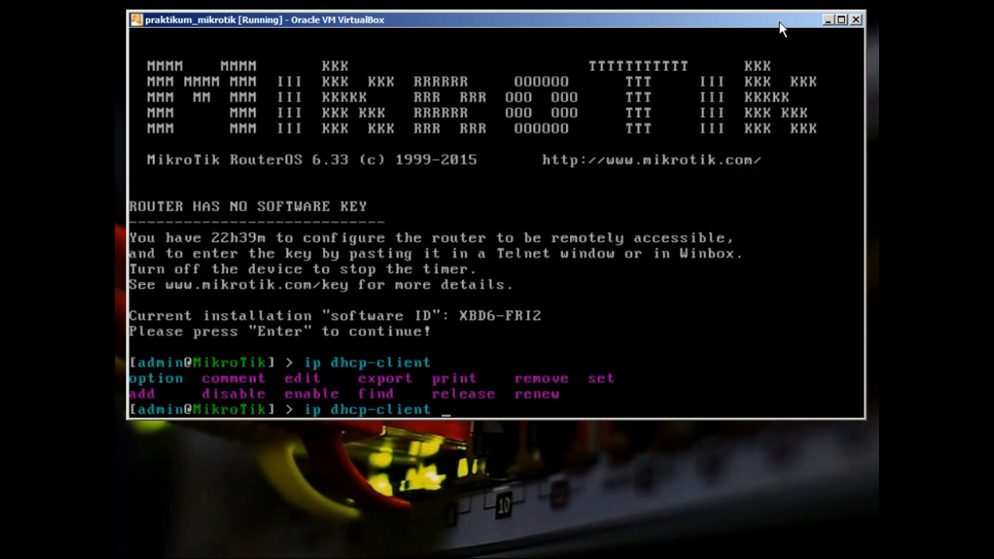
Add a DHCP client on interface ether1 and list the router's DHCP clients
text(add i)
key(Tab)
text(er1)
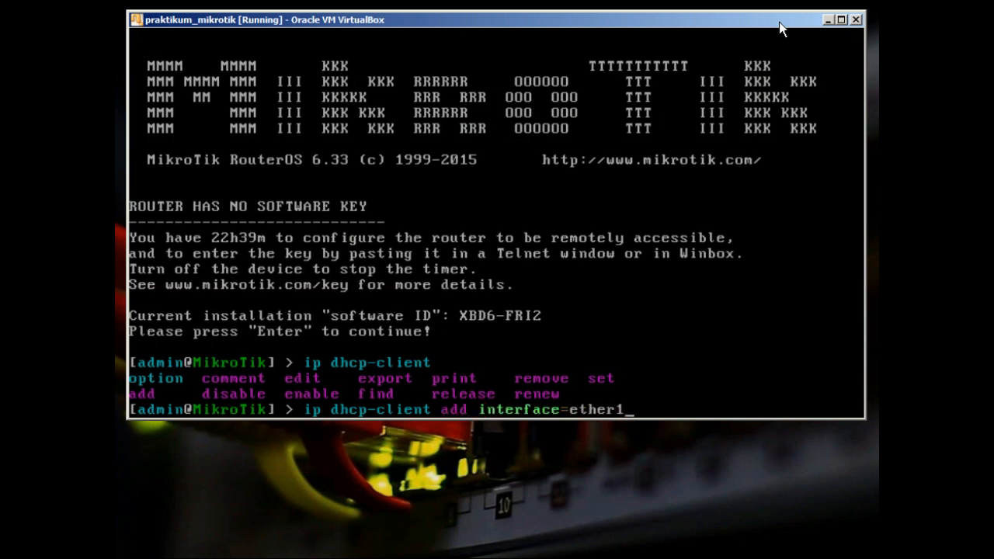
key(Return)
text(ip)
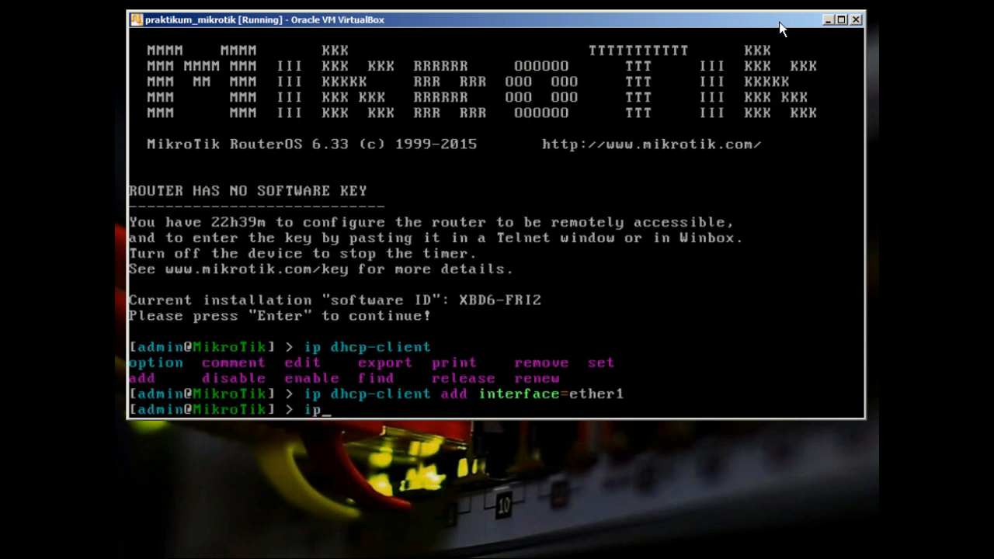
text( dhcp-client print)
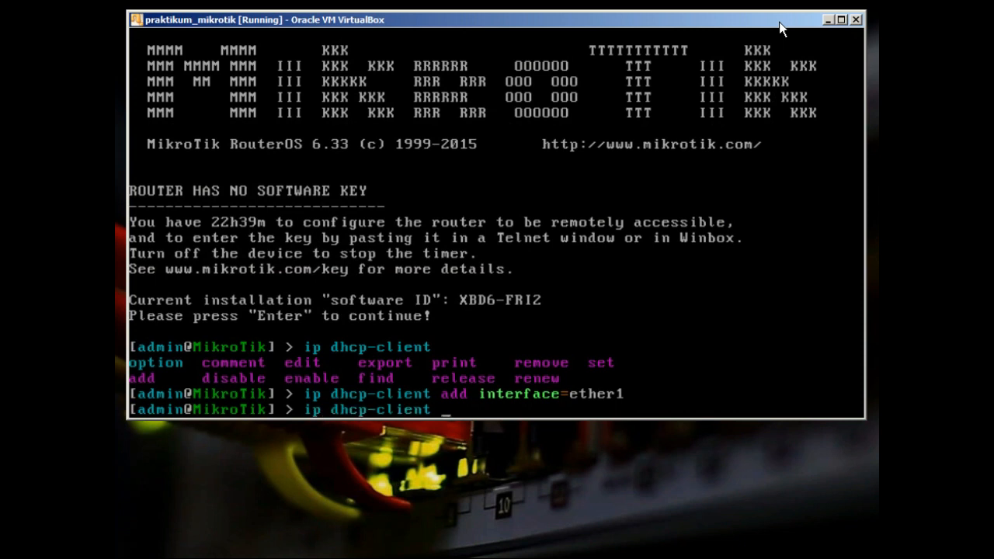
key(Return)
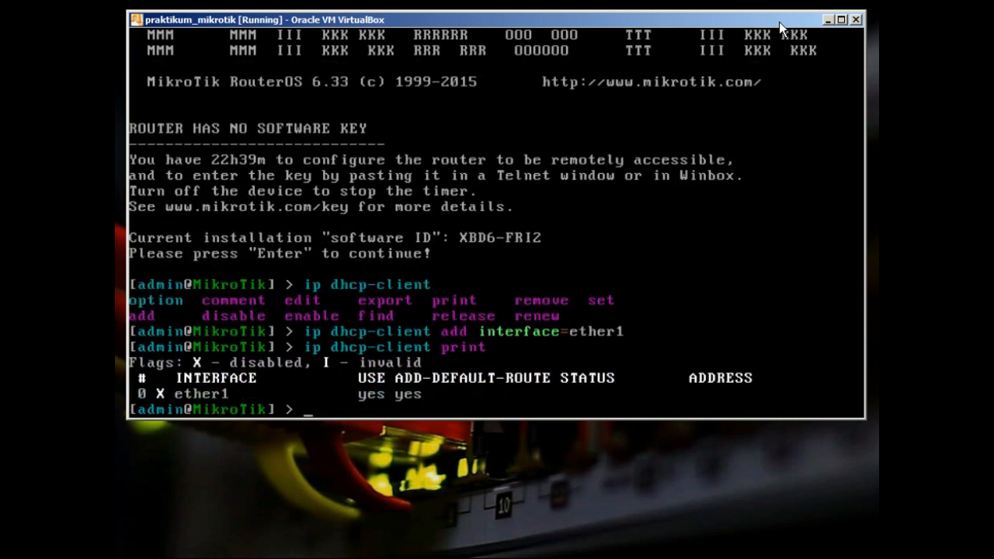
Enable DHCP client 0 with disabled=no and confirm ether1 is bound to 10.0.2.15/24
key(Up)
key(Return)
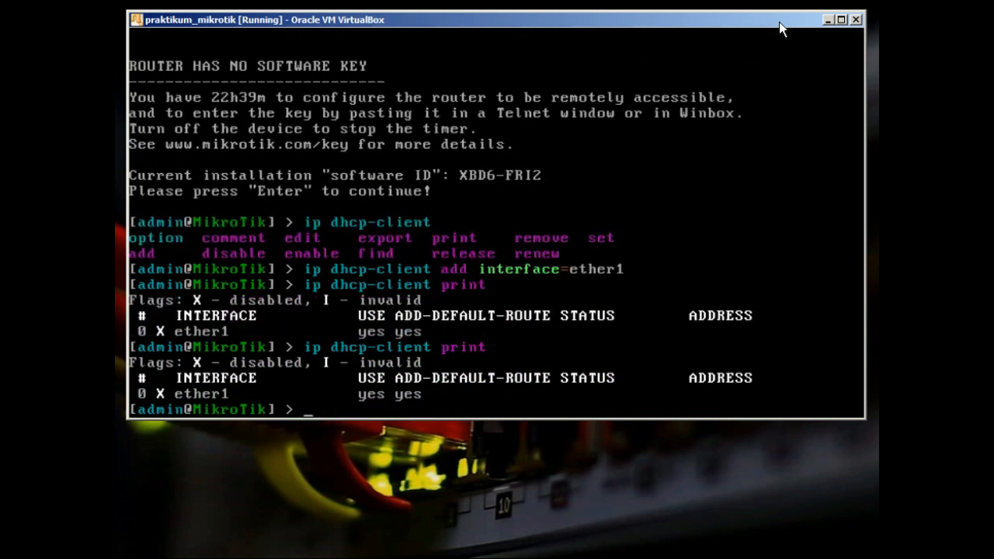
key(Up)
key(Up)
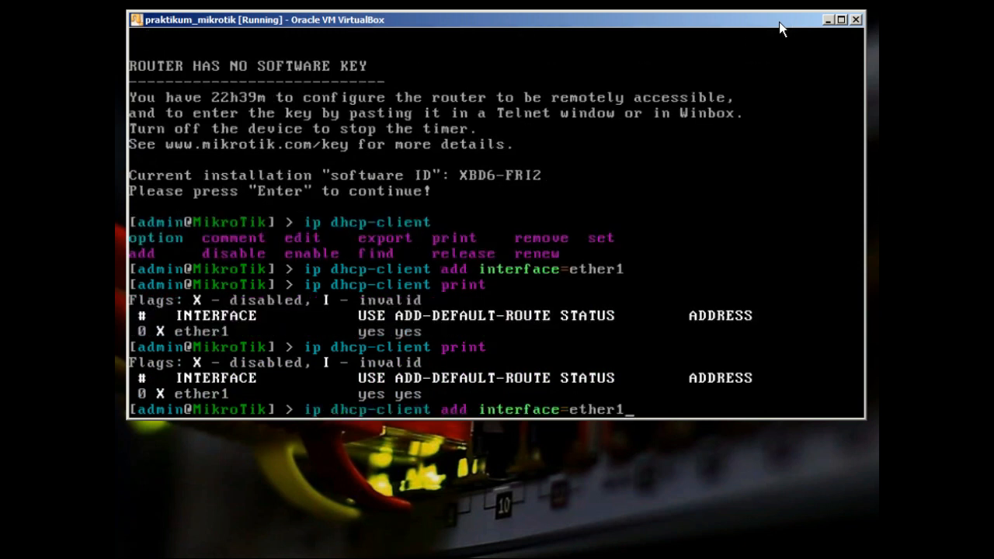
key(BackSpace)
key(BackSpace)
key(BackSpace)
key(BackSpace)
key(BackSpace)
key(BackSpace)
key(BackSpace)
key(BackSpace)
key(BackSpace)
key(BackSpace)
key(BackSpace)
key(BackSpace)
key(BackSpace)
key(BackSpace)
key(BackSpace)
key(BackSpace)
key(BackSpace)
key(BackSpace)
key(BackSpace)
key(BackSpace)
text(set 0 disabled=)
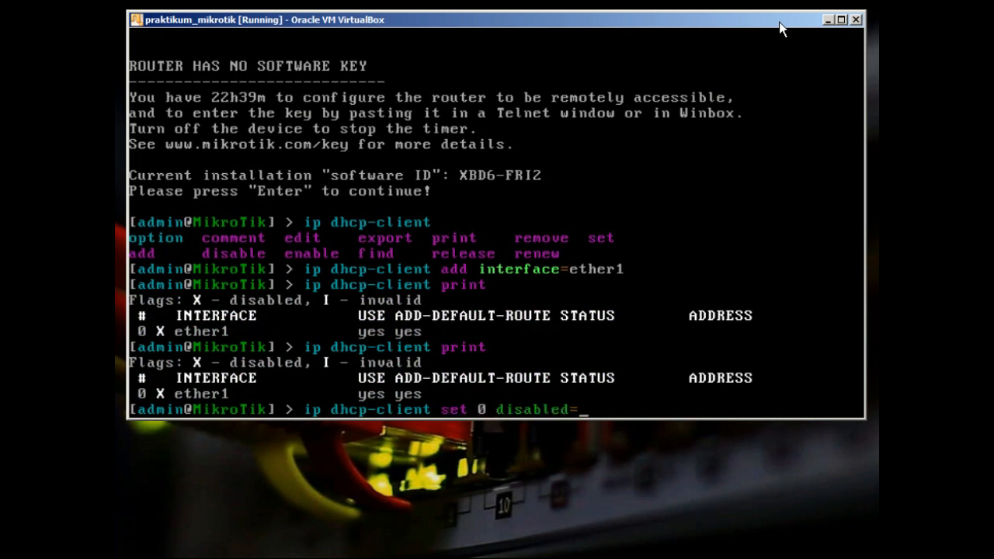
text(no)
key(Return)
key(Up)
key(Up)
key(Return)
Ping google.com until two replies arrive, then stop the ping
text(pign g)
key(BackSpace)
key(BackSpace)
key(BackSpace)
key(BackSpace)
text(ng google.com)
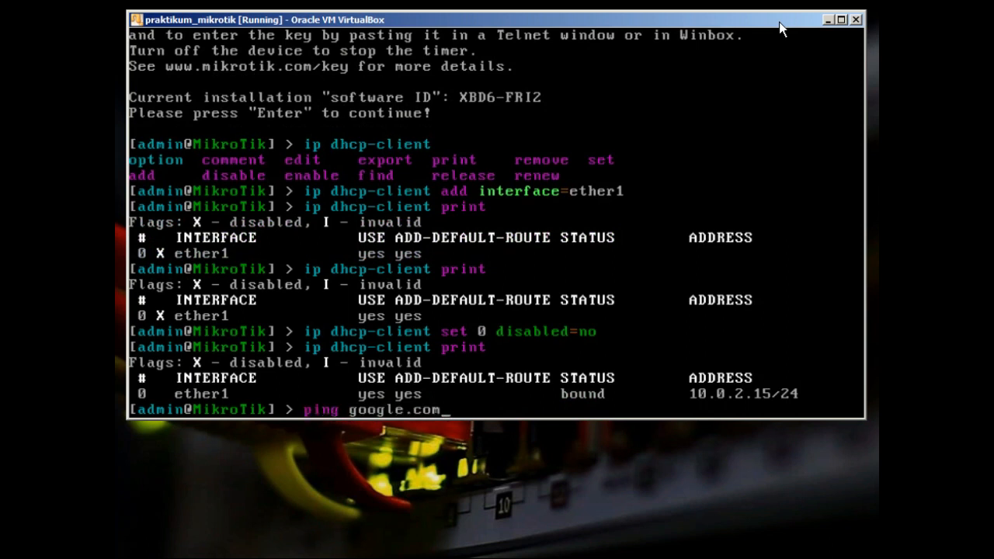
key(Return)
key(ctrl+c)
text(ip add add)
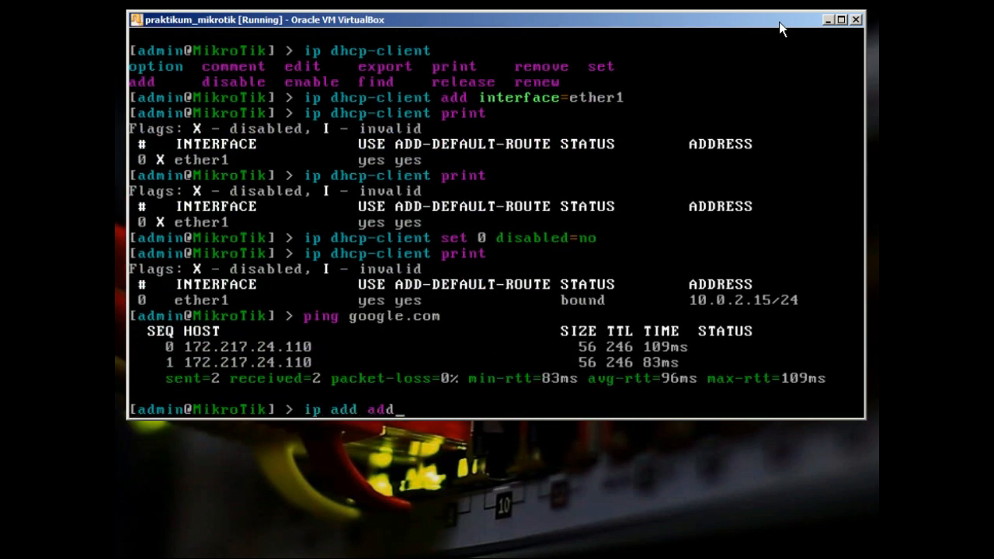
Add IP address 192.168.10.1 to interface ether2 with ip address add
key(BackSpace)
key(BackSpace)
key(BackSpace)
key(BackSpace)
key(BackSpace)
text(dress add add)
key(Tab)
text(192.1)
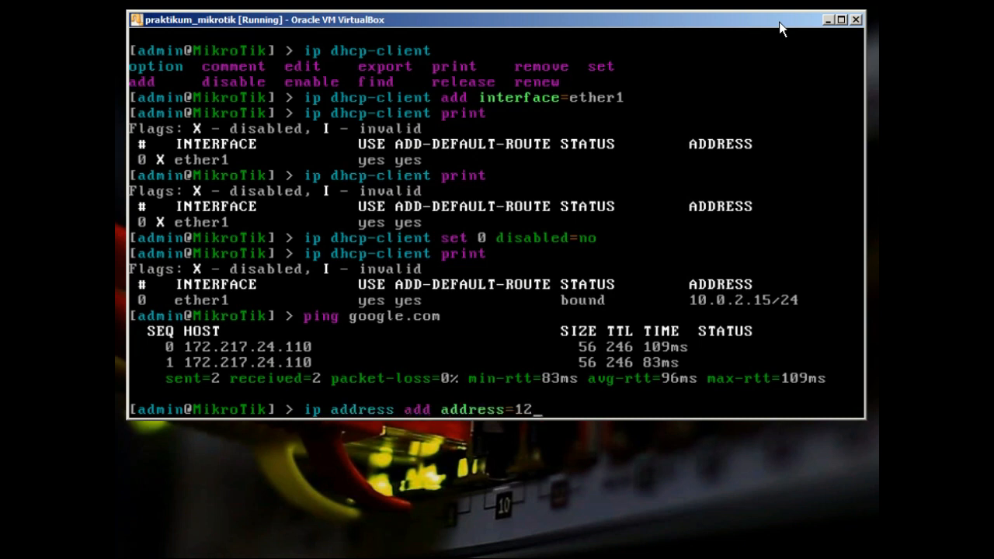
text(68.10.1 i)
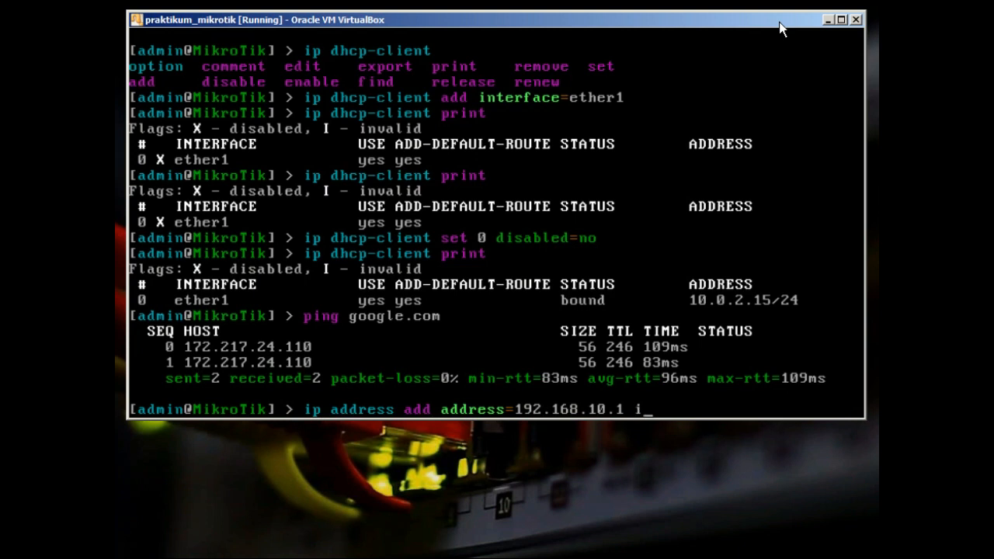
key(Tab)
text(ether2)
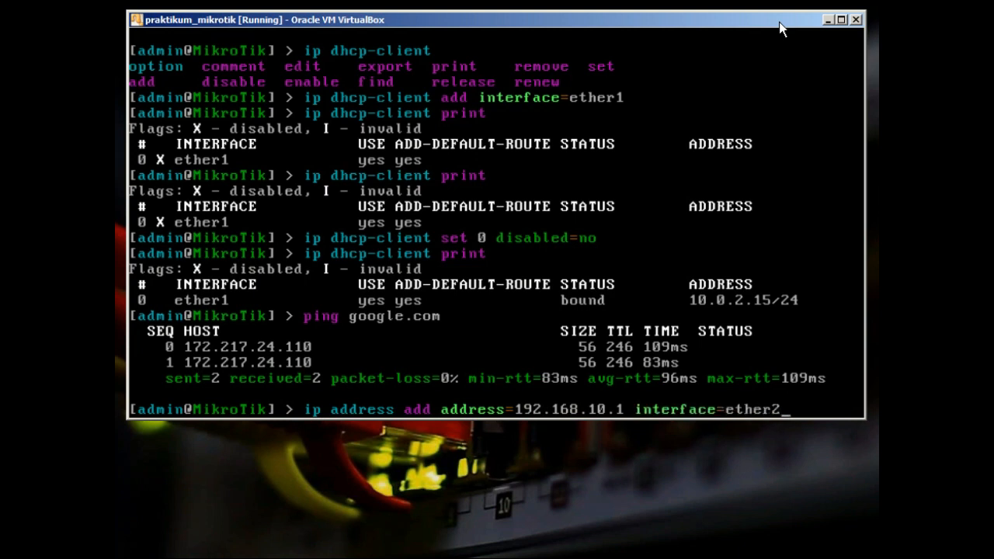
key(Return)
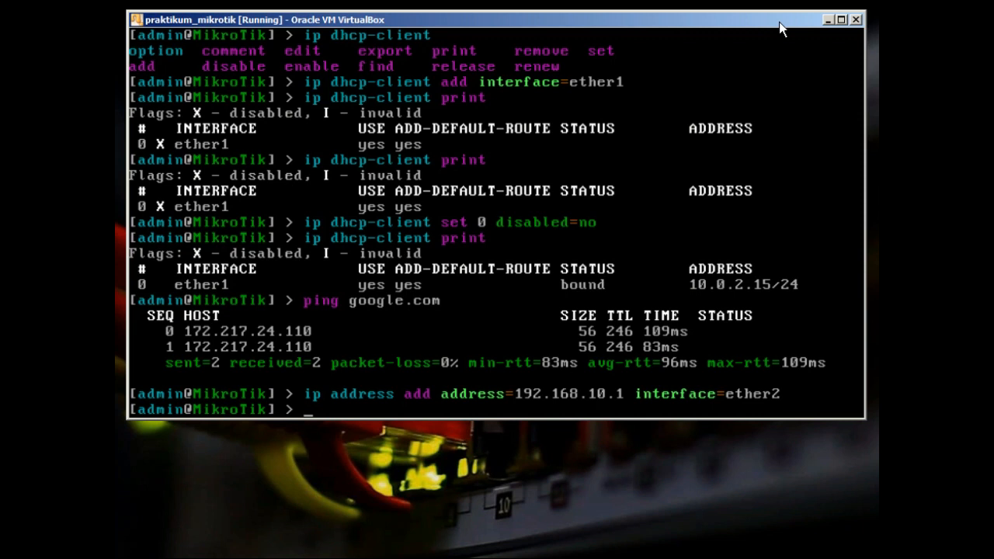
text(system backup)
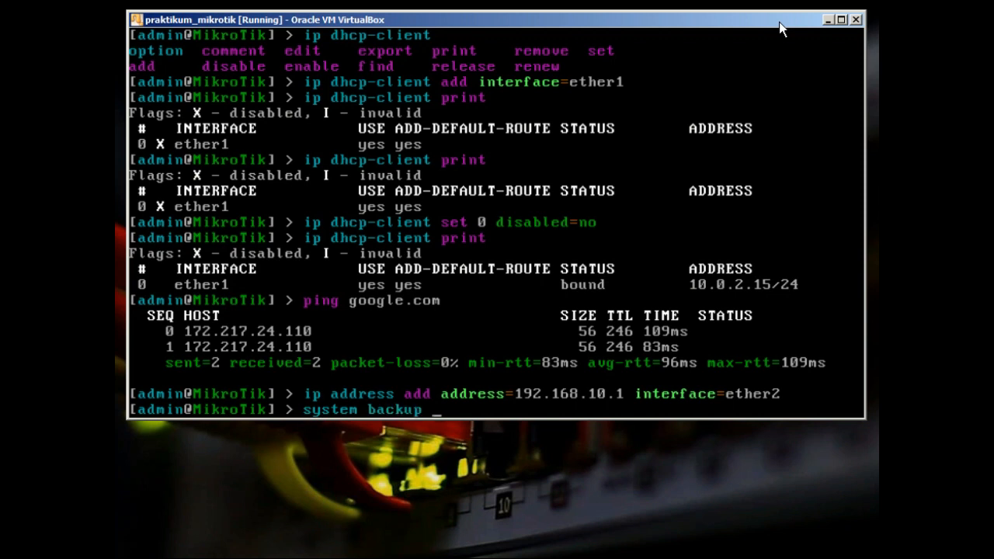
Check the system backup subcommands, then list the files stored on the router
key(Tab)
key(Tab)
text(sa)
key(Tab)
key(BackSpace)
key(BackSpace)
key(BackSpace)
key(BackSpace)
key(BackSpace)
text(sa)
key(Tab)
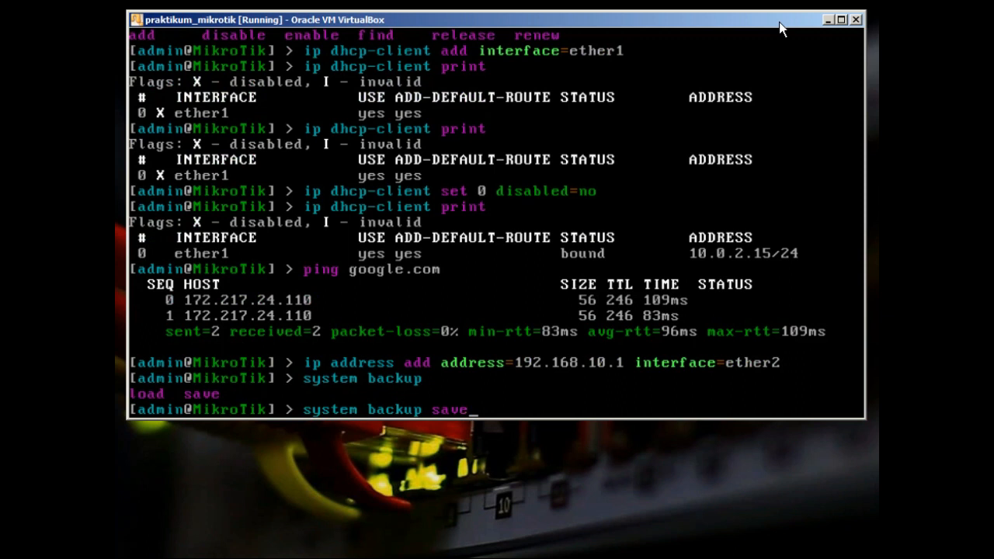
key(BackSpace)
key(BackSpace)
key(BackSpace)
key(BackSpace)
key(BackSpace)
key(BackSpace)
key(BackSpace)
key(BackSpace)
key(BackSpace)
key(BackSpace)
key(BackSpace)
key(BackSpace)
key(BackSpace)
key(BackSpace)
key(BackSpace)
key(BackSpace)
key(BackSpace)
key(BackSpace)
key(BackSpace)
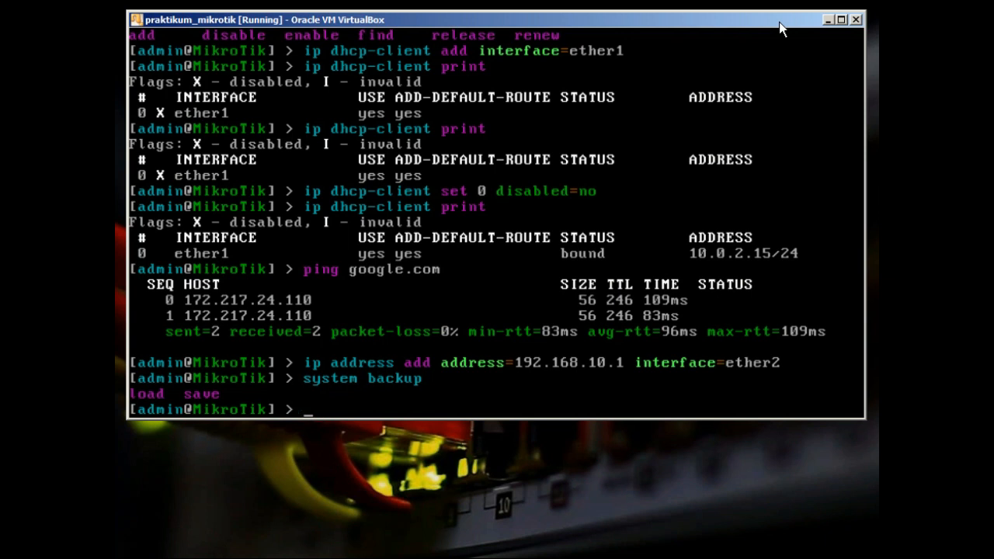
text(file print)
key(Return)
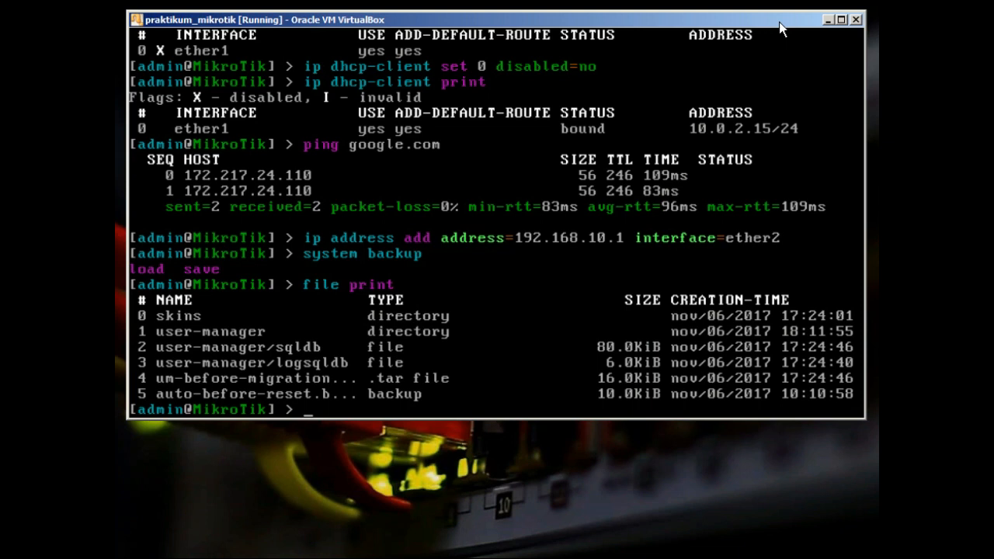
Save a password-protected backup named backup-konfigurasi_harini and confirm it in the file list
text(system backup save)
key(Tab)
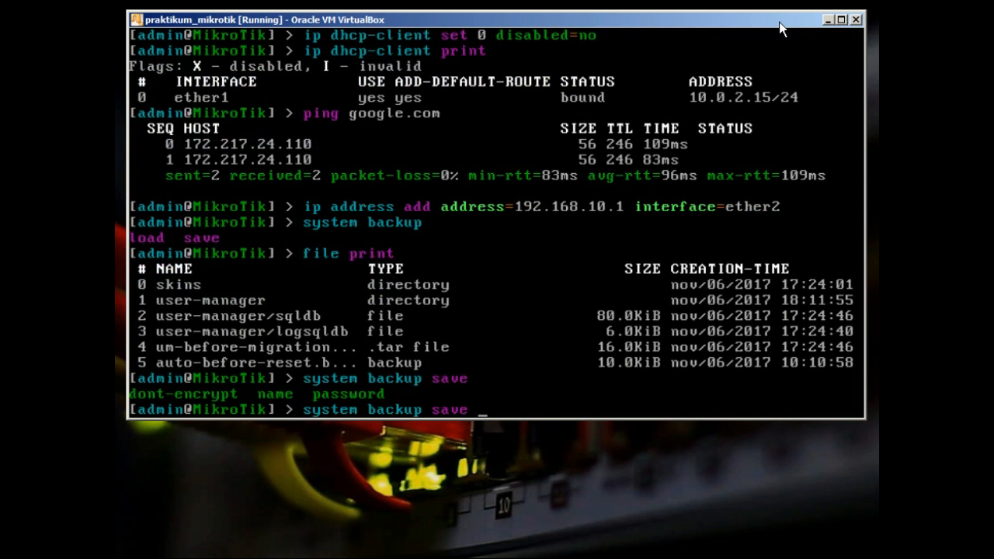
text(name=backup-k)
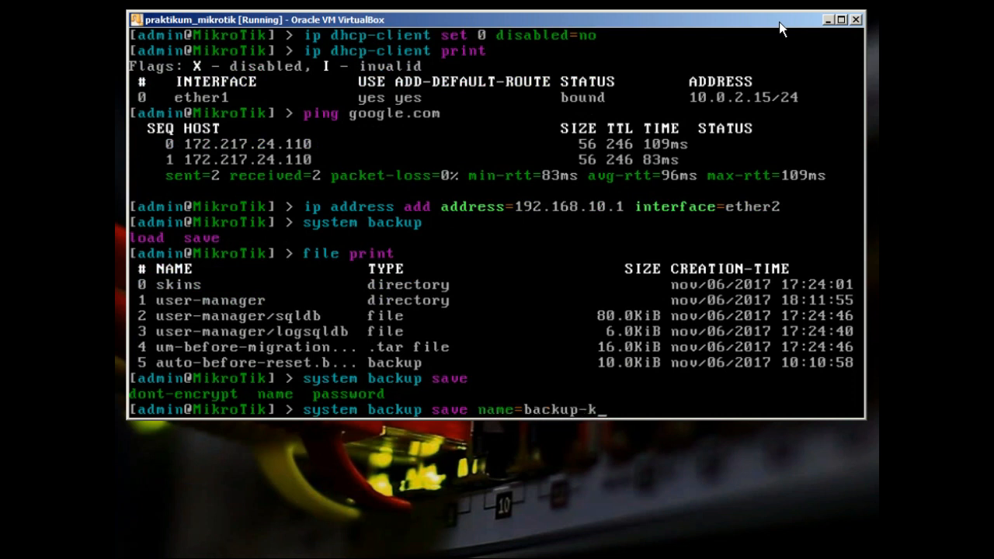
text(onfigurasi_harini)
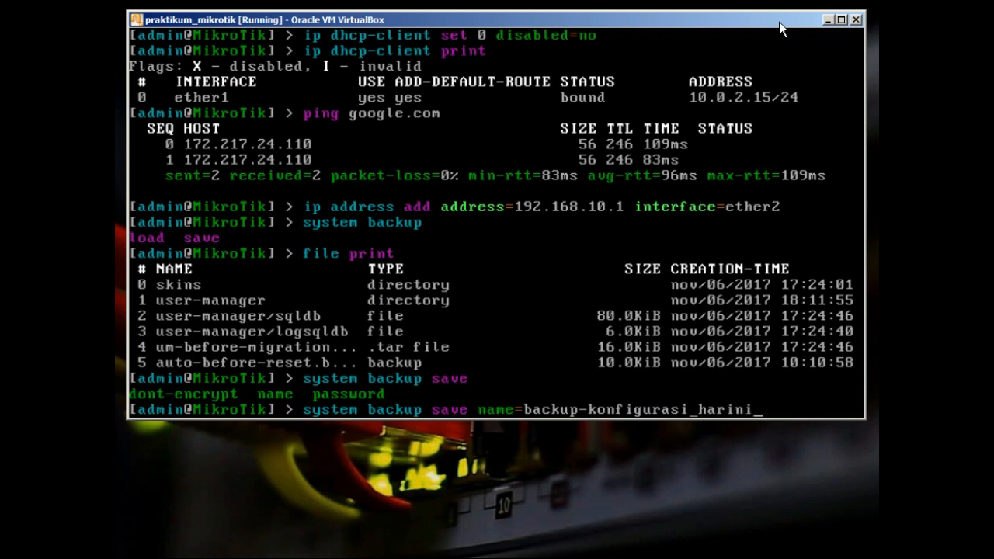
text( password=)
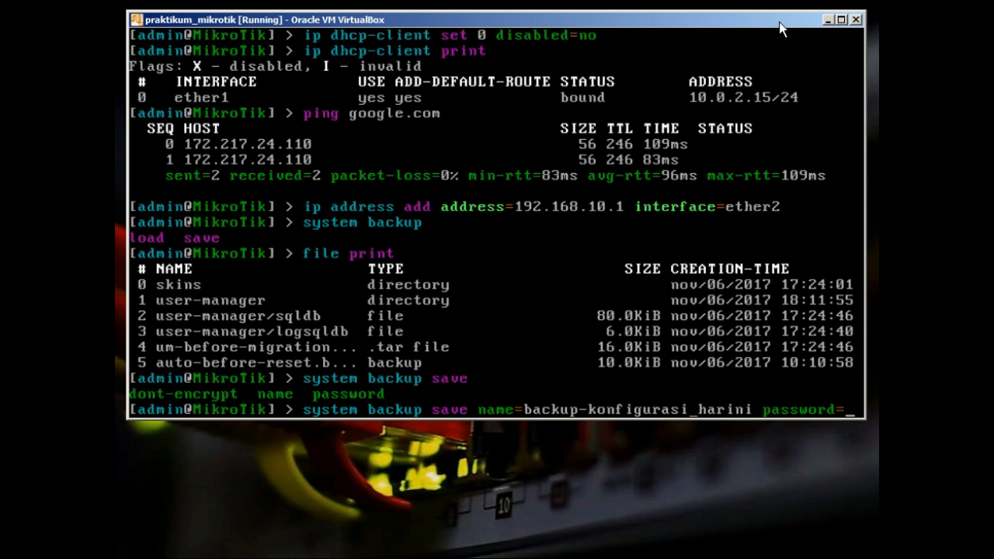
text(s)
key(BackSpace)
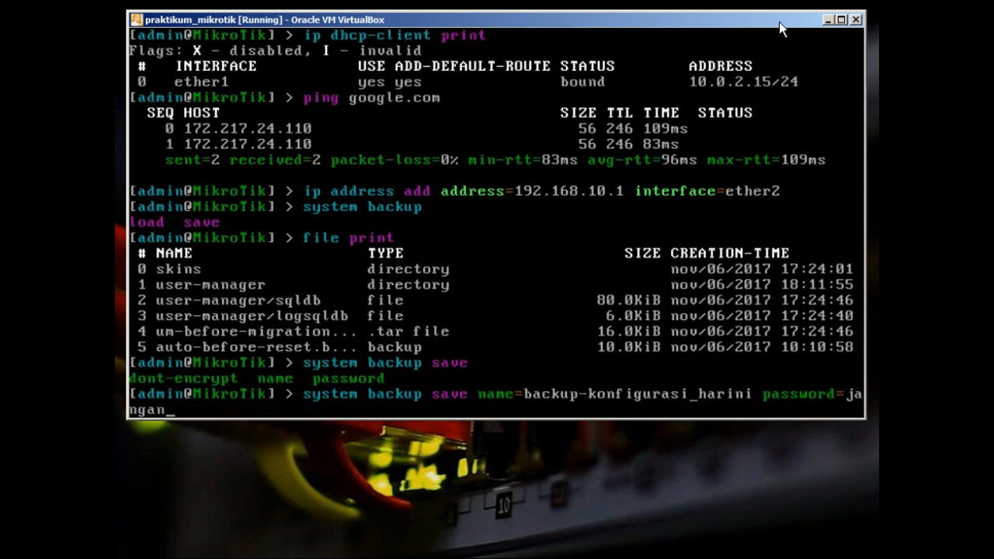
key(Return)
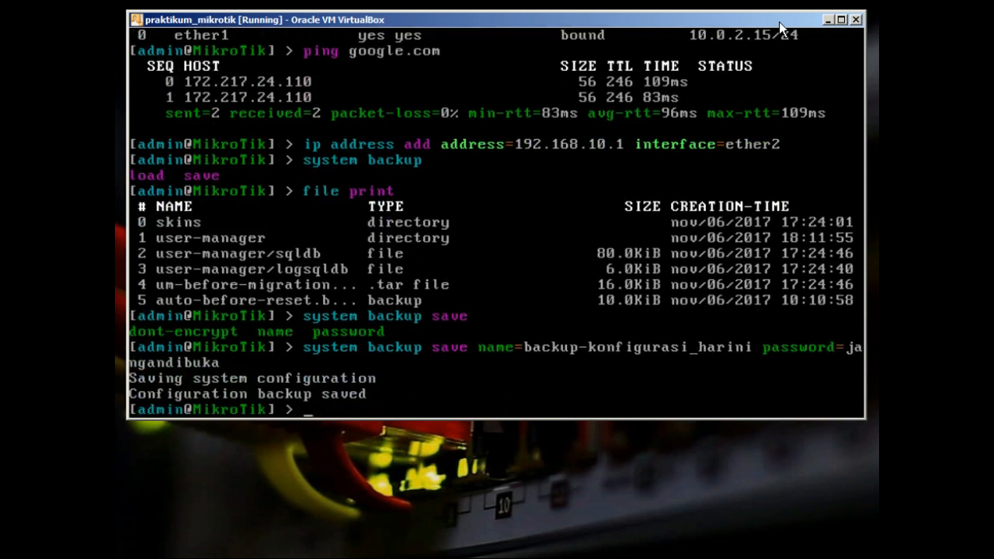
text(file print)
key(Return)
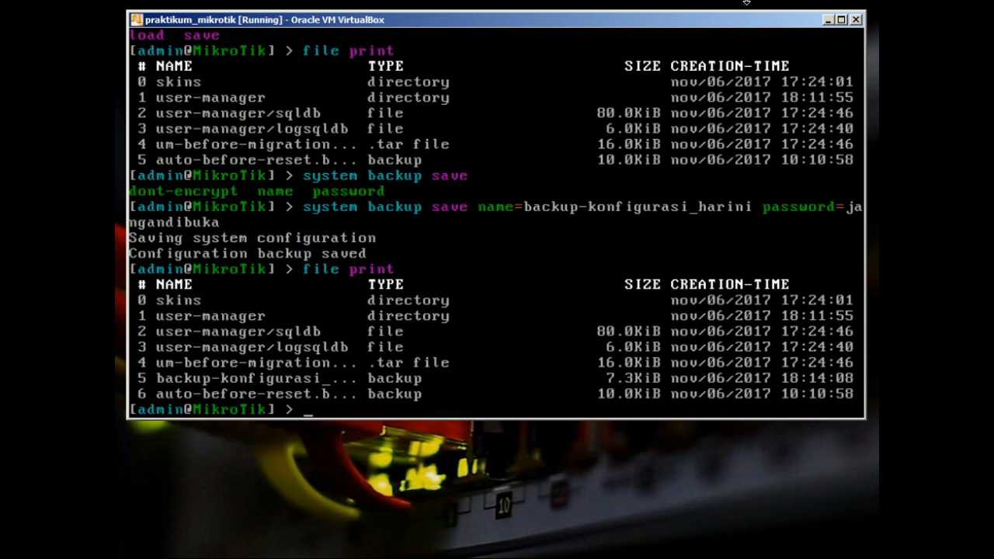
Save a second backup as backup-konfig.bin with the same password and list the files
key(Up)
key(Up)
key(Left)
key(Left)
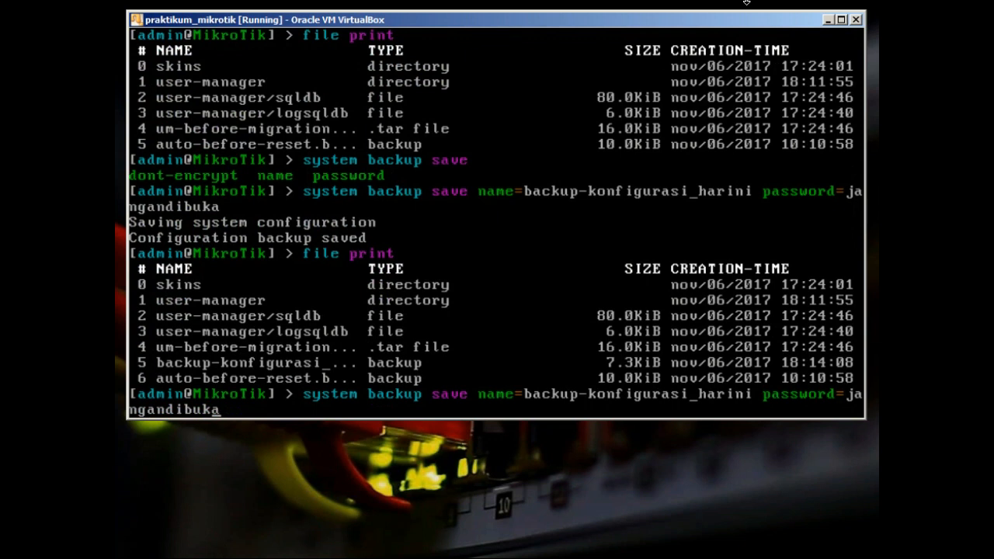
key(Left)
key(Left)
key(Left)
key(Left)
key(Left)
key(Left)
key(Left)
key(Left)
key(Left)
key(Left)
key(Left)
key(Left)
key(Left)
key(Left)
key(Left)
key(Left)
key(Left)
key(Left)
key(Left)
key(Left)
key(Right)
key(BackSpace)
key(BackSpace)
key(BackSpace)
key(BackSpace)
key(BackSpace)
key(BackSpace)
key(BackSpace)
key(BackSpace)
key(BackSpace)
key(BackSpace)
key(BackSpace)
key(BackSpace)
key(BackSpace)
key(BackSpace)
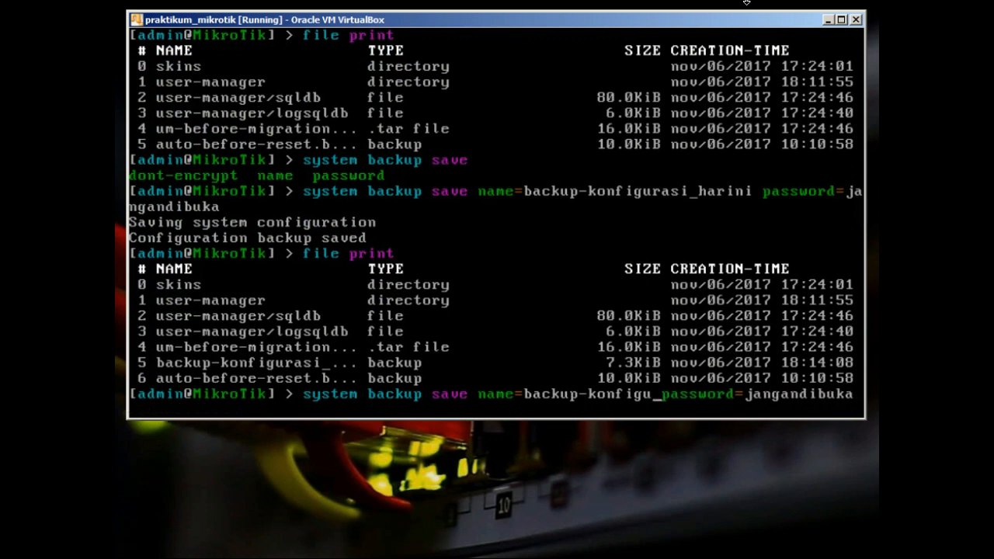
key(BackSpace)
text(fig.)
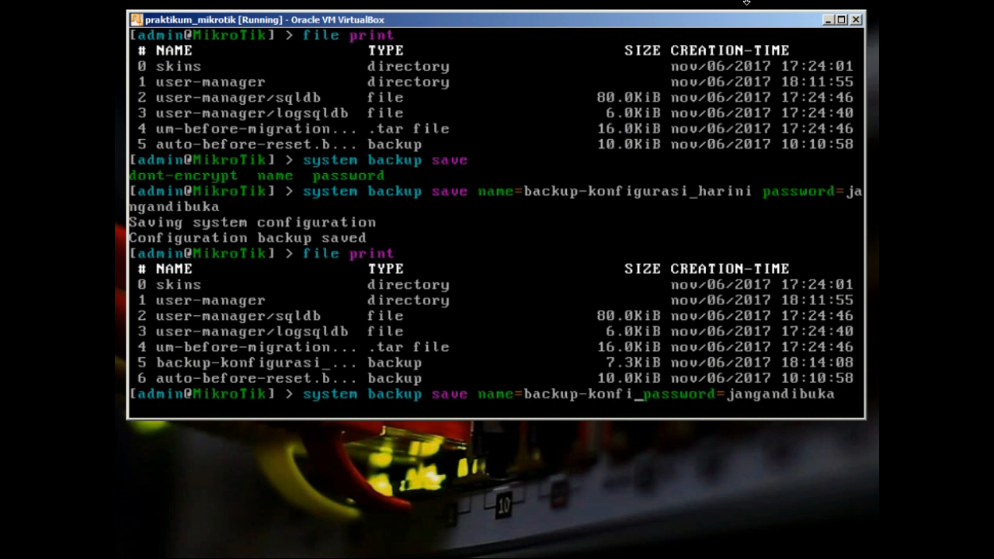
text(bin)
key(Return)
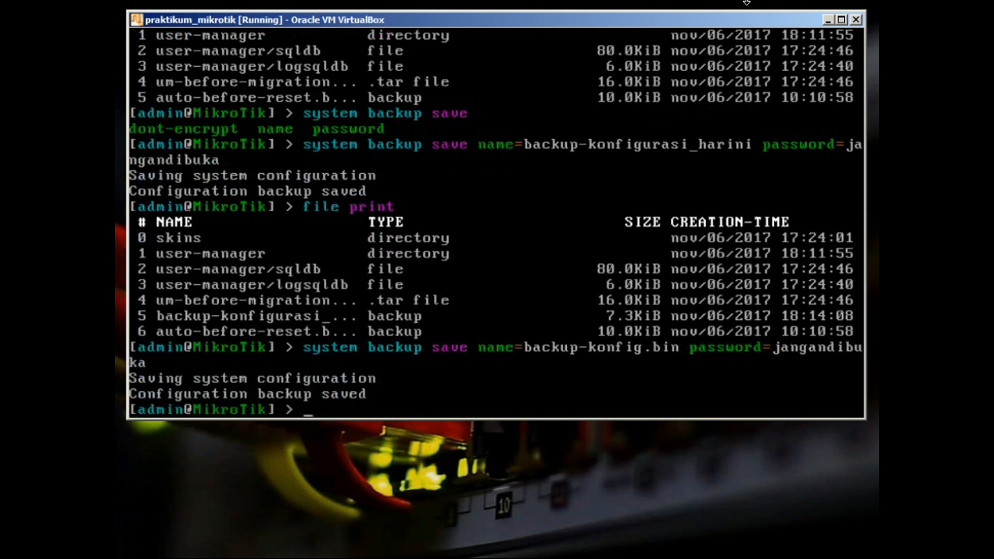
text(file print)
key(Return)
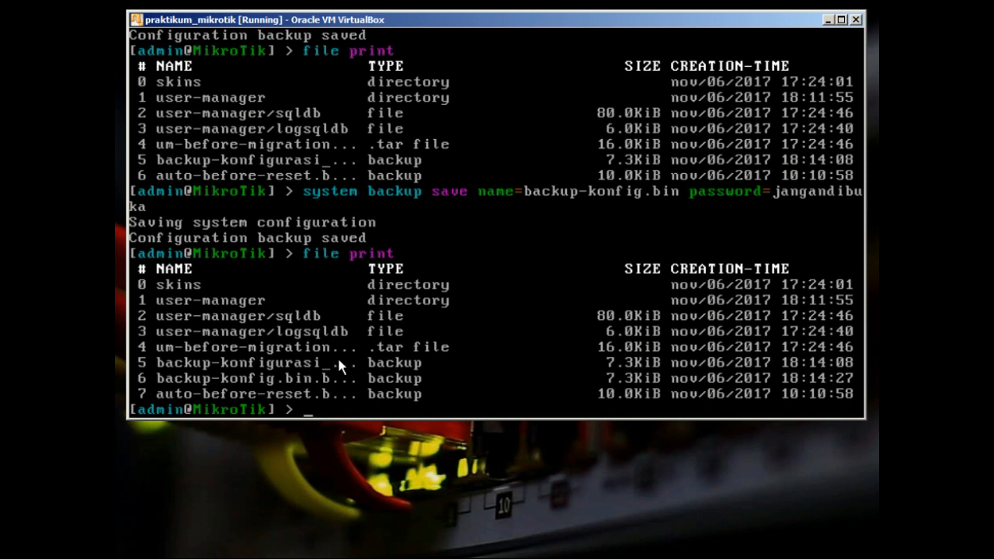
Begin an export command and display its available options
text(import)
key(BackSpace)
key(BackSpace)
key(BackSpace)
key(BackSpace)
key(BackSpace)
key(BackSpace)
key(BackSpace)
text(export)
key(Tab)
key(Tab)
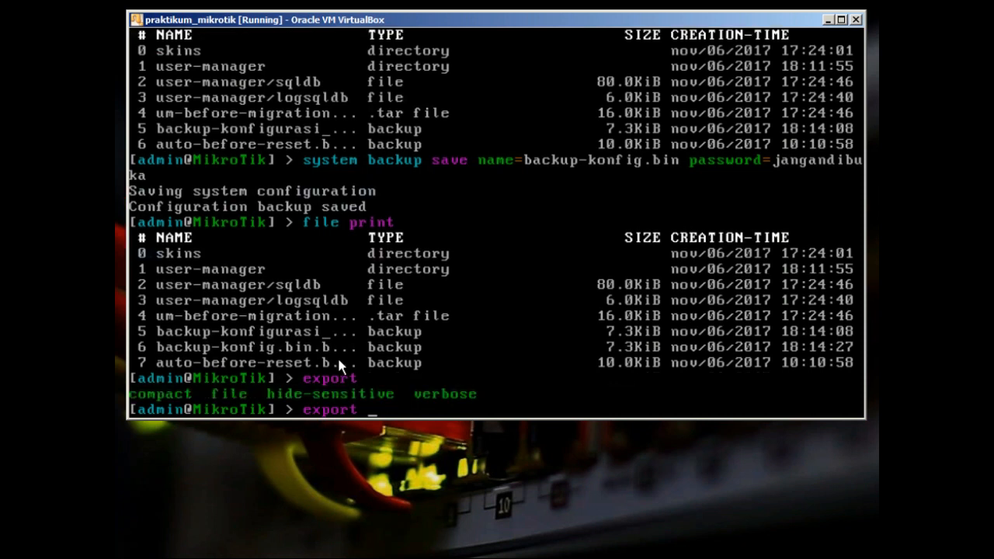
Export the IP addresses to backup-ip.rsc and confirm it in the file list
text(file=)
key(BackSpace)
key(BackSpace)
key(BackSpace)
key(BackSpace)
key(BackSpace)
key(BackSpace)
key(BackSpace)
key(BackSpace)
key(BackSpace)
key(BackSpace)
key(BackSpace)
key(BackSpace)
text(ip address export)
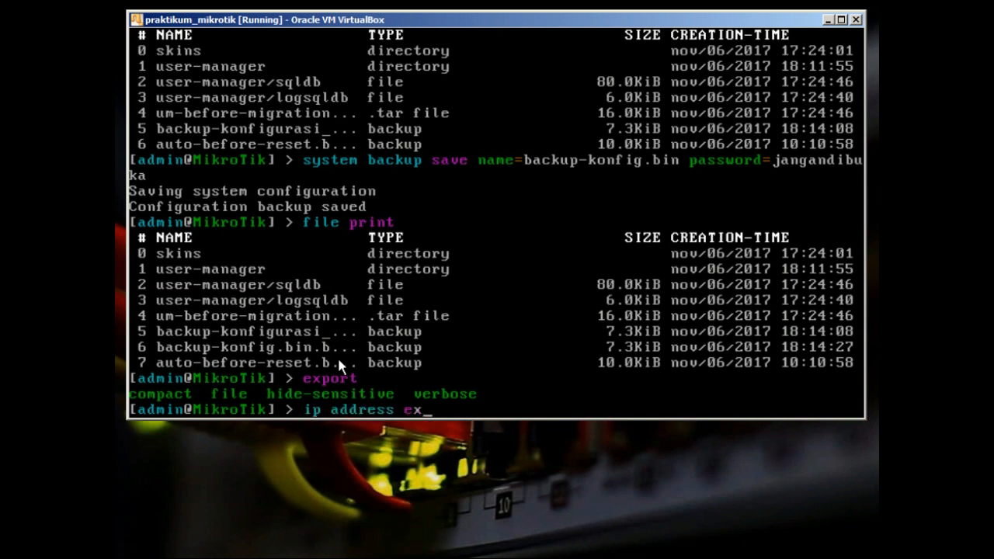
key(Tab)
key(Tab)
text(fi)
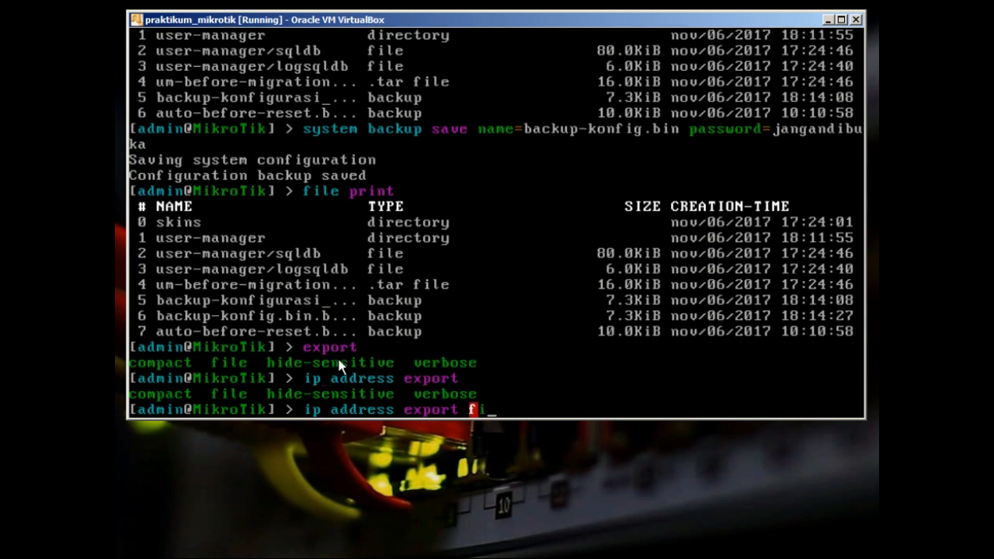
text(le=backup-ip.rsc)
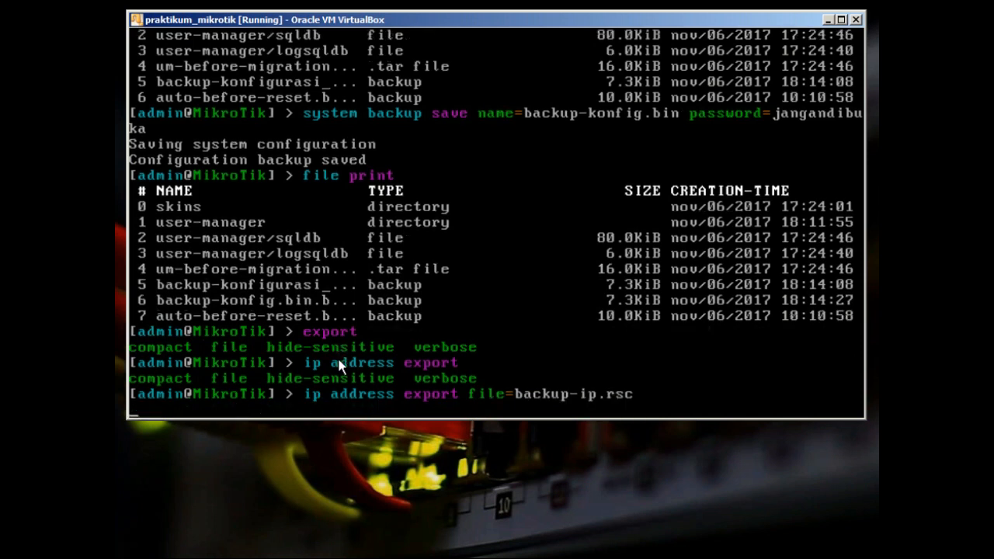
key(Return)
key(Return)
key(Up)
key(Up)
key(Up)
key(Up)
key(Up)
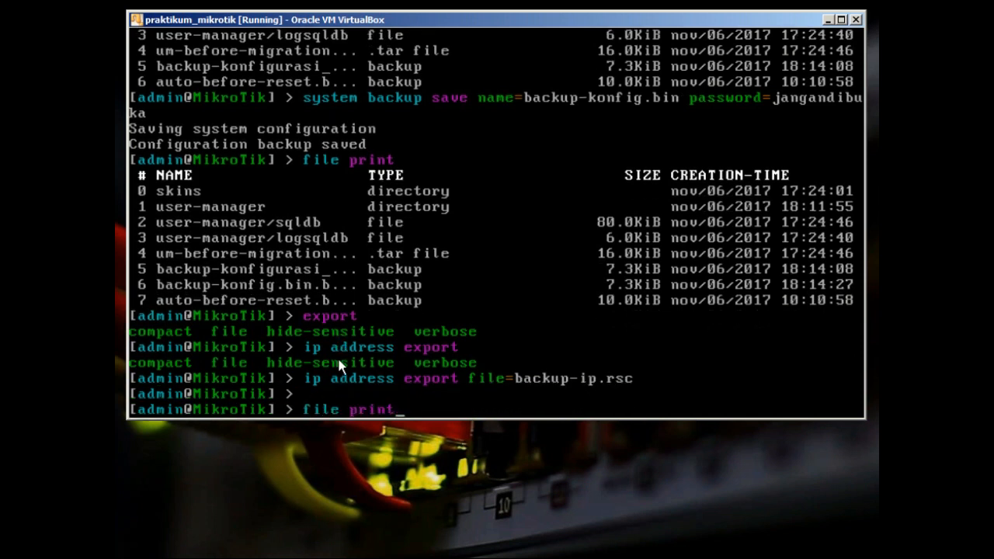
key(Down)
key(Return)
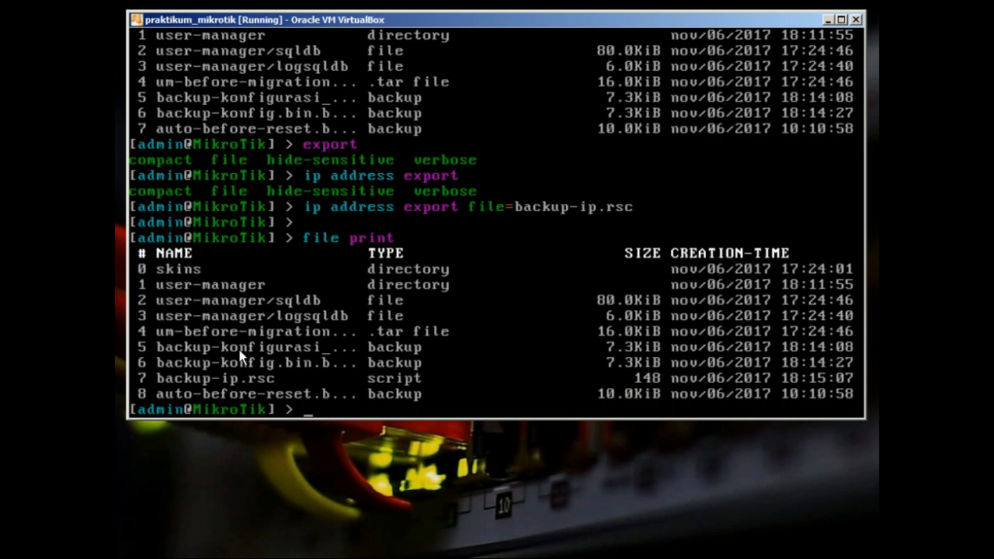
Export the whole configuration to seluruh.rsc and confirm it in the file list
text(export fi)
key(Tab)
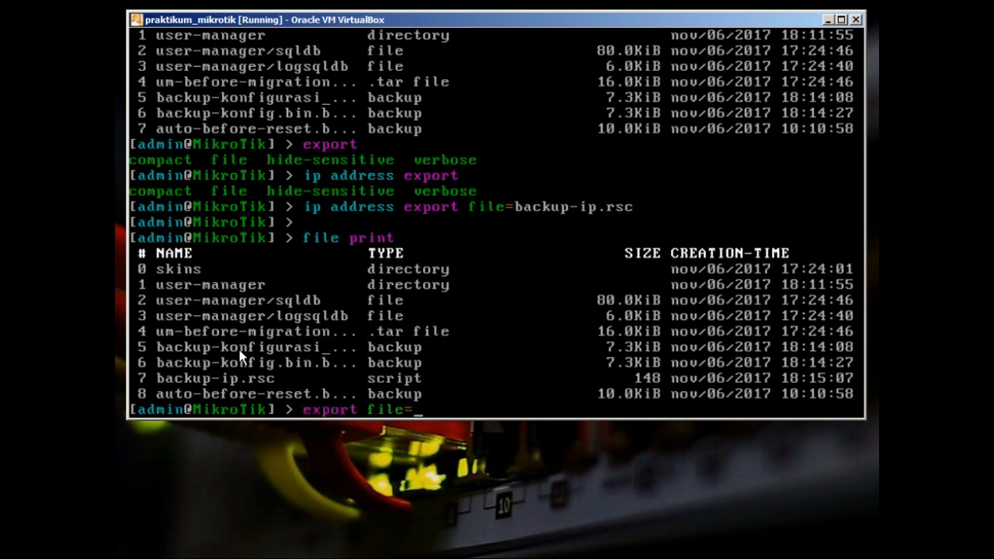
text(seluruh.rsc)
key(Return)
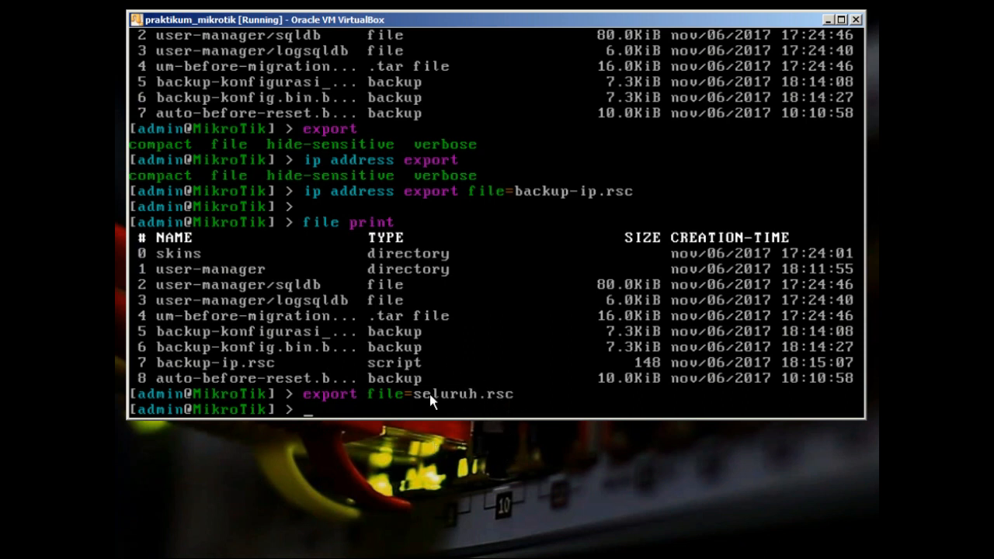
text(file print)
key(Return)
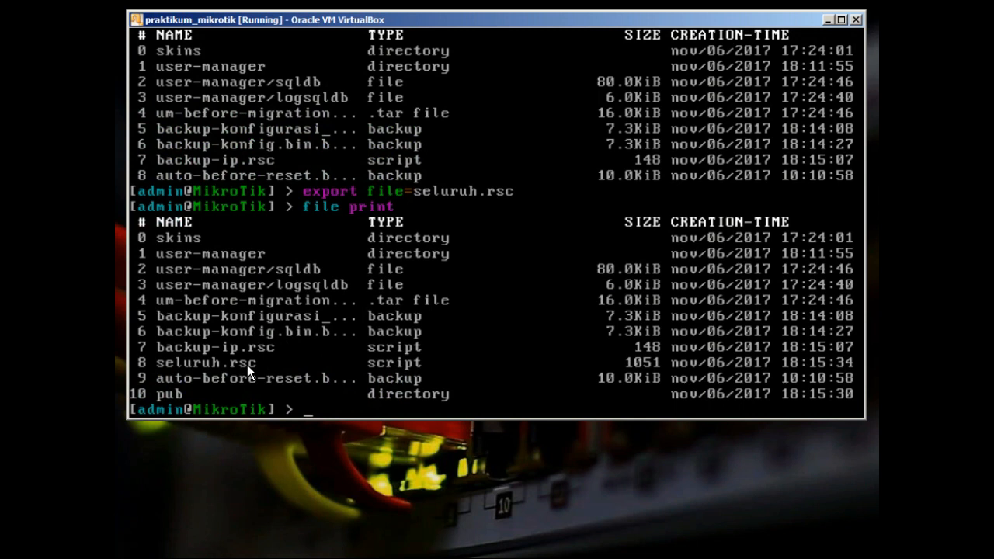
key(Tab)
key(Tab)
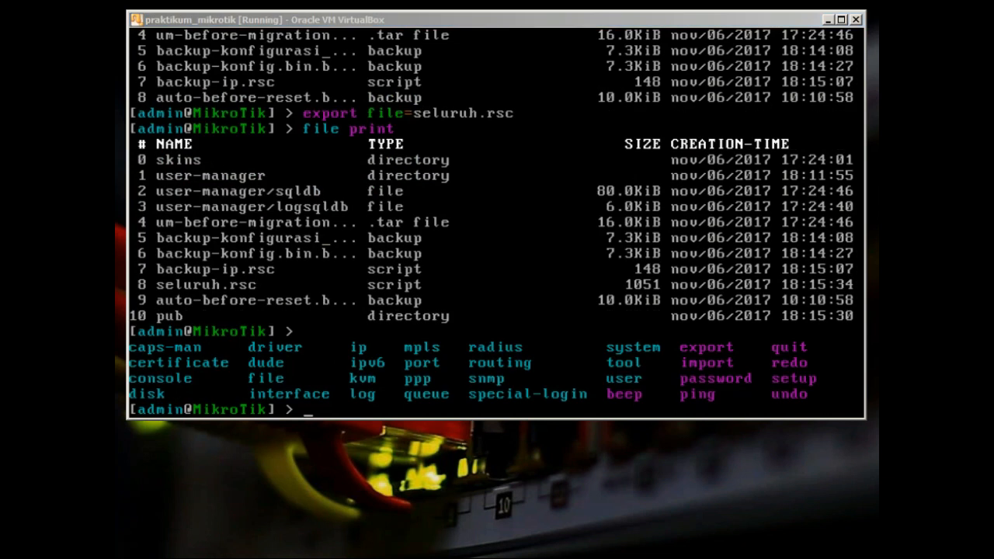
Reconnect WinBox to the router with an empty password and dismiss the software key notice
key(alt+Tab)
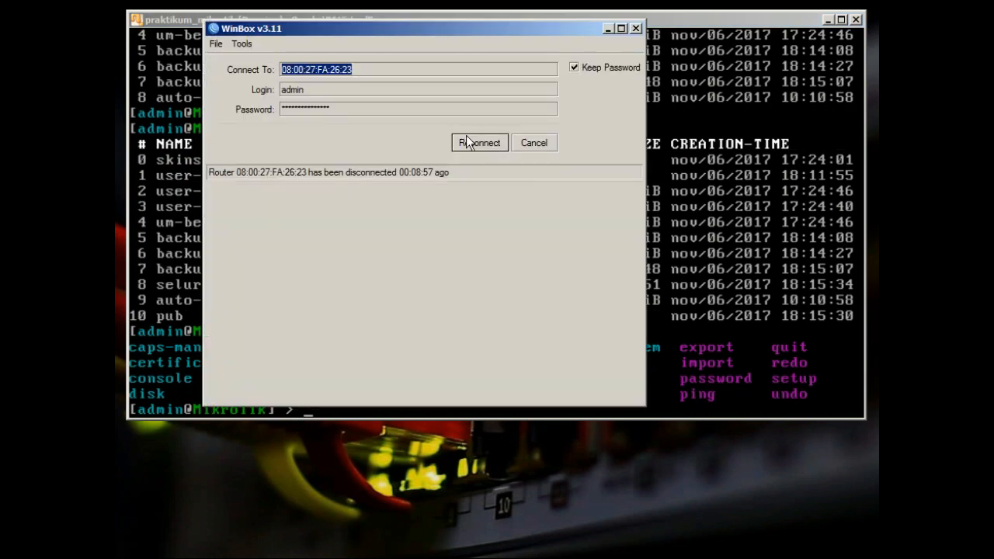
click(466, 137)
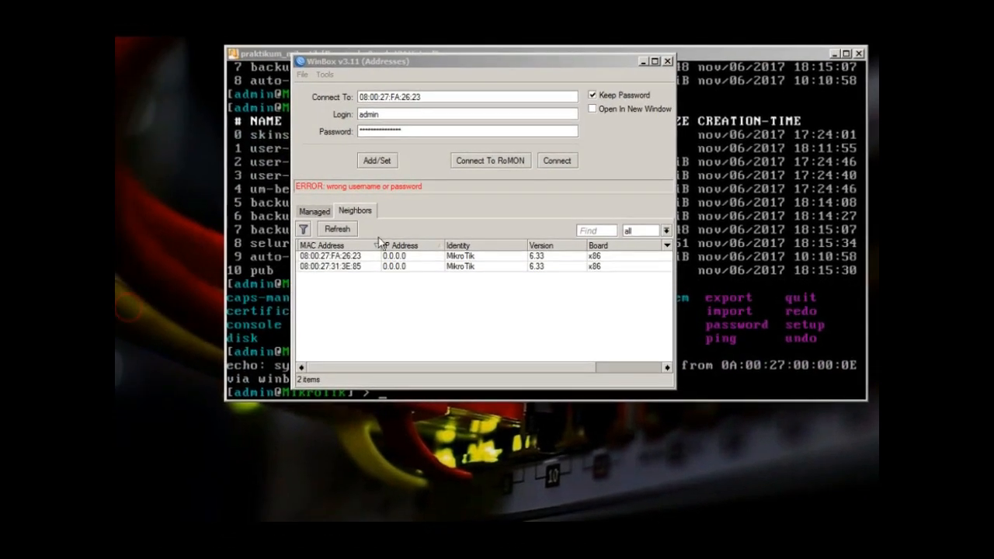
double_click(413, 133)
key(BackSpace)
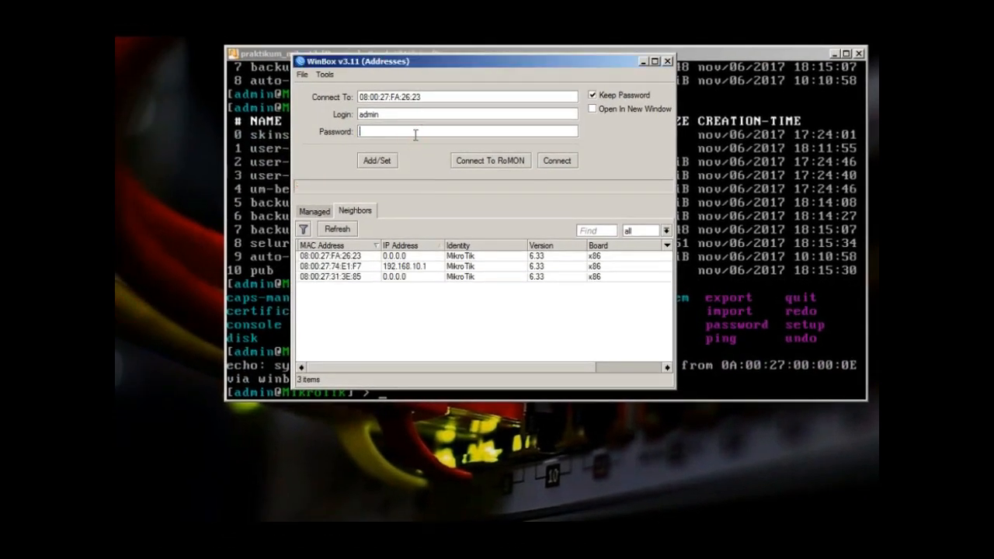
click(567, 163)
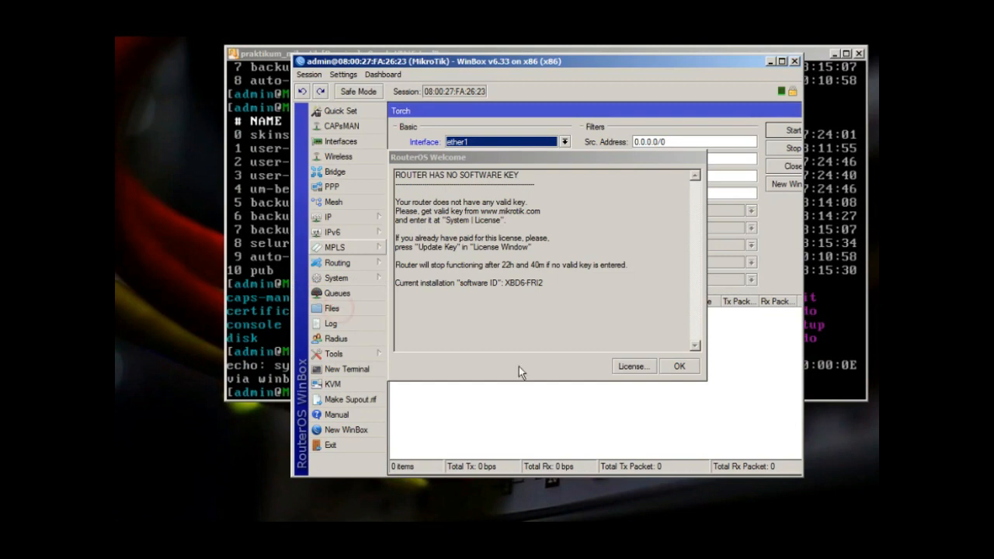
click(673, 370)
Copy seluruh.rsc, backup-ip.rsc and backup-konfig.bin.backup from the router's Files to the desktop
click(364, 309)
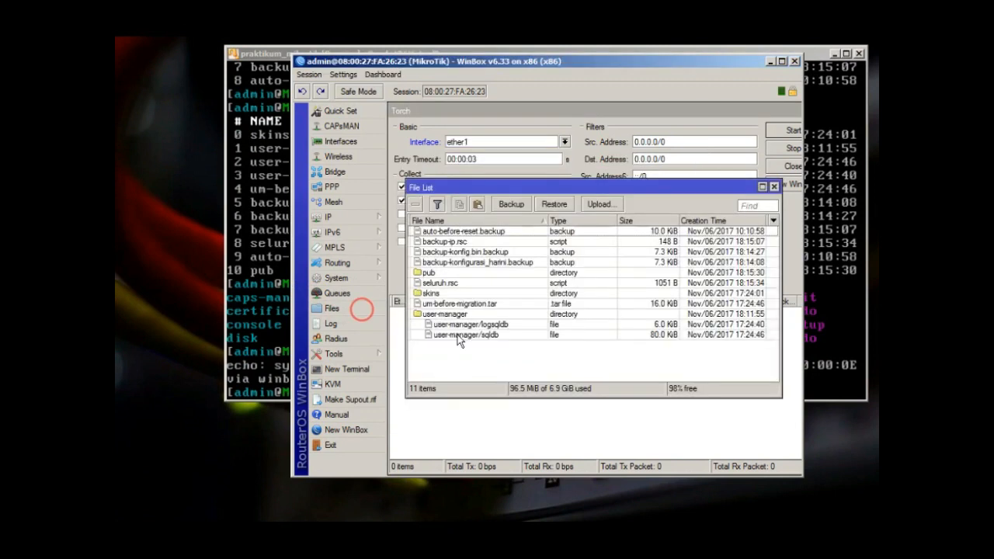
click(449, 283)
click(152, 323)
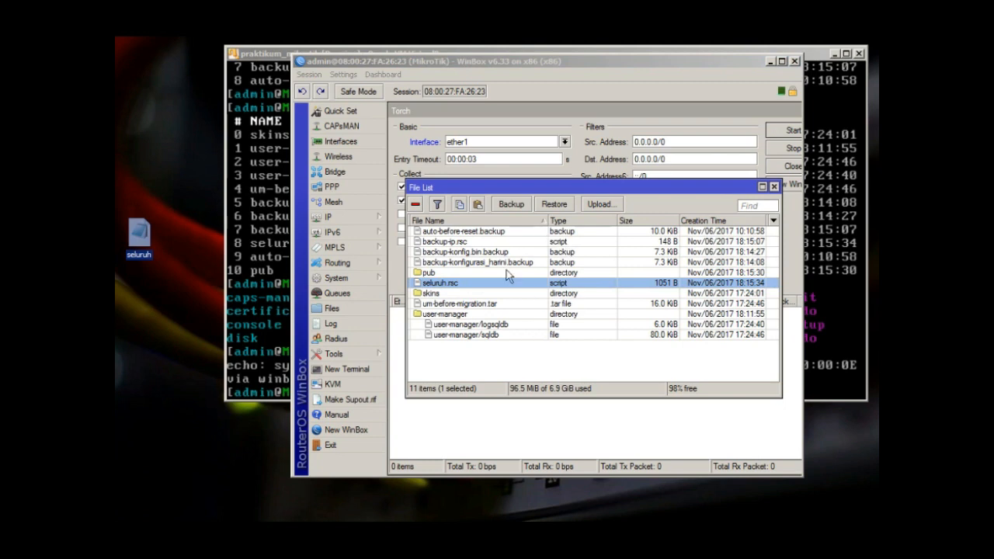
drag(444, 241, 144, 291)
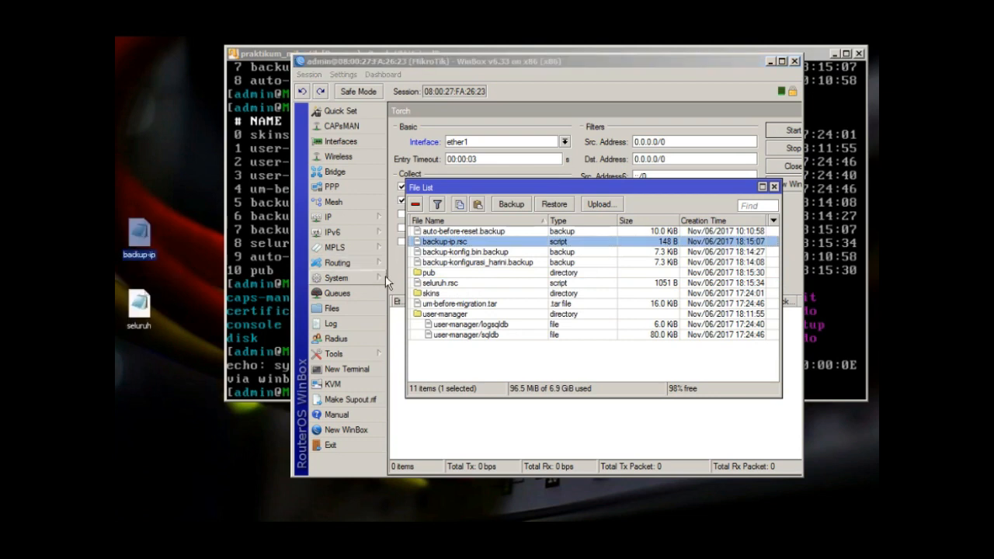
drag(470, 253, 144, 179)
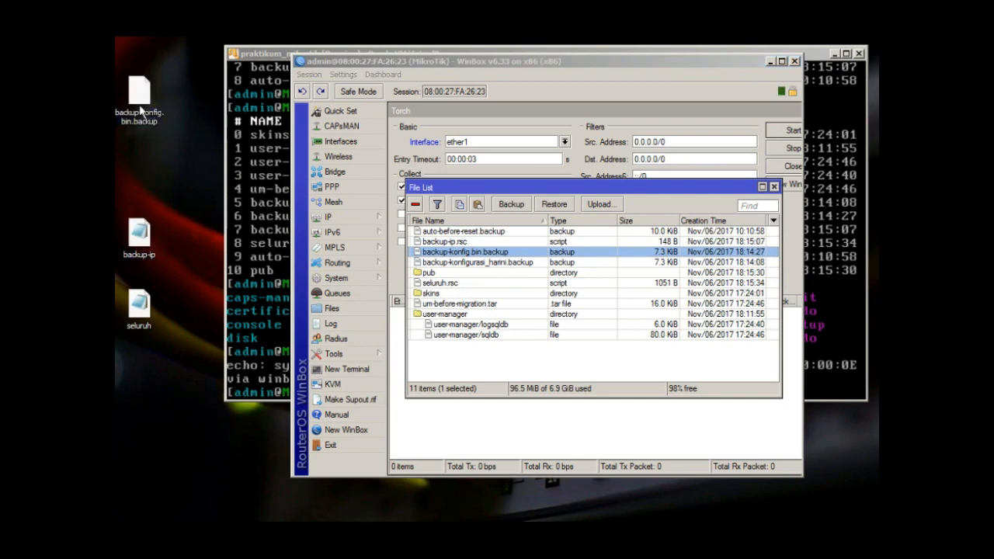
Open backup-konfig.bin.backup in Notepad++ to inspect its contents
double_click(146, 104)
right_click(146, 103)
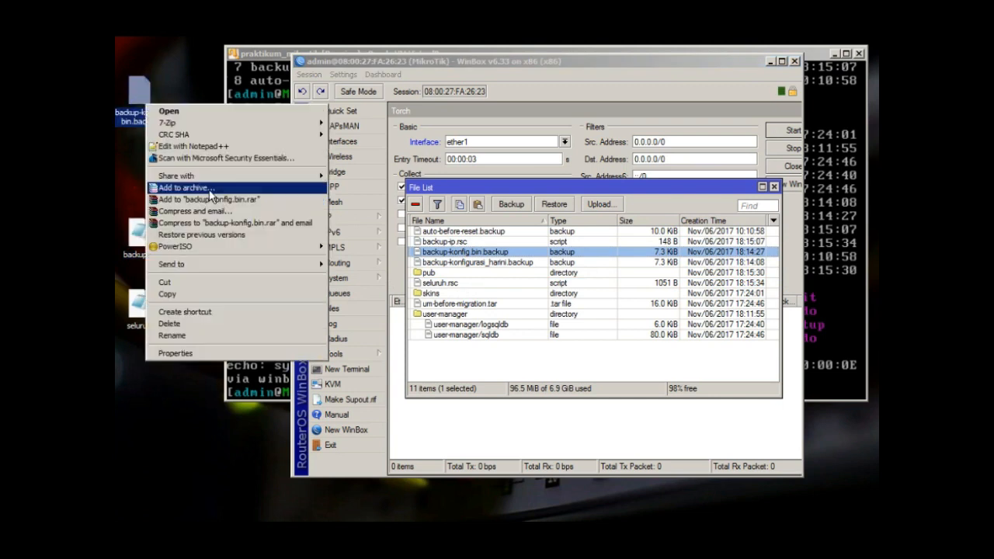
click(199, 145)
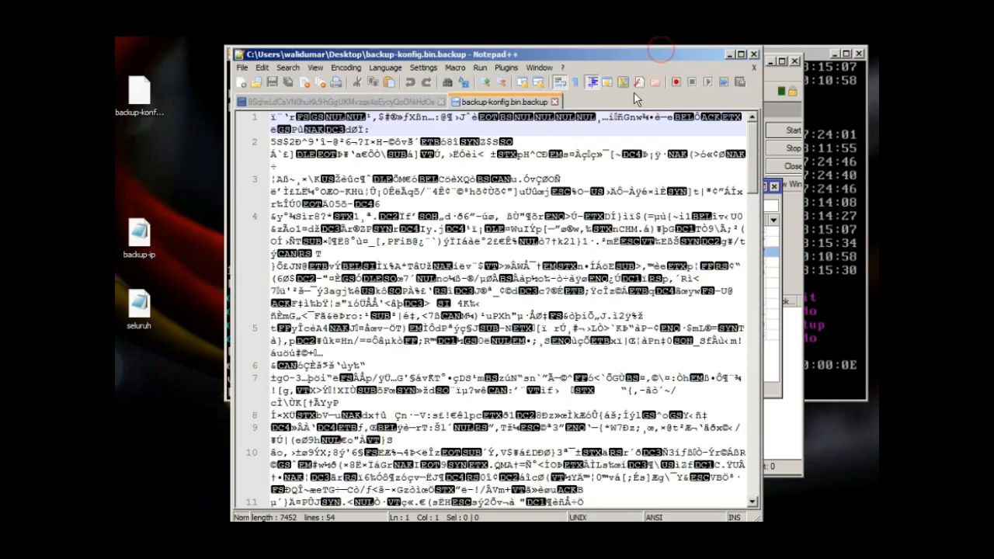
drag(525, 167, 675, 475)
click(753, 55)
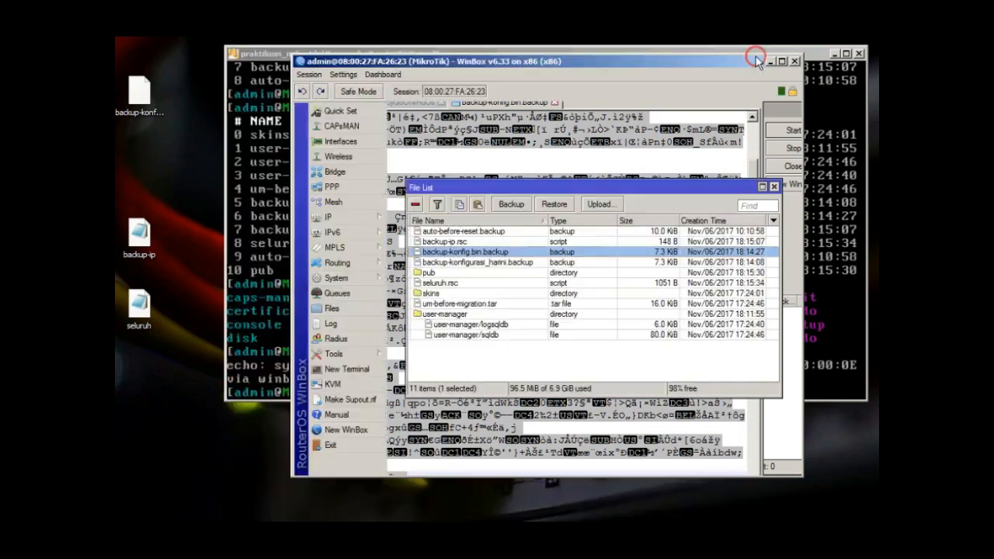
right_click(150, 235)
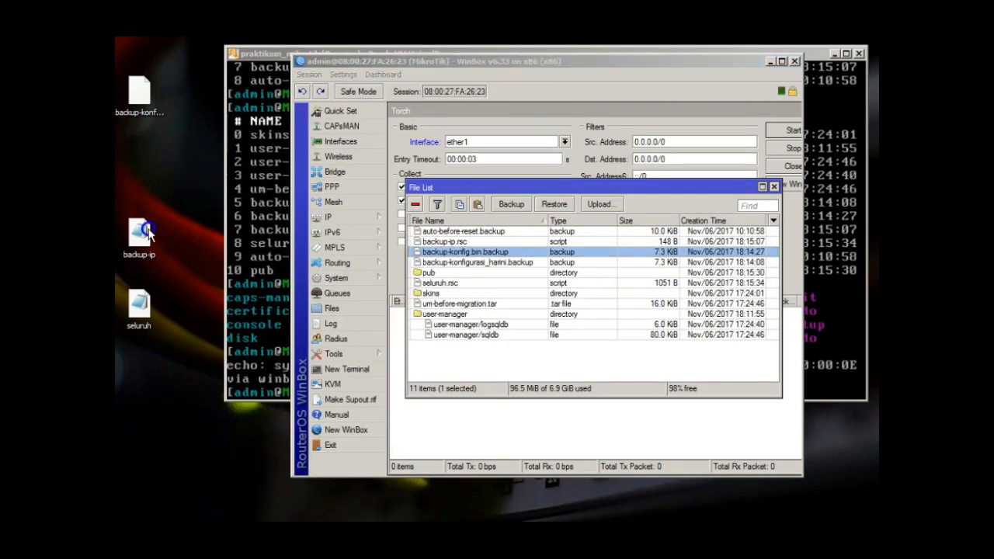
click(185, 287)
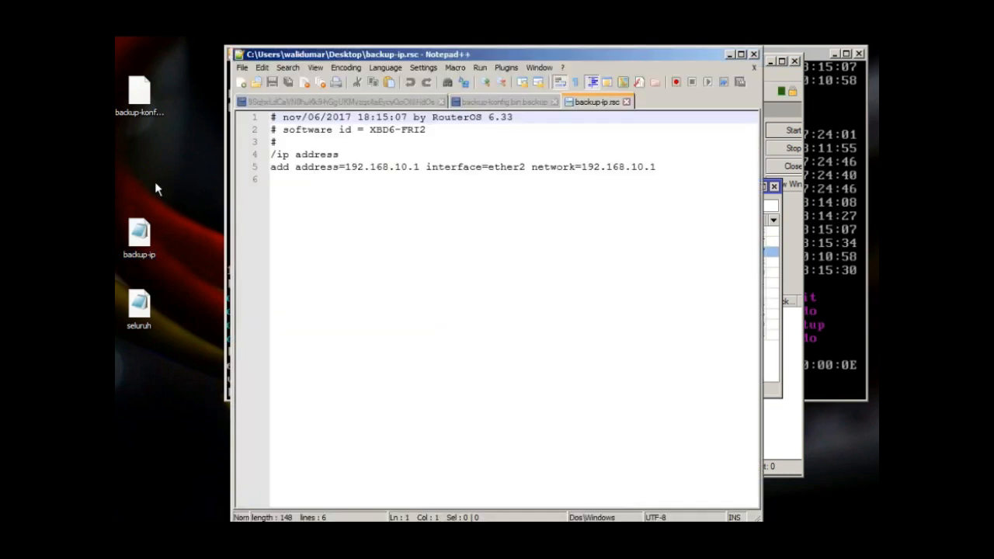
drag(338, 130, 411, 244)
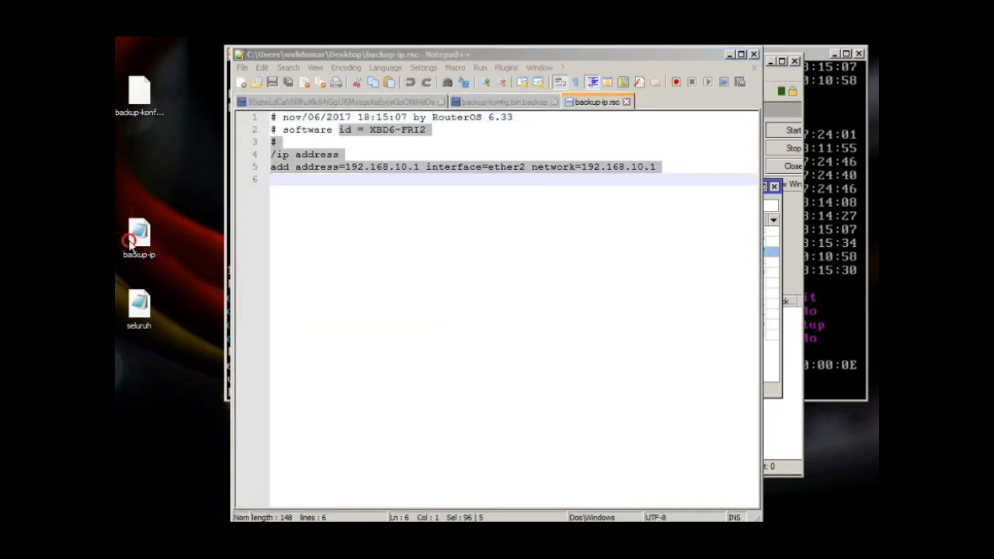
click(313, 188)
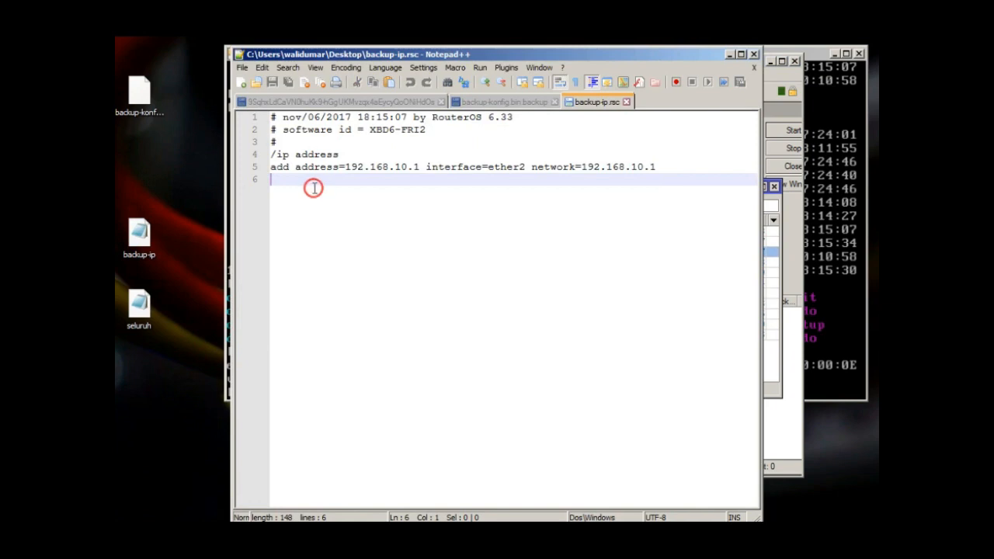
click(264, 167)
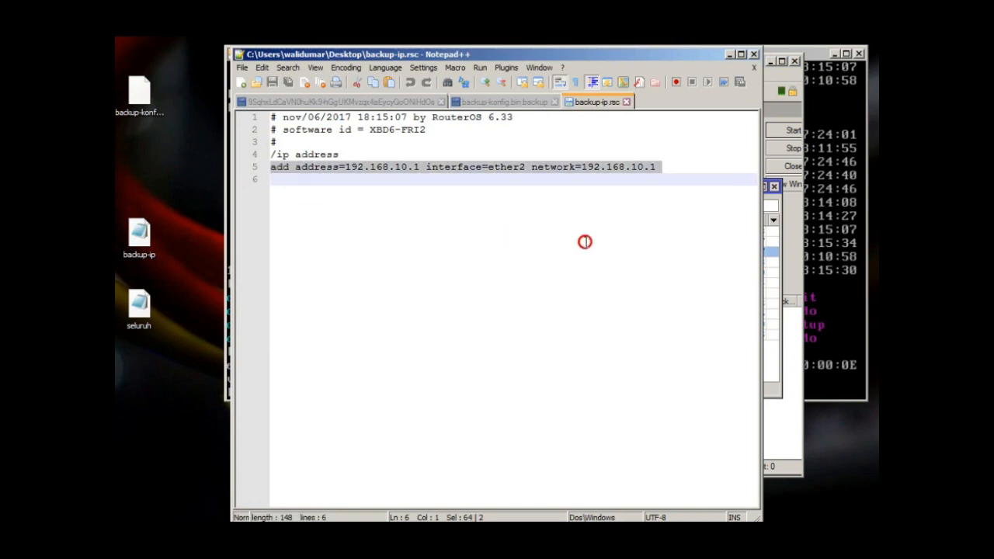
click(139, 305)
double_click(139, 305)
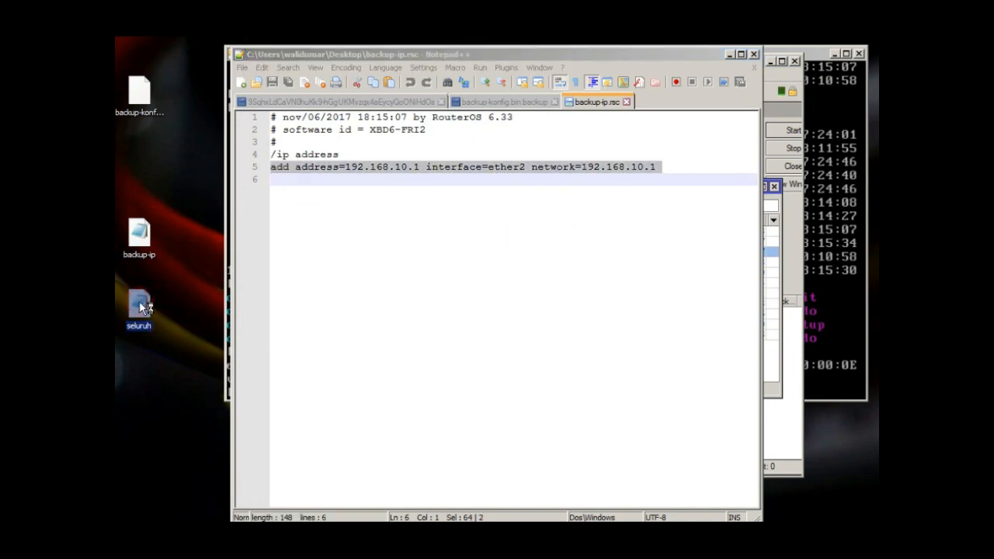
drag(380, 105, 580, 474)
double_click(564, 347)
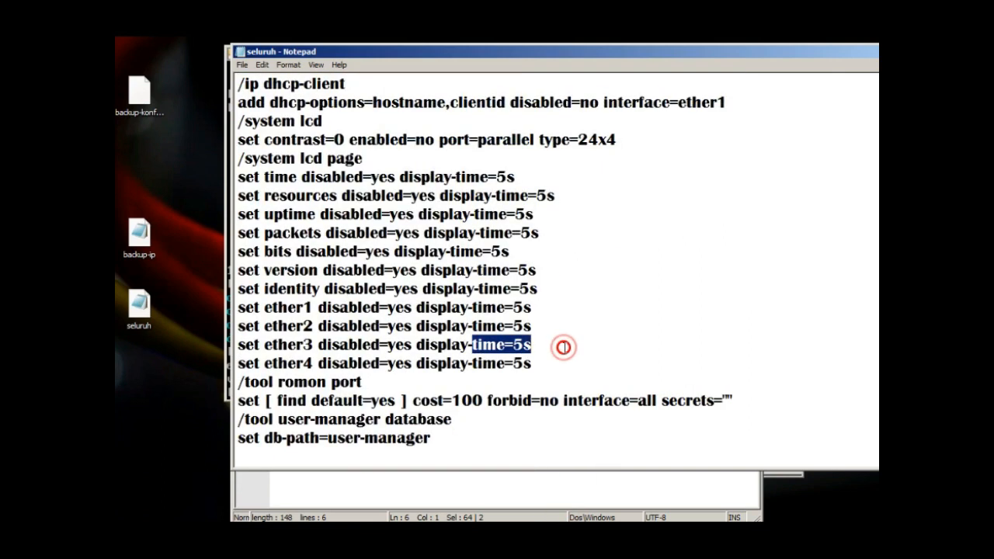
click(571, 478)
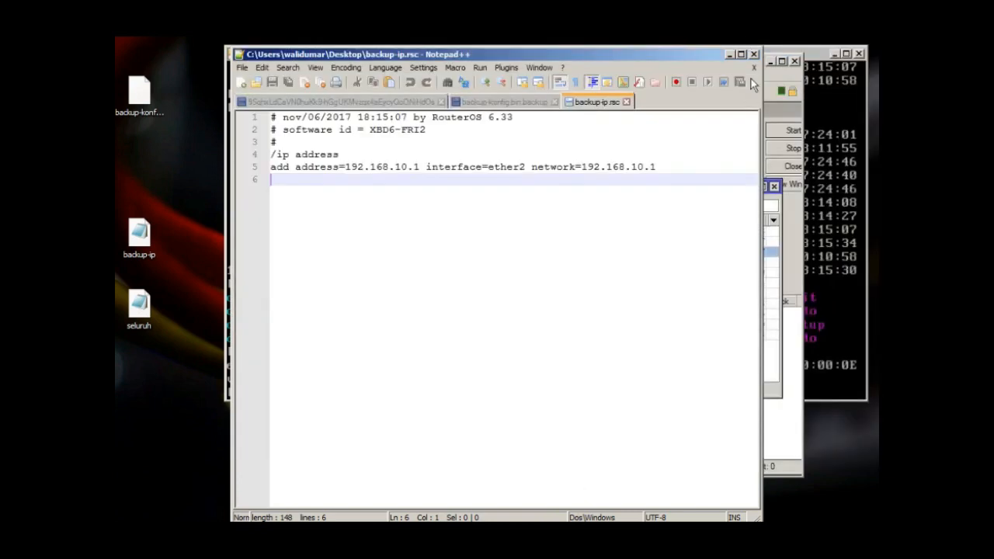
click(753, 55)
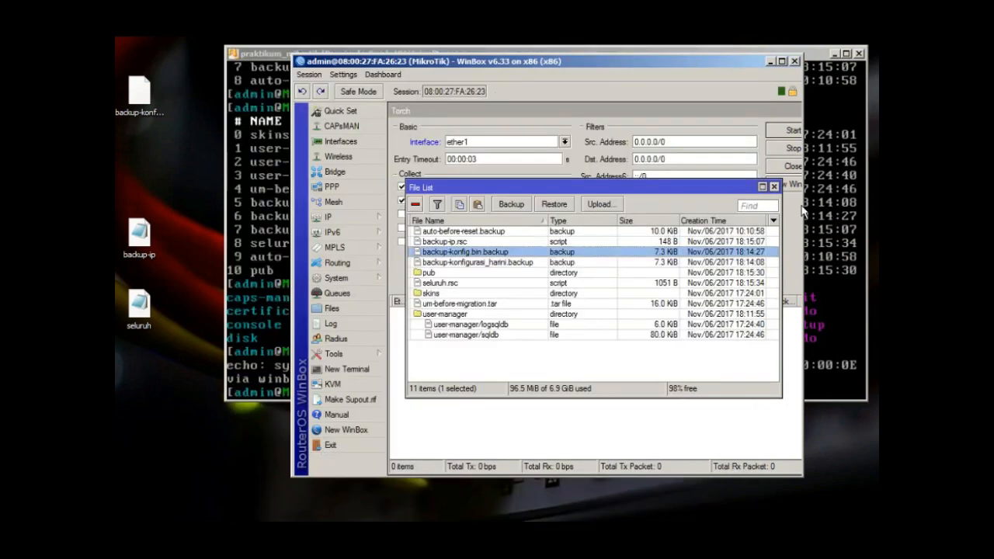
Delete addresses 10.0.2.15/24 and 192.168.10.1 from the router's IP address list
double_click(710, 194)
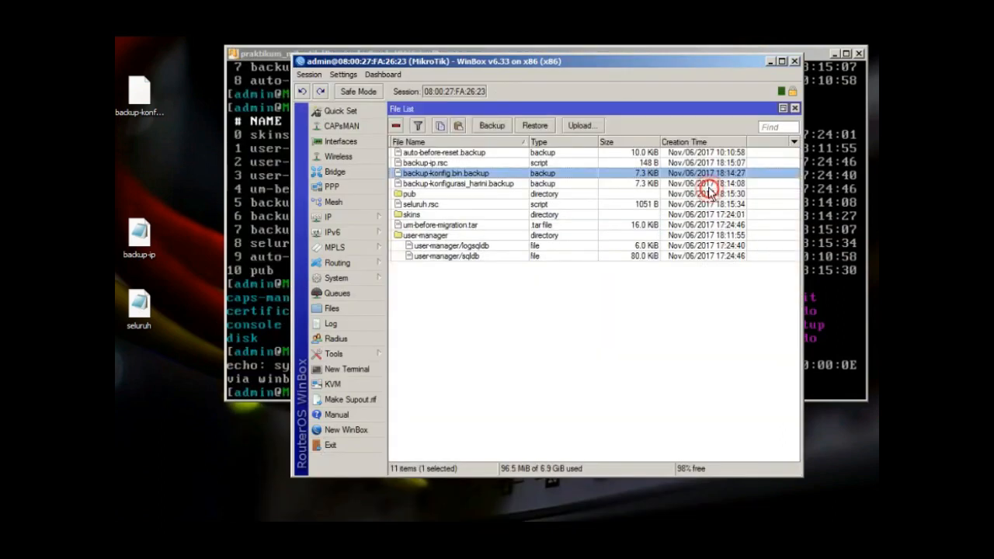
click(354, 218)
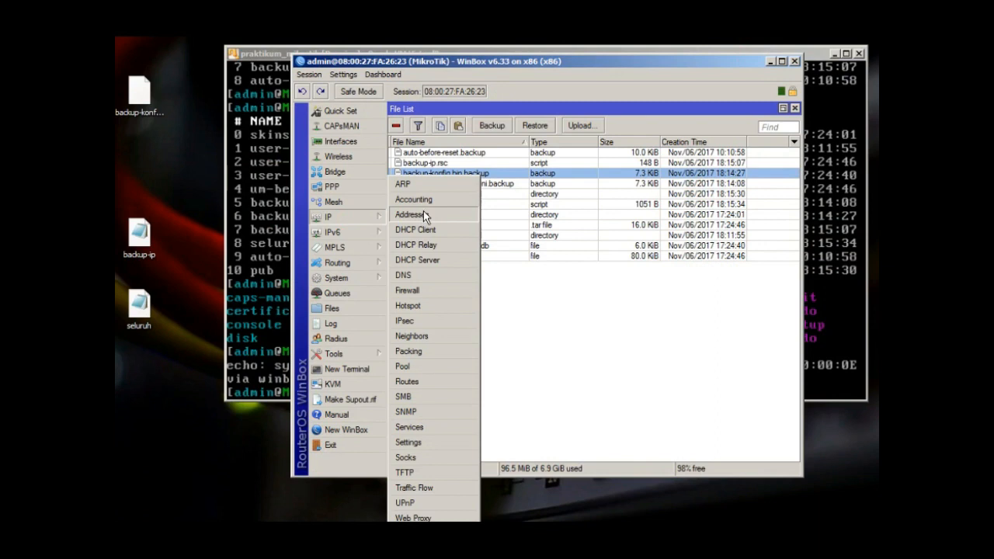
click(422, 213)
click(526, 194)
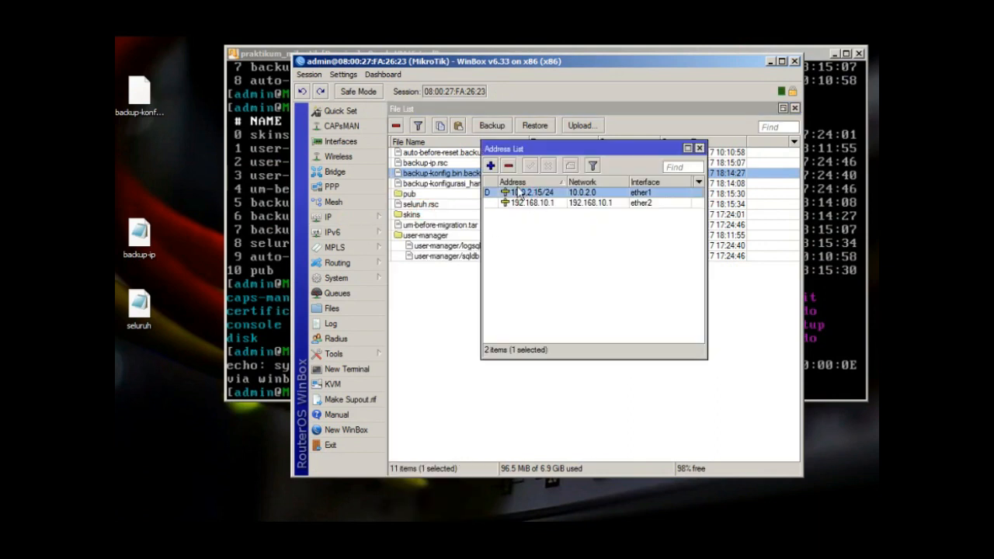
click(508, 167)
click(506, 192)
click(508, 166)
drag(523, 153, 520, 201)
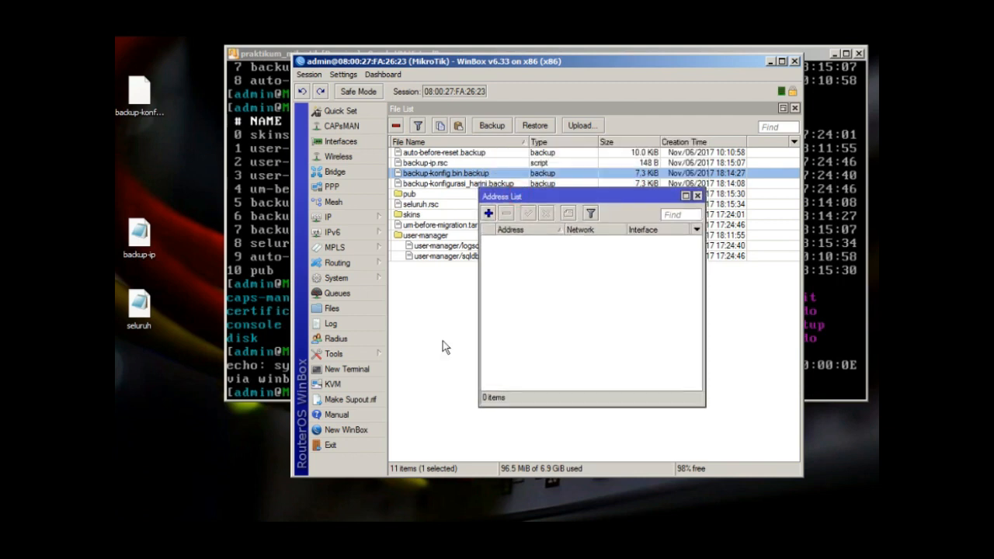
Select backup-konfig.bin.backup in the file list and bring up the router console
click(443, 341)
click(470, 173)
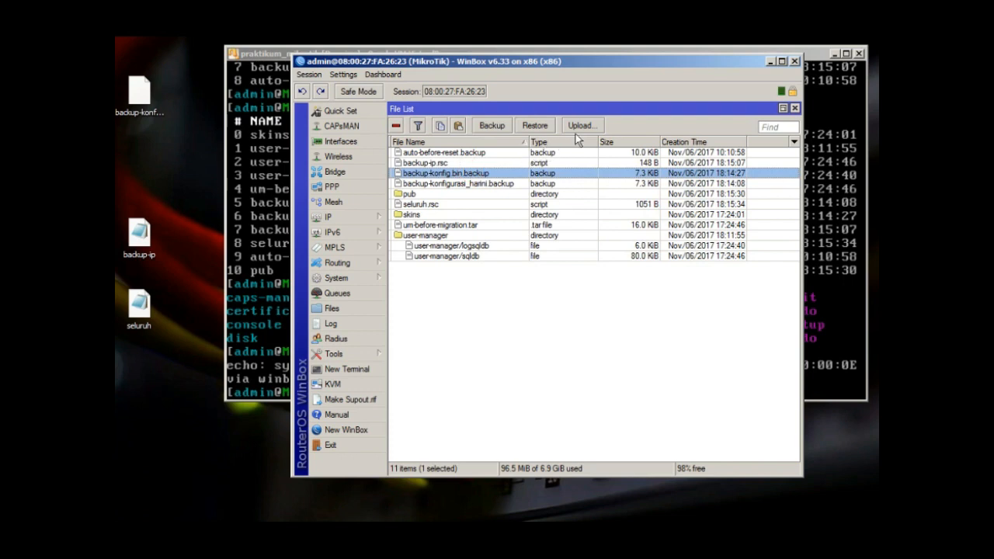
click(263, 53)
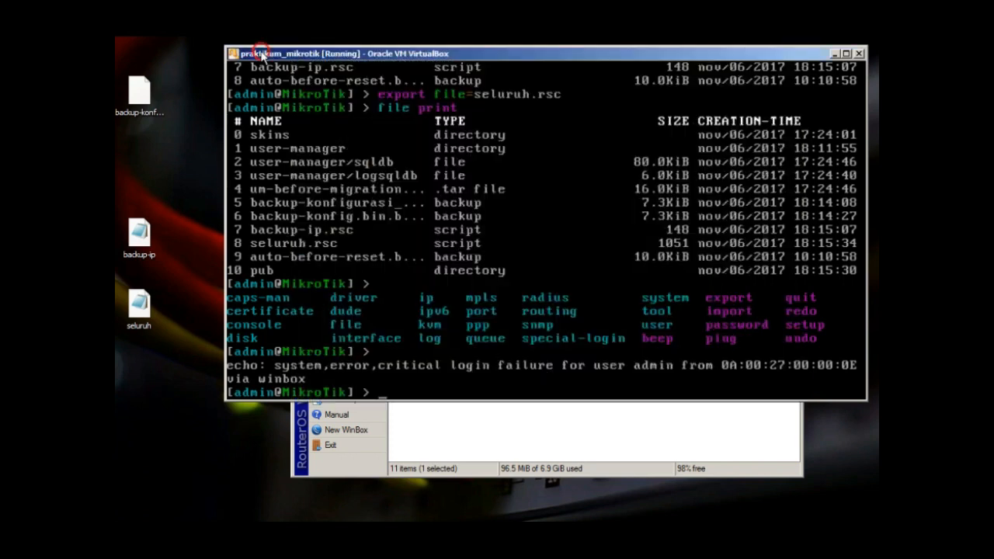
Attempt restoring backup-konfig.bin.backup without a password, dismissing the bad-password error
key(Up)
key(Up)
key(Up)
key(Up)
key(Up)
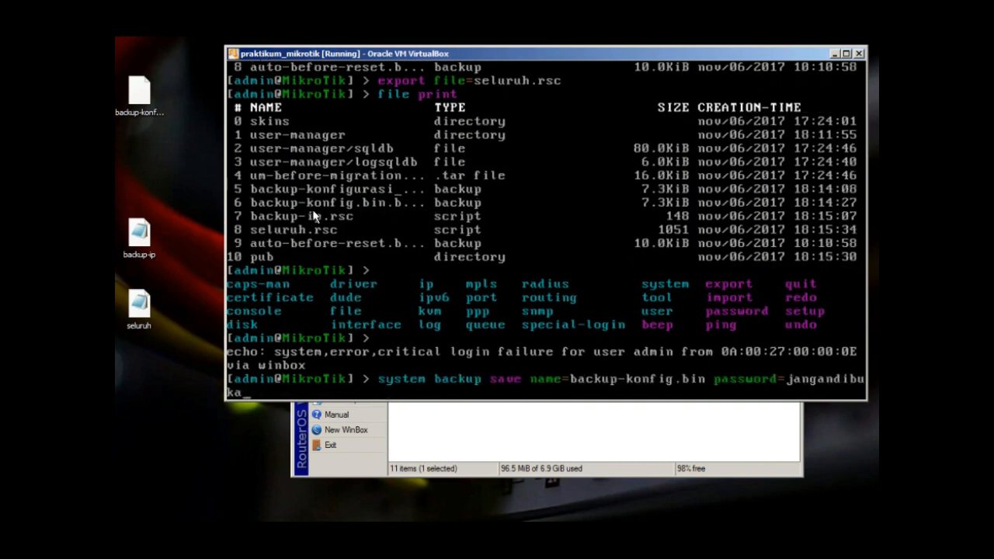
click(486, 405)
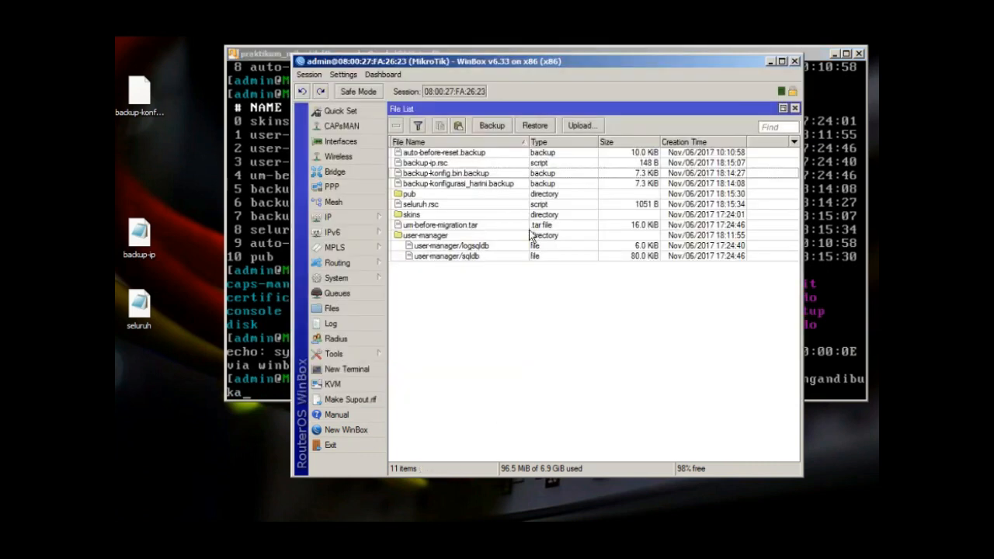
click(473, 172)
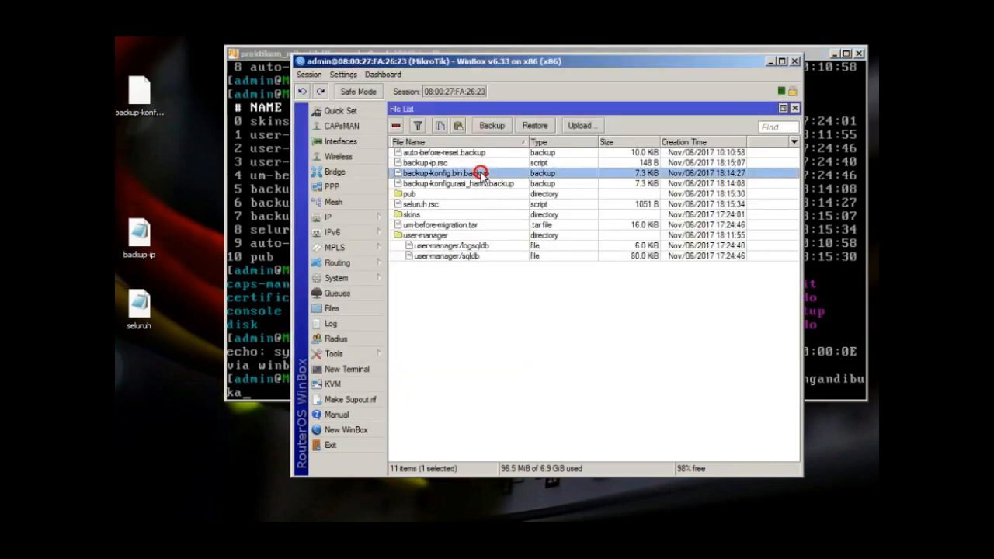
click(535, 125)
click(606, 308)
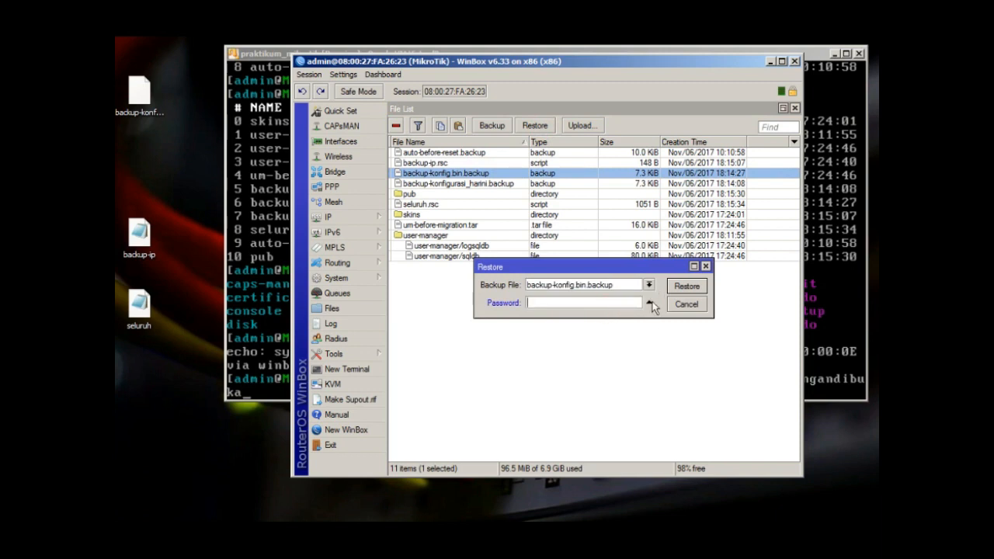
click(648, 303)
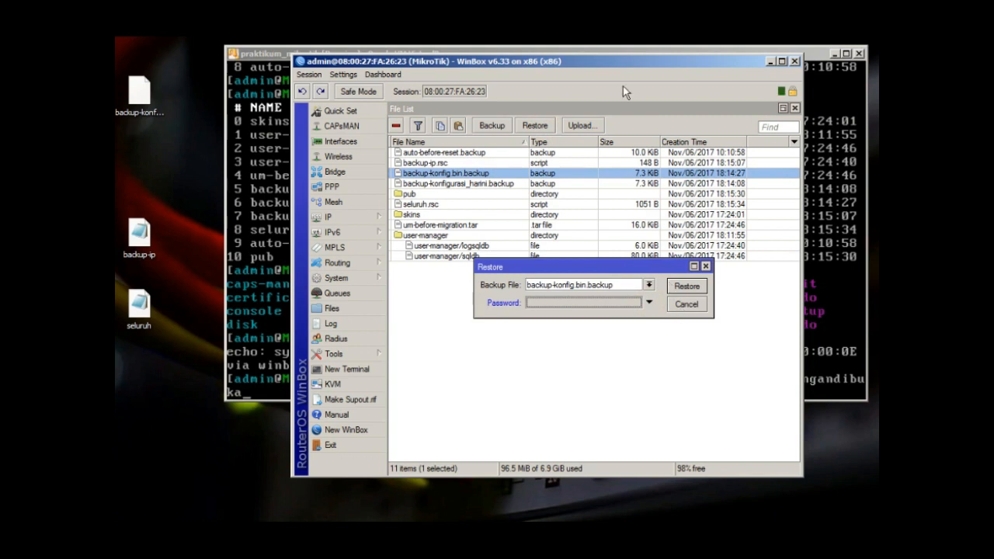
click(672, 285)
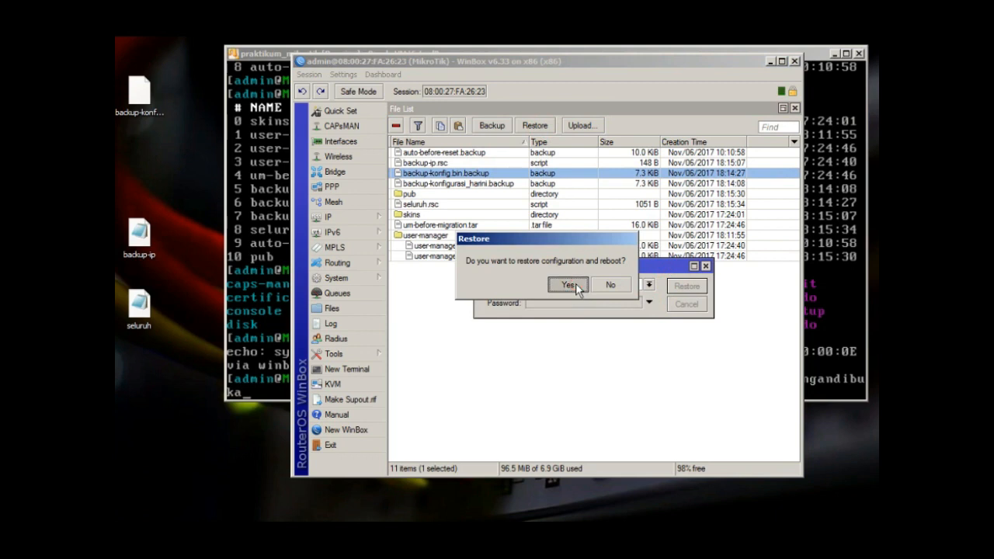
click(567, 284)
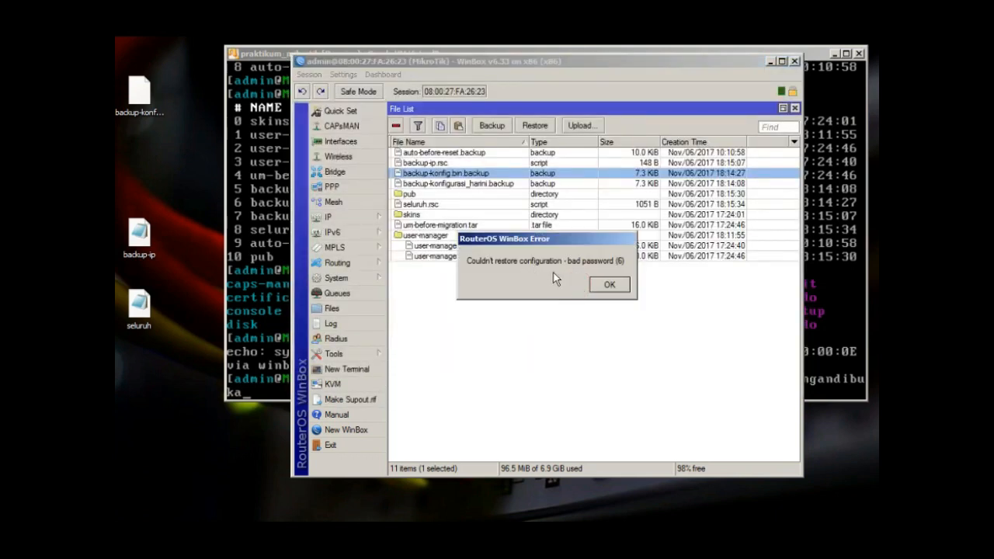
click(618, 288)
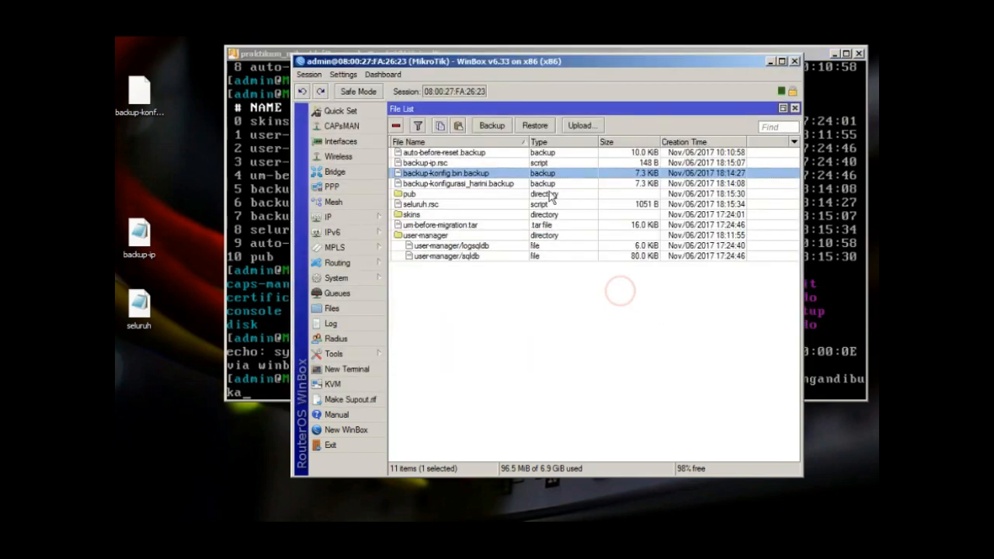
Restore backup-konfig.bin.backup again with its backup password, letting the router reboot
click(534, 125)
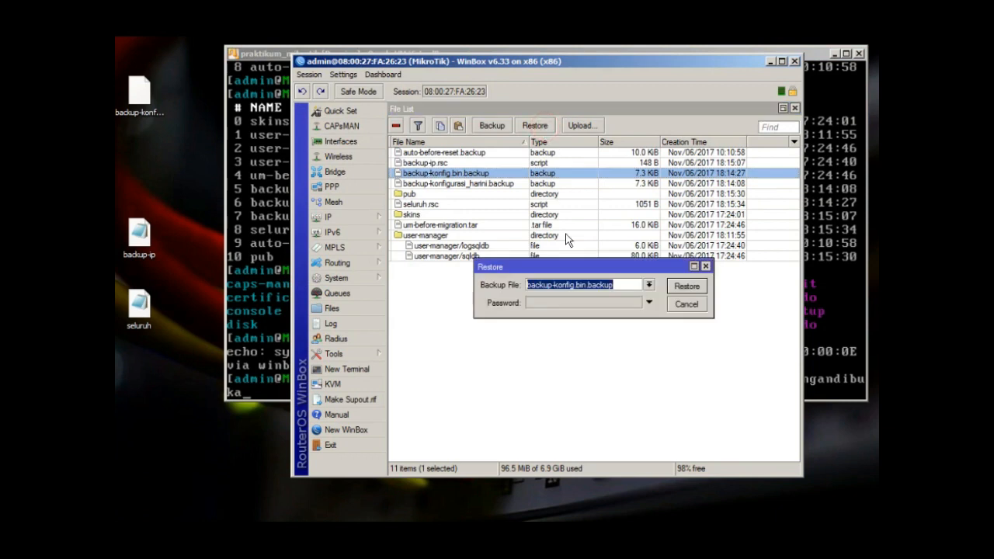
key(Tab)
text(************)
key(Return)
key(Return)
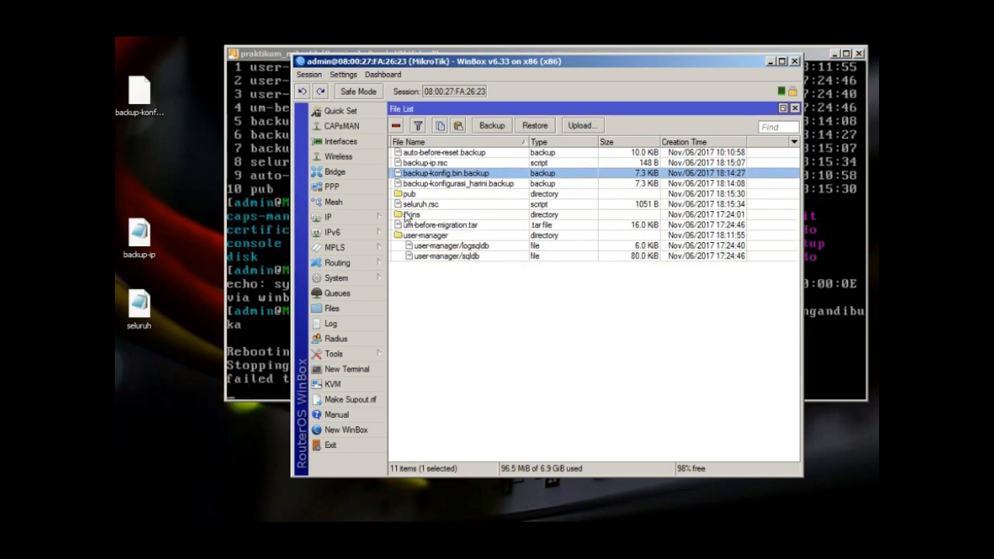
click(342, 217)
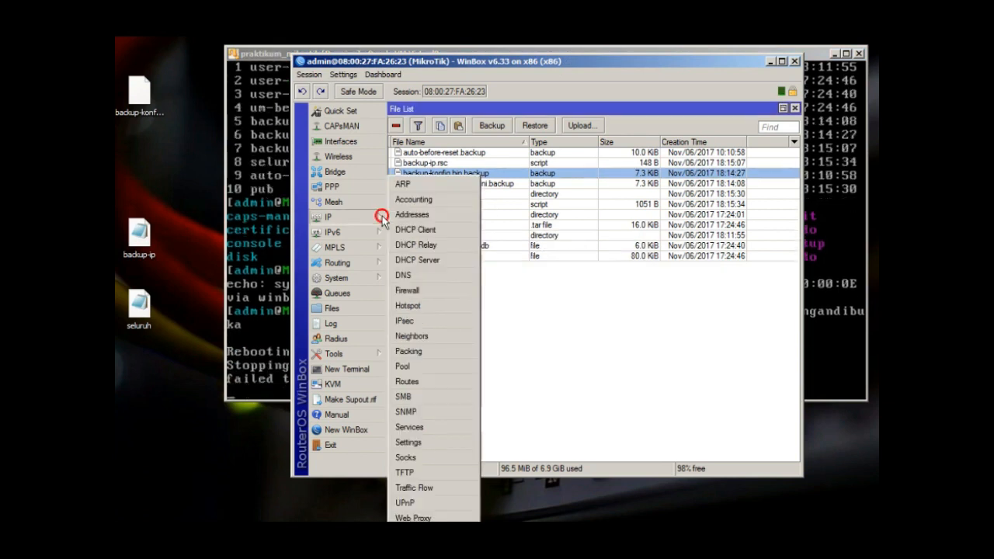
click(449, 214)
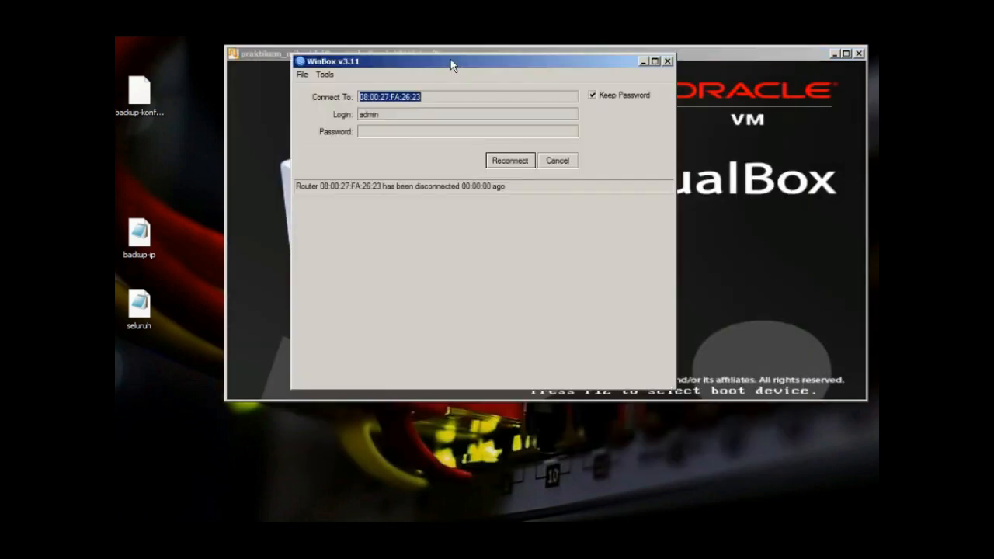
Retry the connection and refresh Neighbors until the rebooted router reappears in WinBox
click(551, 160)
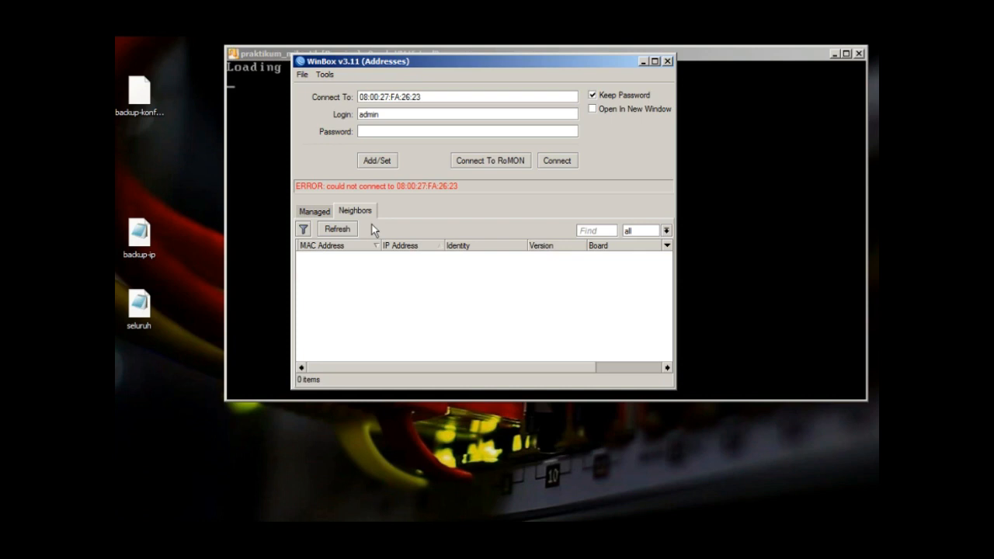
click(337, 233)
click(830, 30)
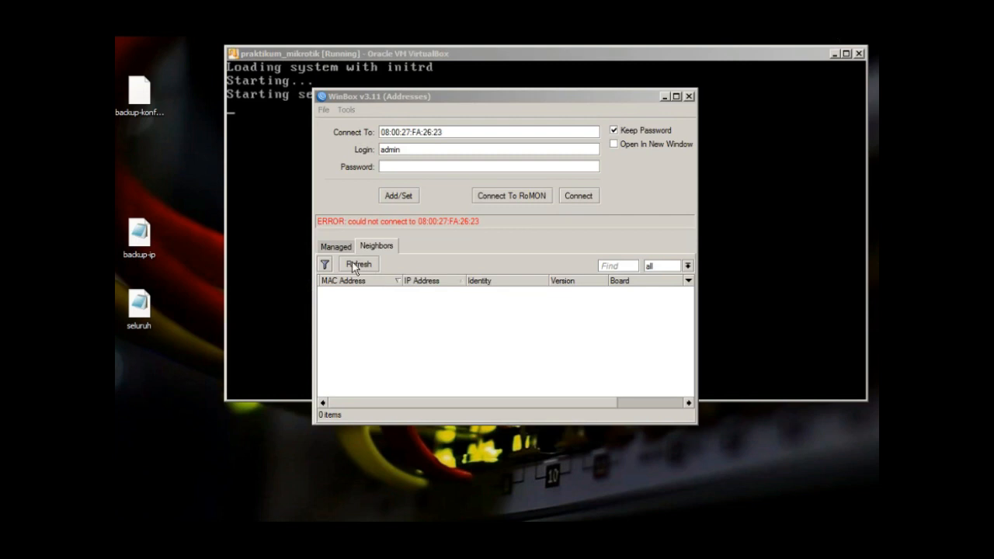
click(352, 264)
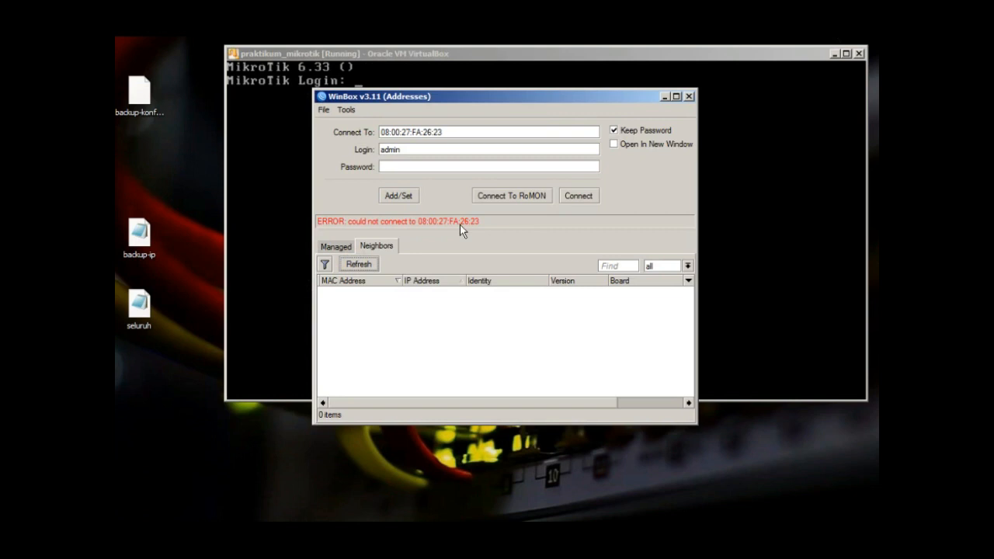
Log in, dismiss the licence notice, and confirm IP Addresses show 10.0.2.15/24 and 192.168.10.1
click(587, 192)
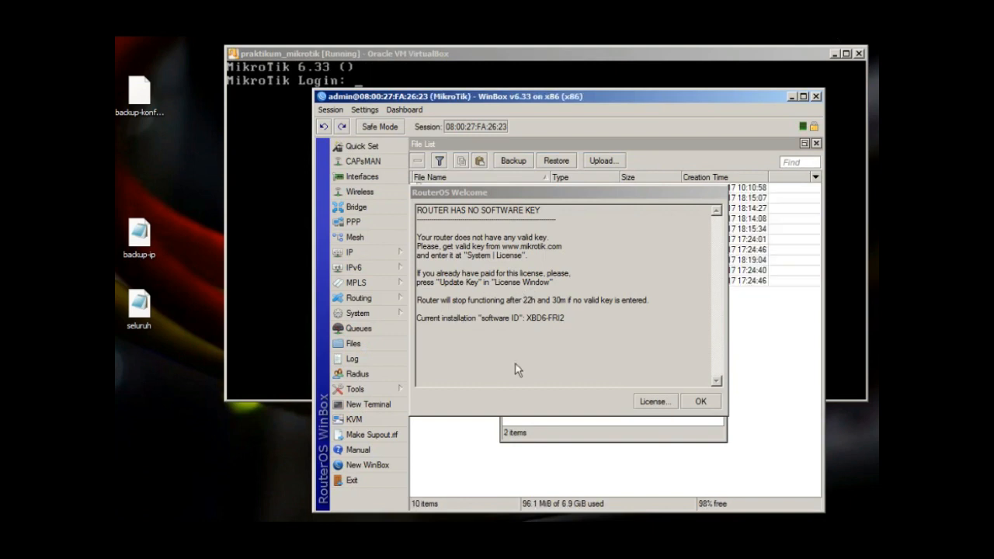
click(701, 401)
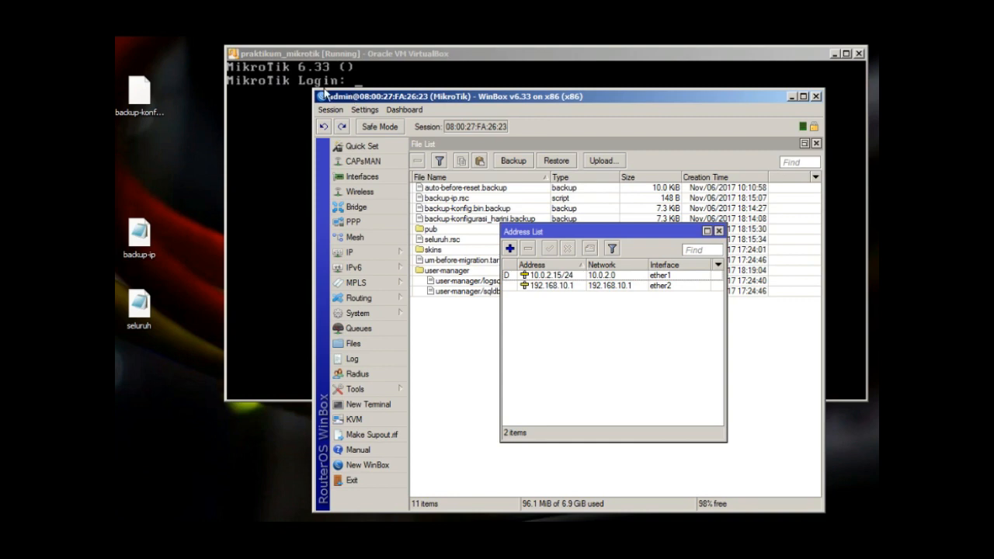
click(118, 165)
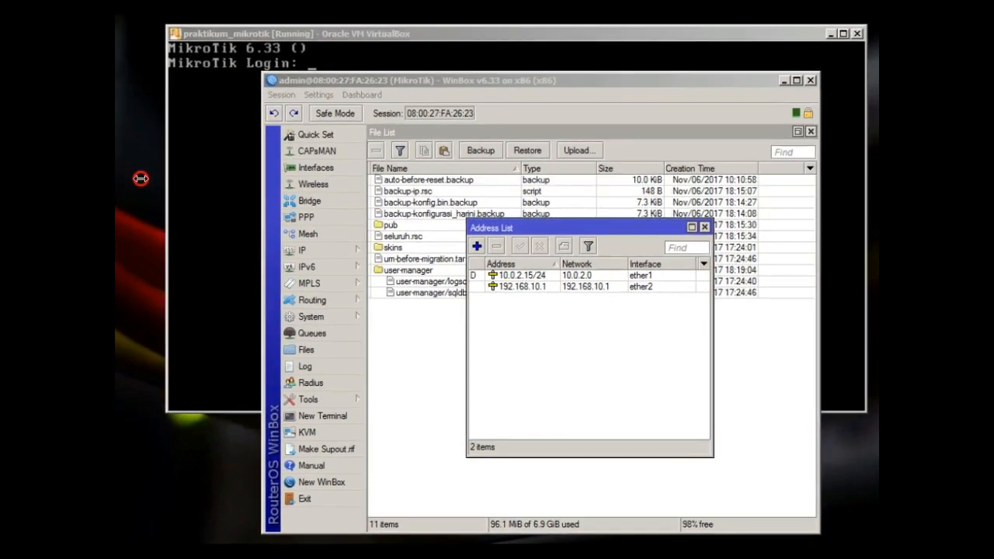